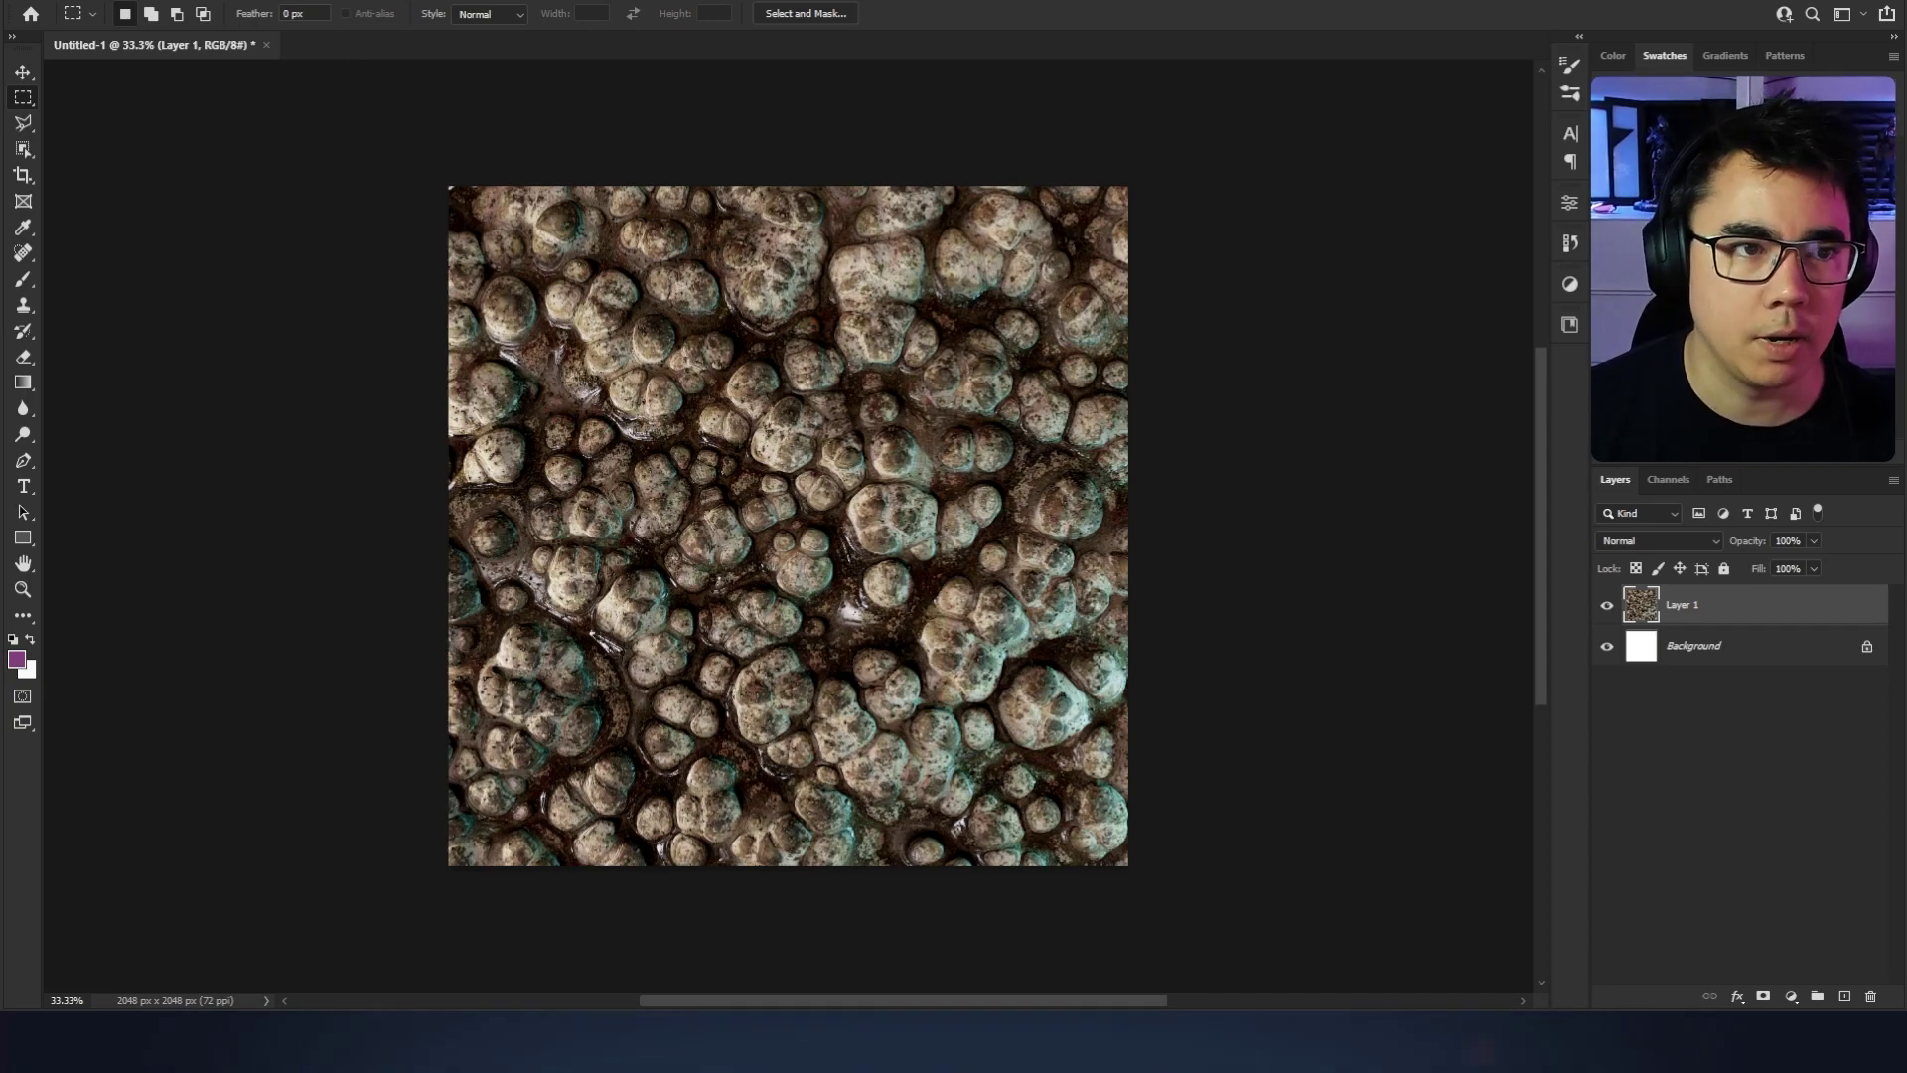
click(433, 0)
click(473, 0)
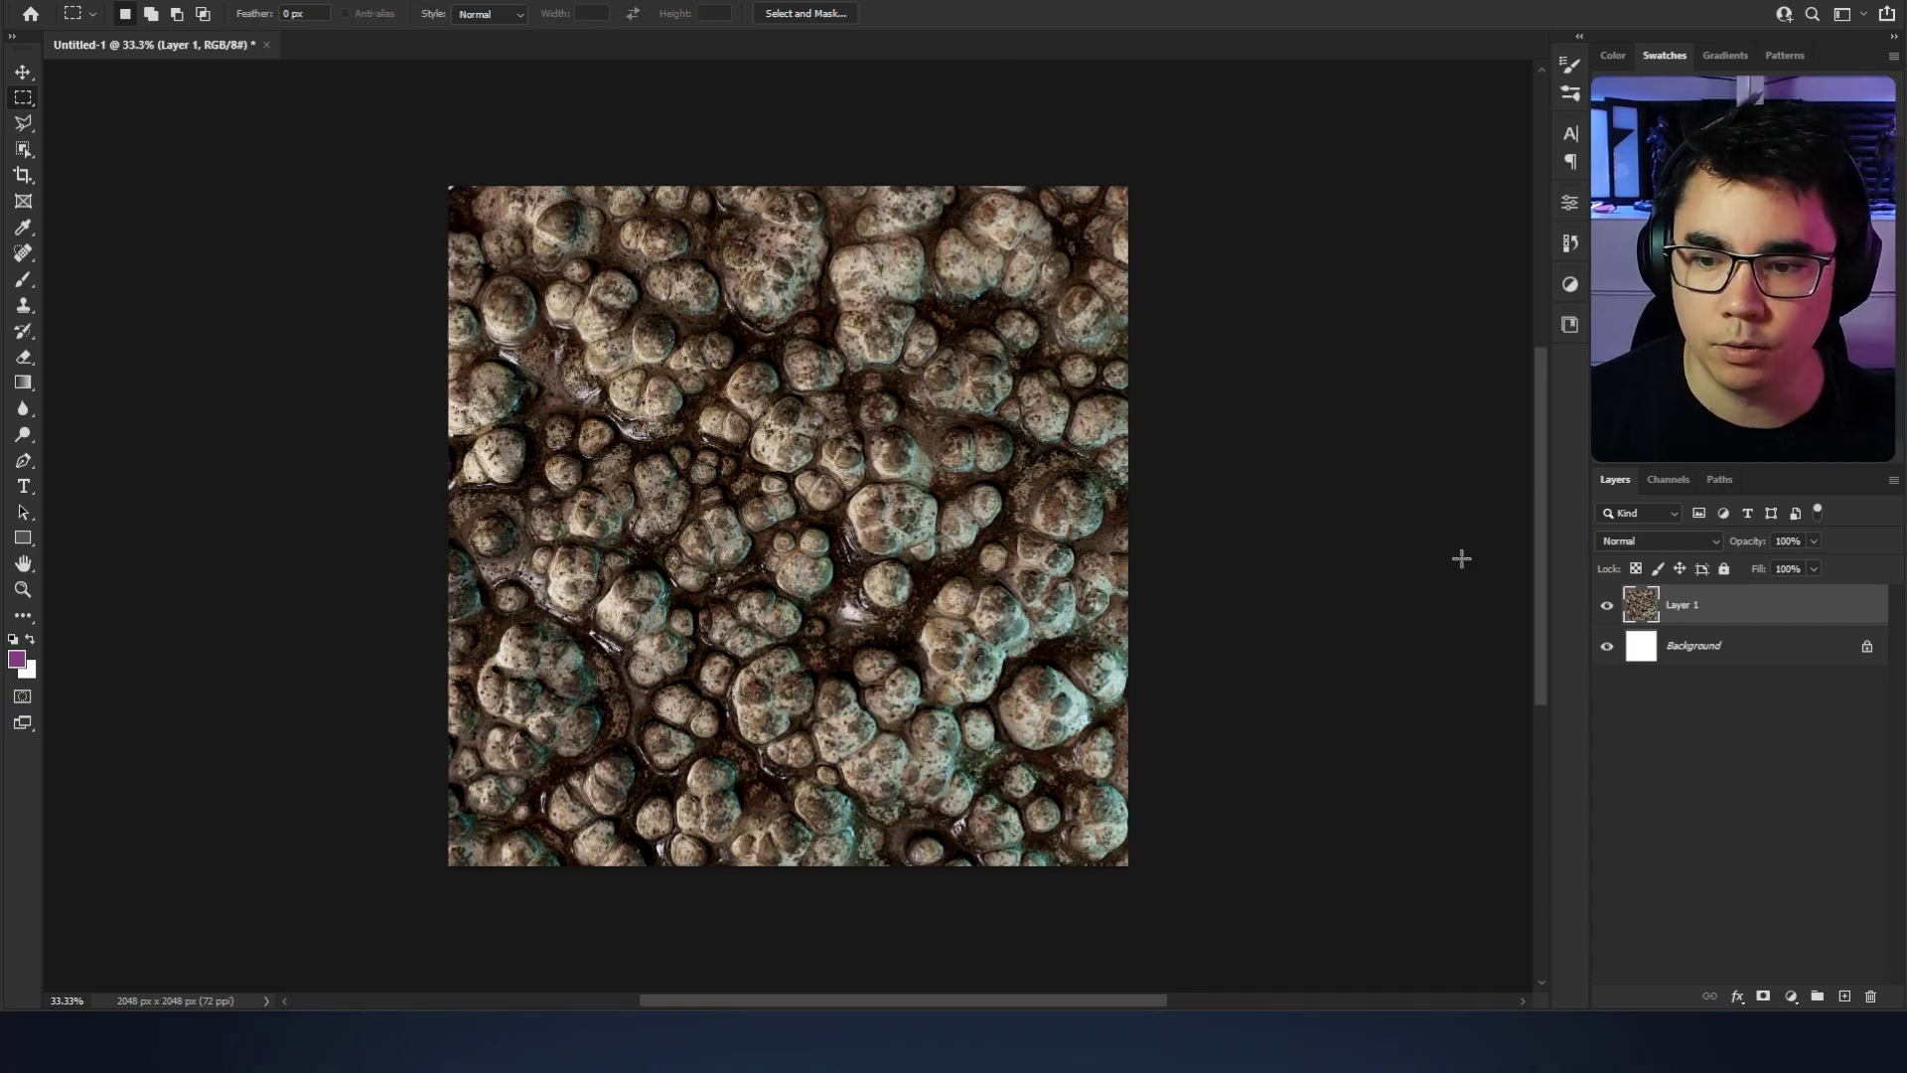
drag(954, 498, 945, 488)
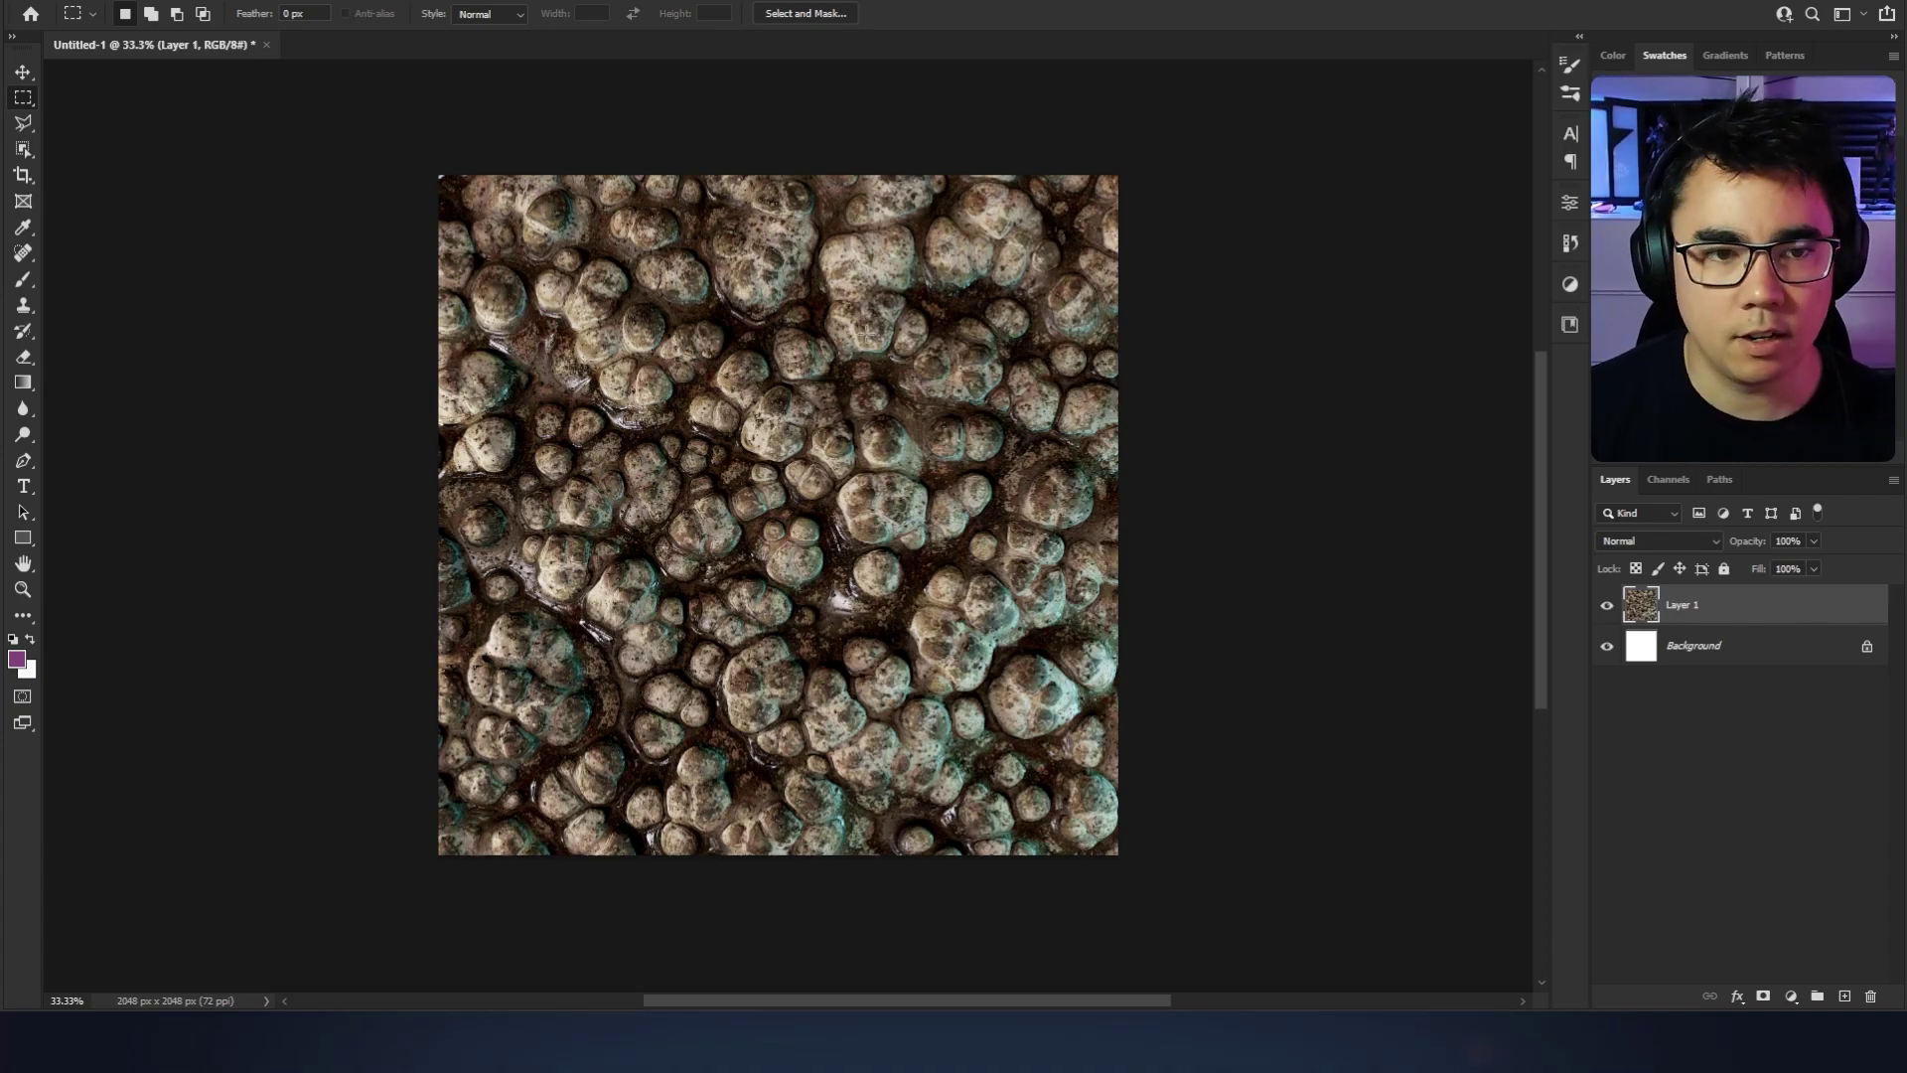
drag(841, 238, 843, 255)
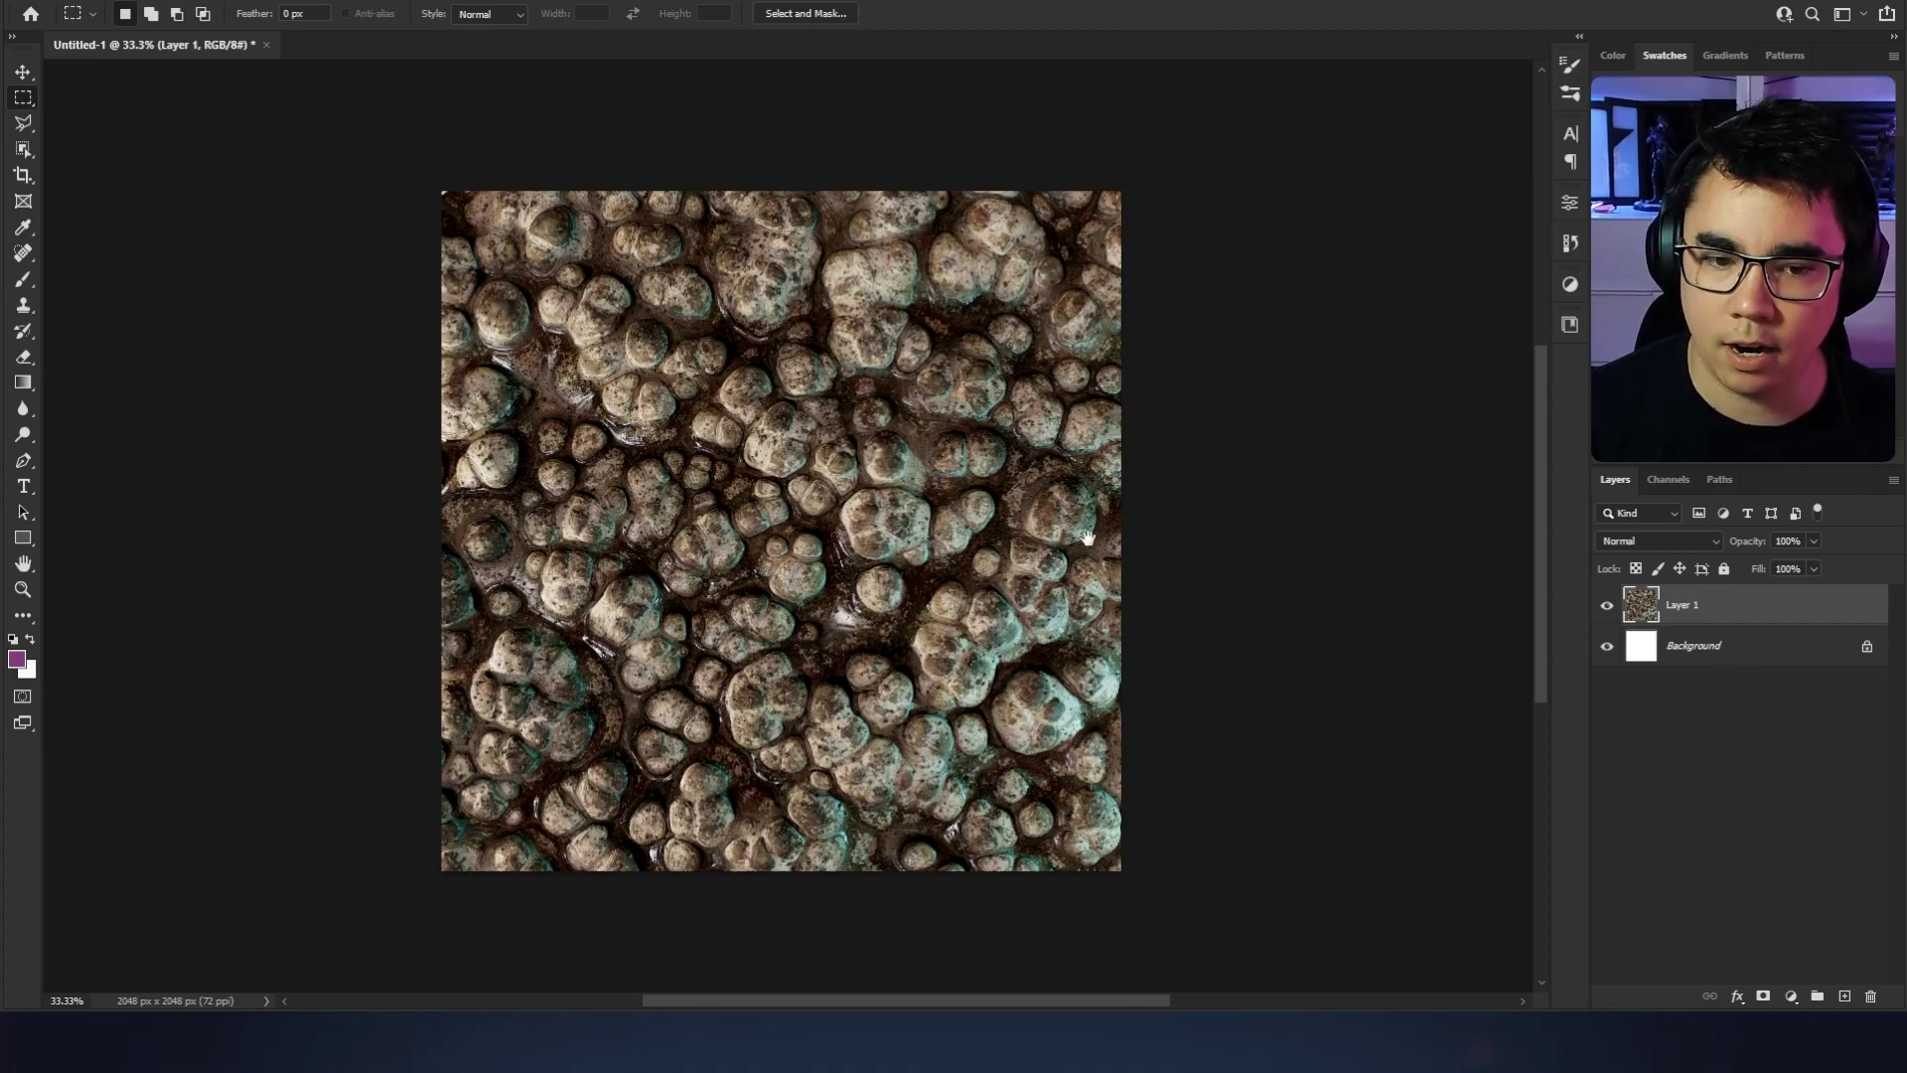
drag(1088, 537, 1121, 522)
drag(1091, 408, 1088, 438)
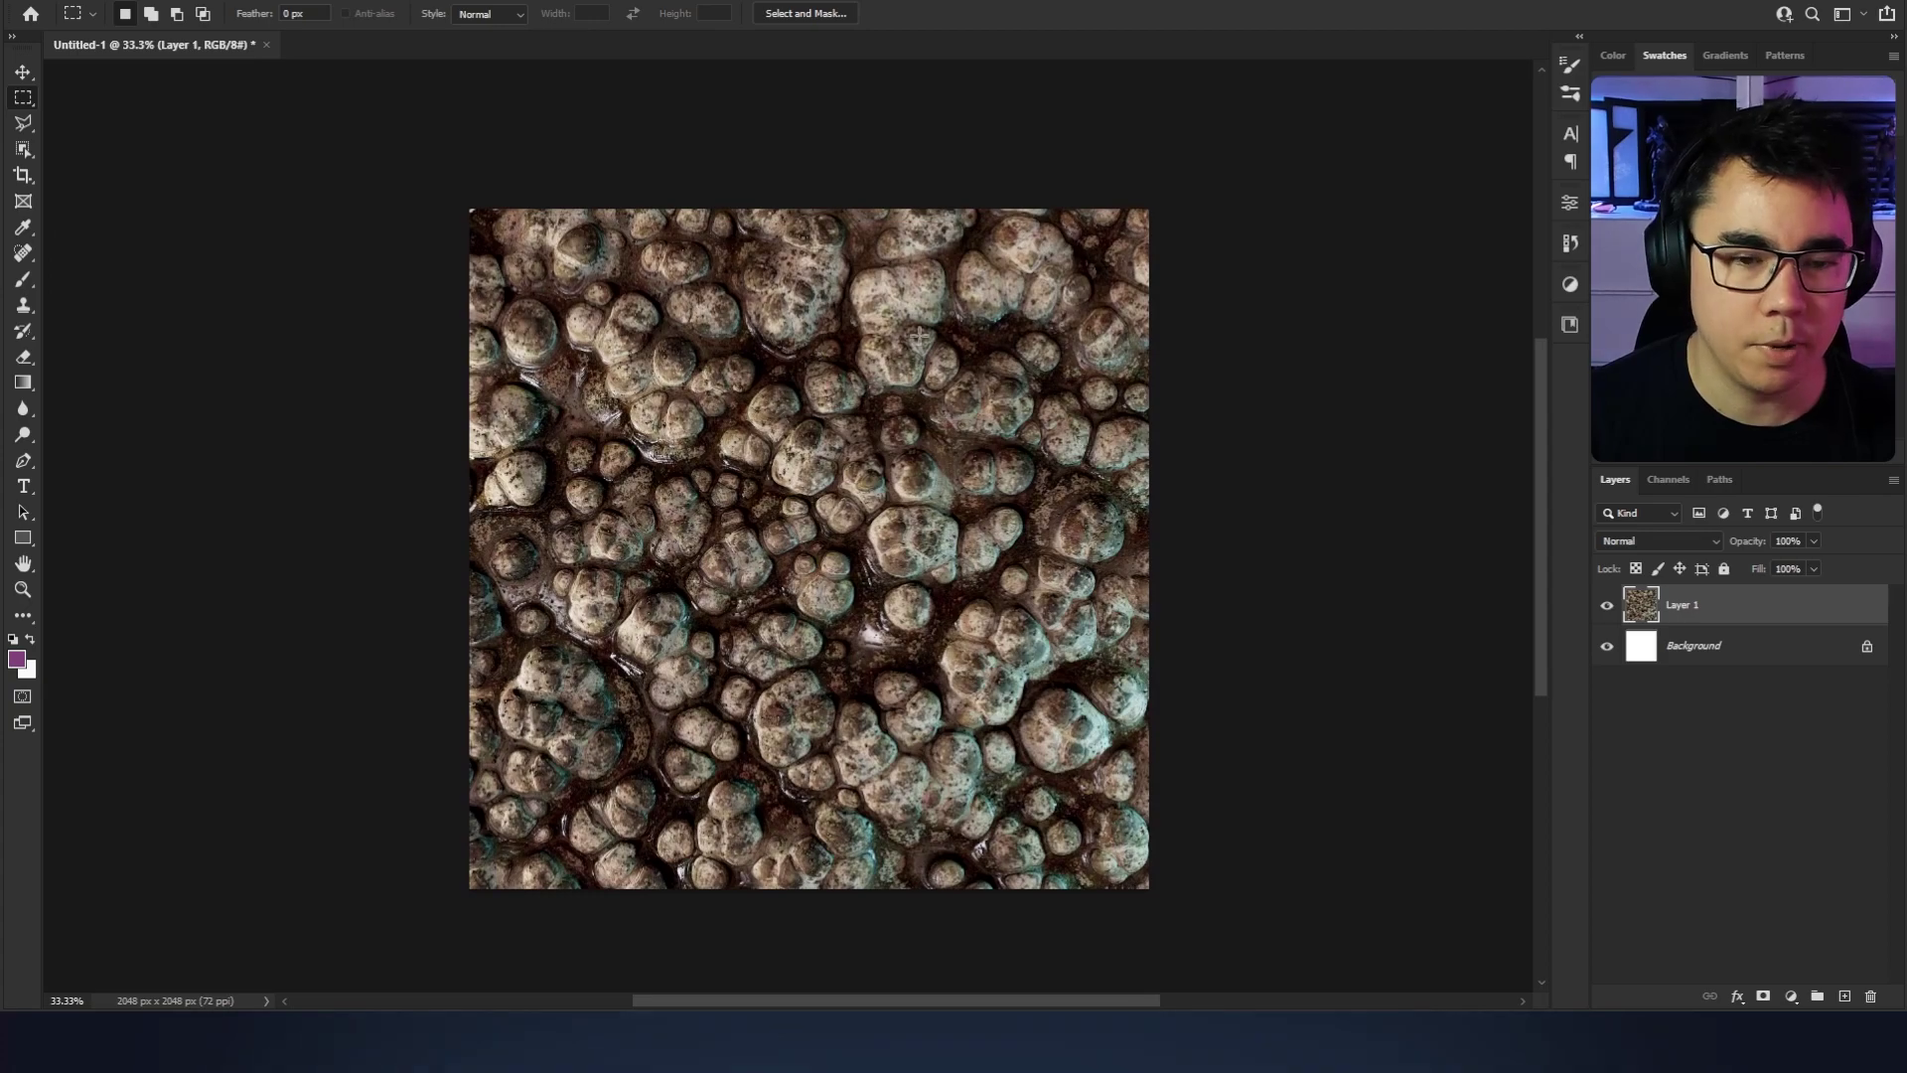
drag(922, 463, 929, 449)
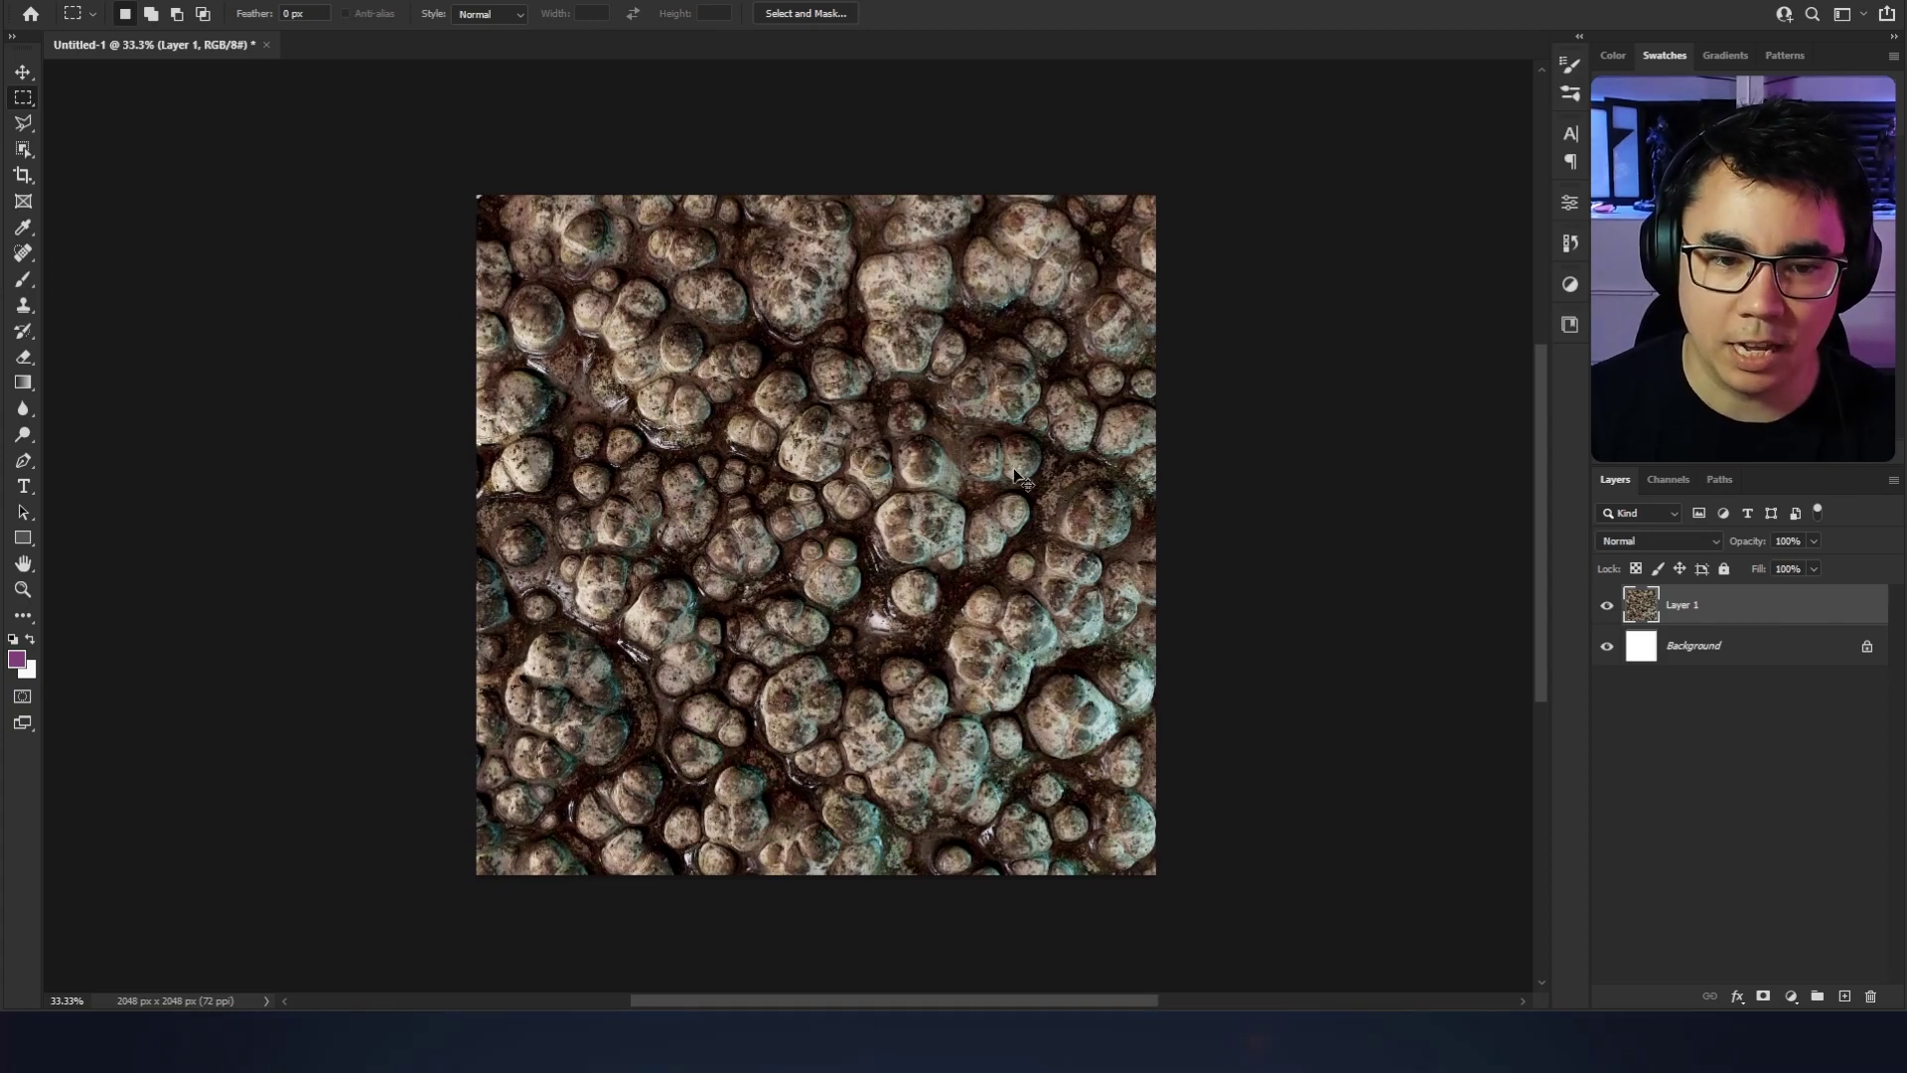
key(ctrl+1)
key(ctrl+minus)
drag(1023, 491, 454, 447)
key(ctrl+minus)
key(ctrl+minus)
drag(920, 488, 1061, 523)
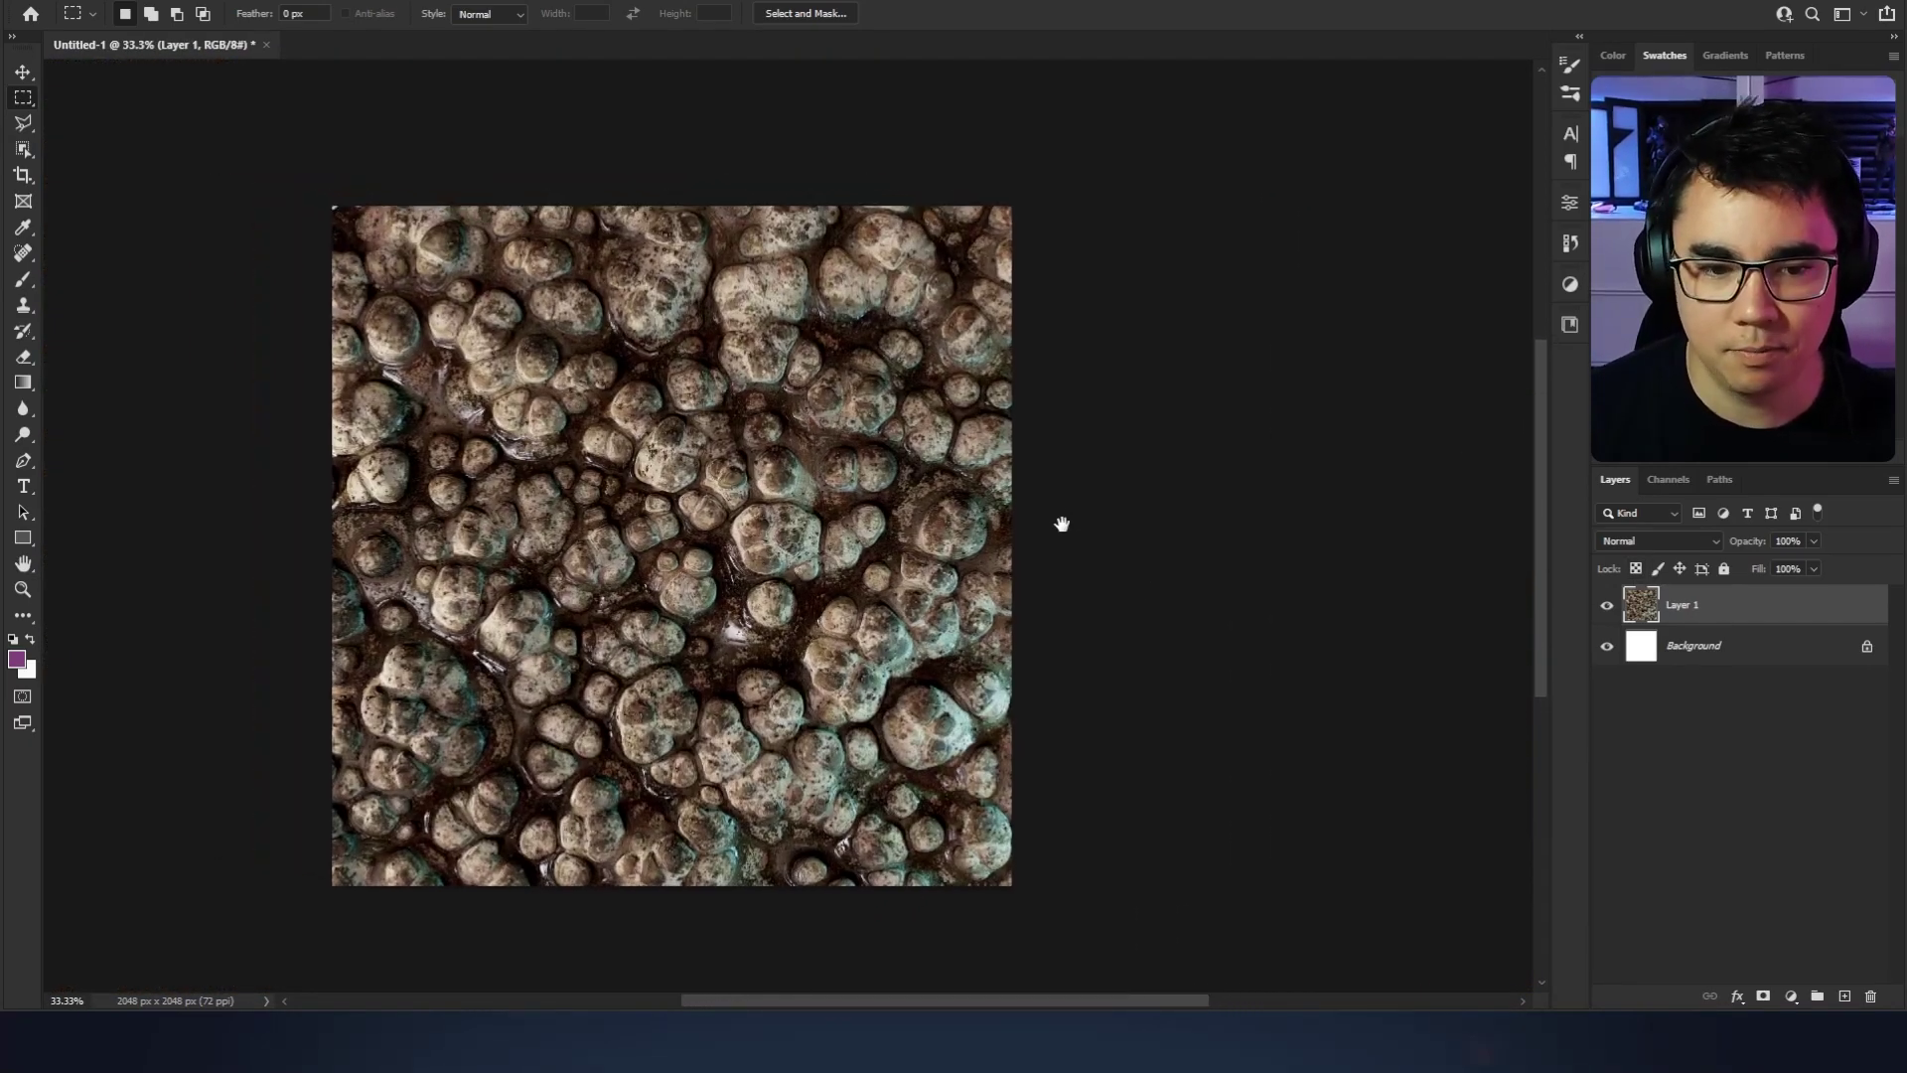
drag(952, 438, 1013, 445)
Step: Offset Layer 1 by 1024 pixels right and 1024 pixels down, with undefined areas set to Wrap Around
click(384, 1)
mouse_move(340, 1)
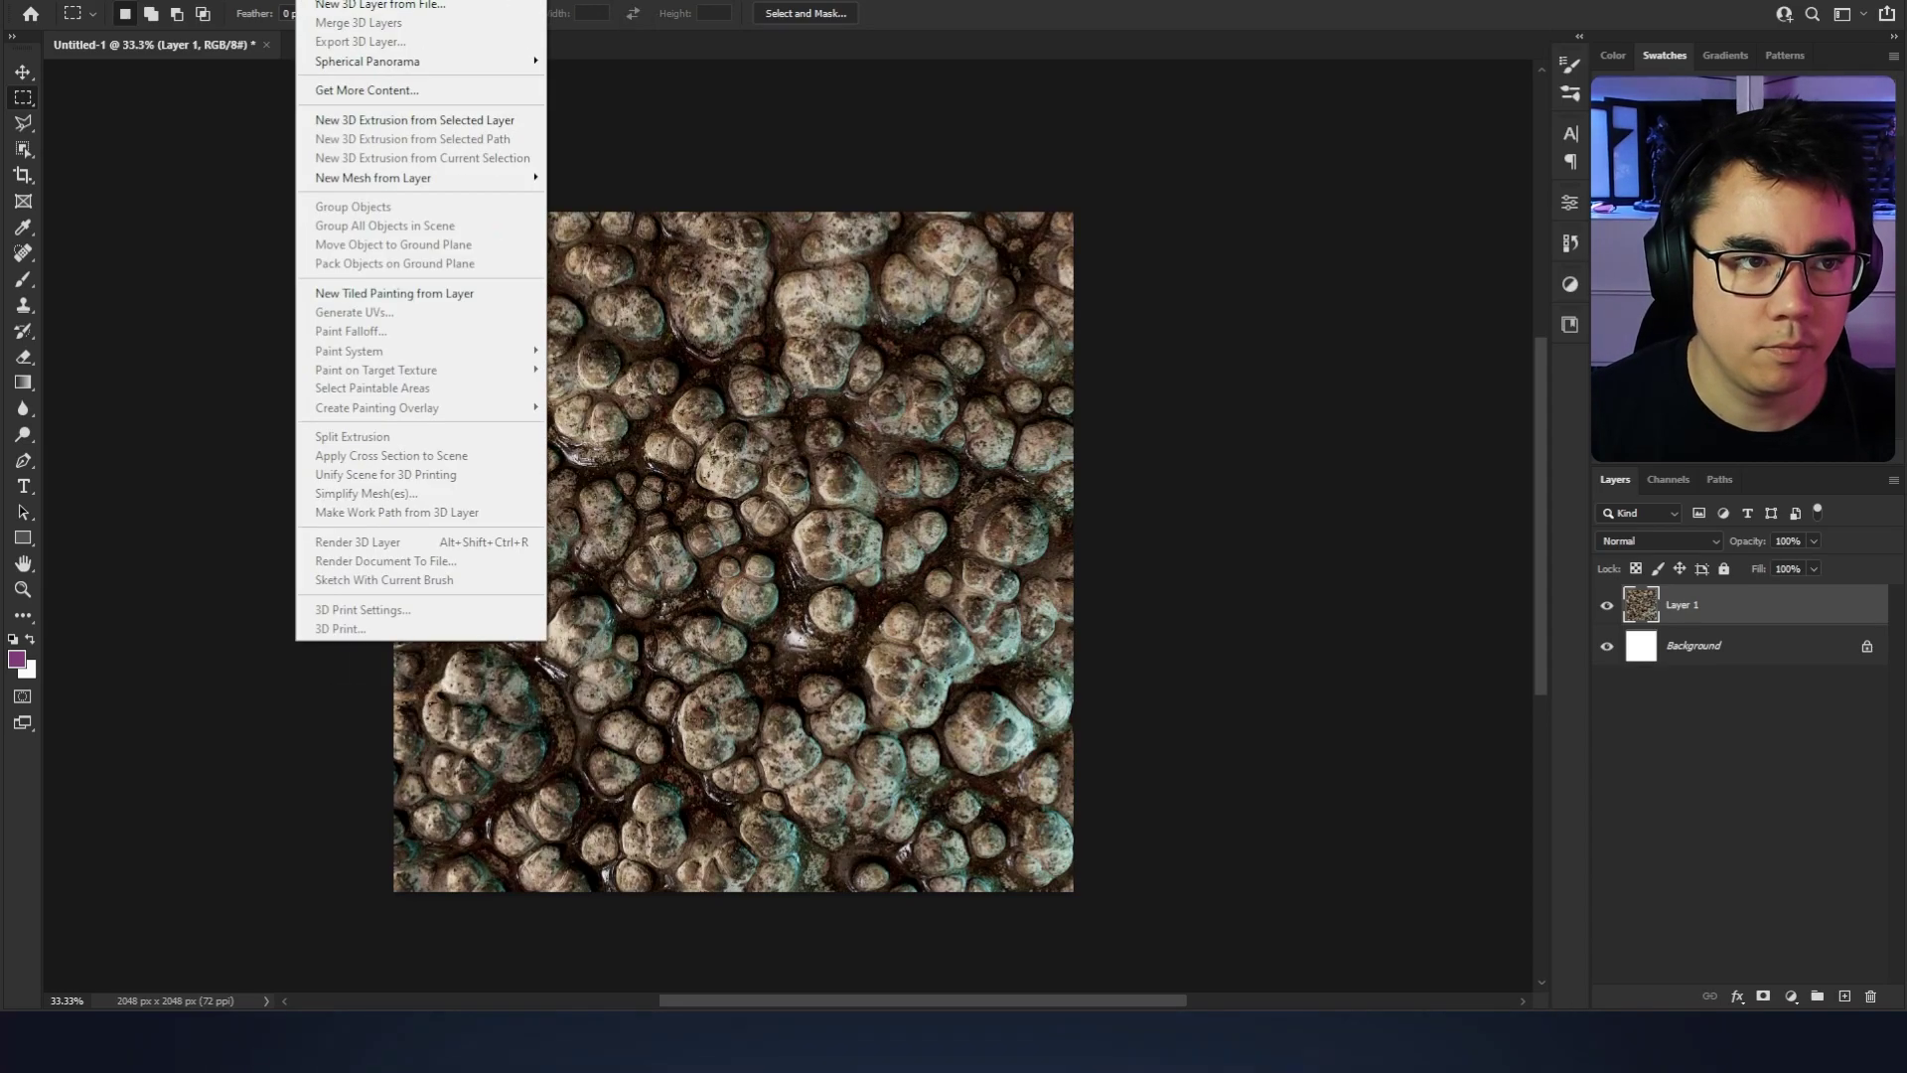
mouse_move(277, 1)
mouse_move(437, 407)
click(561, 508)
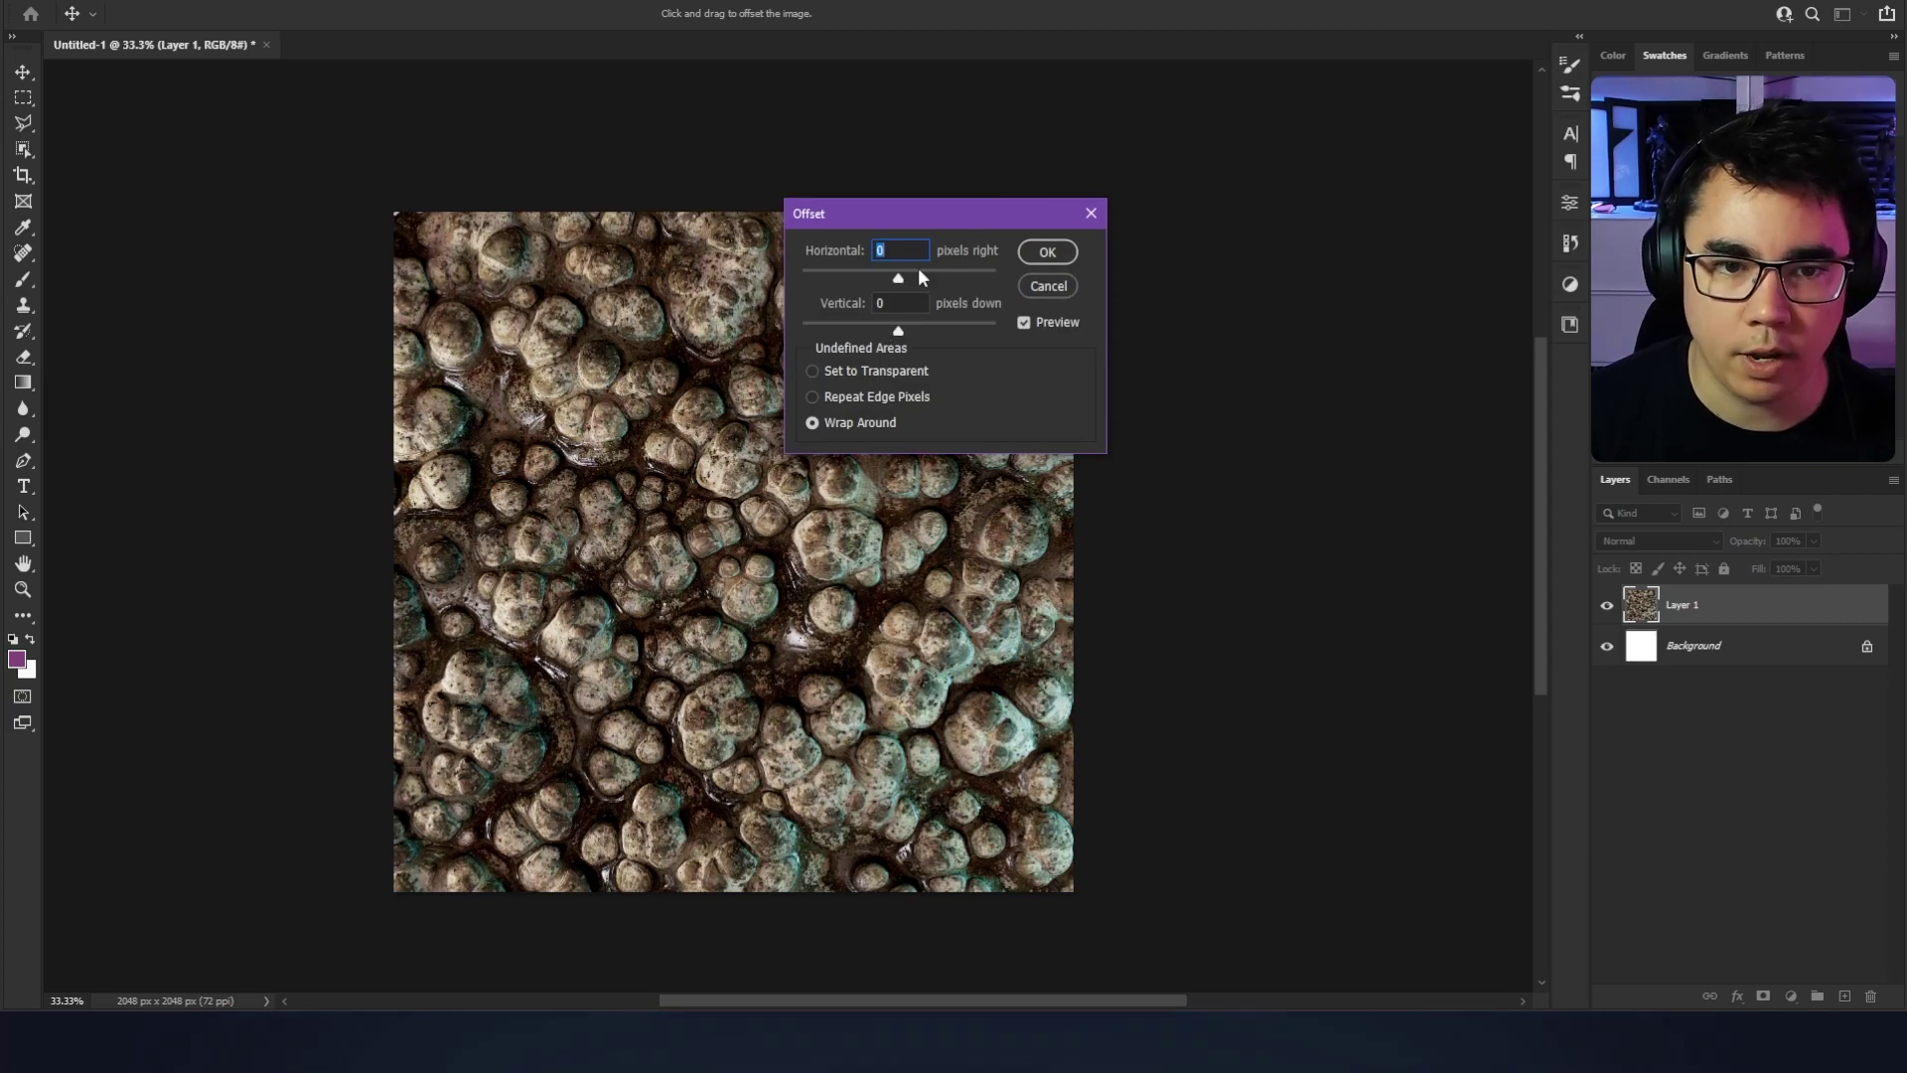
text(1024)
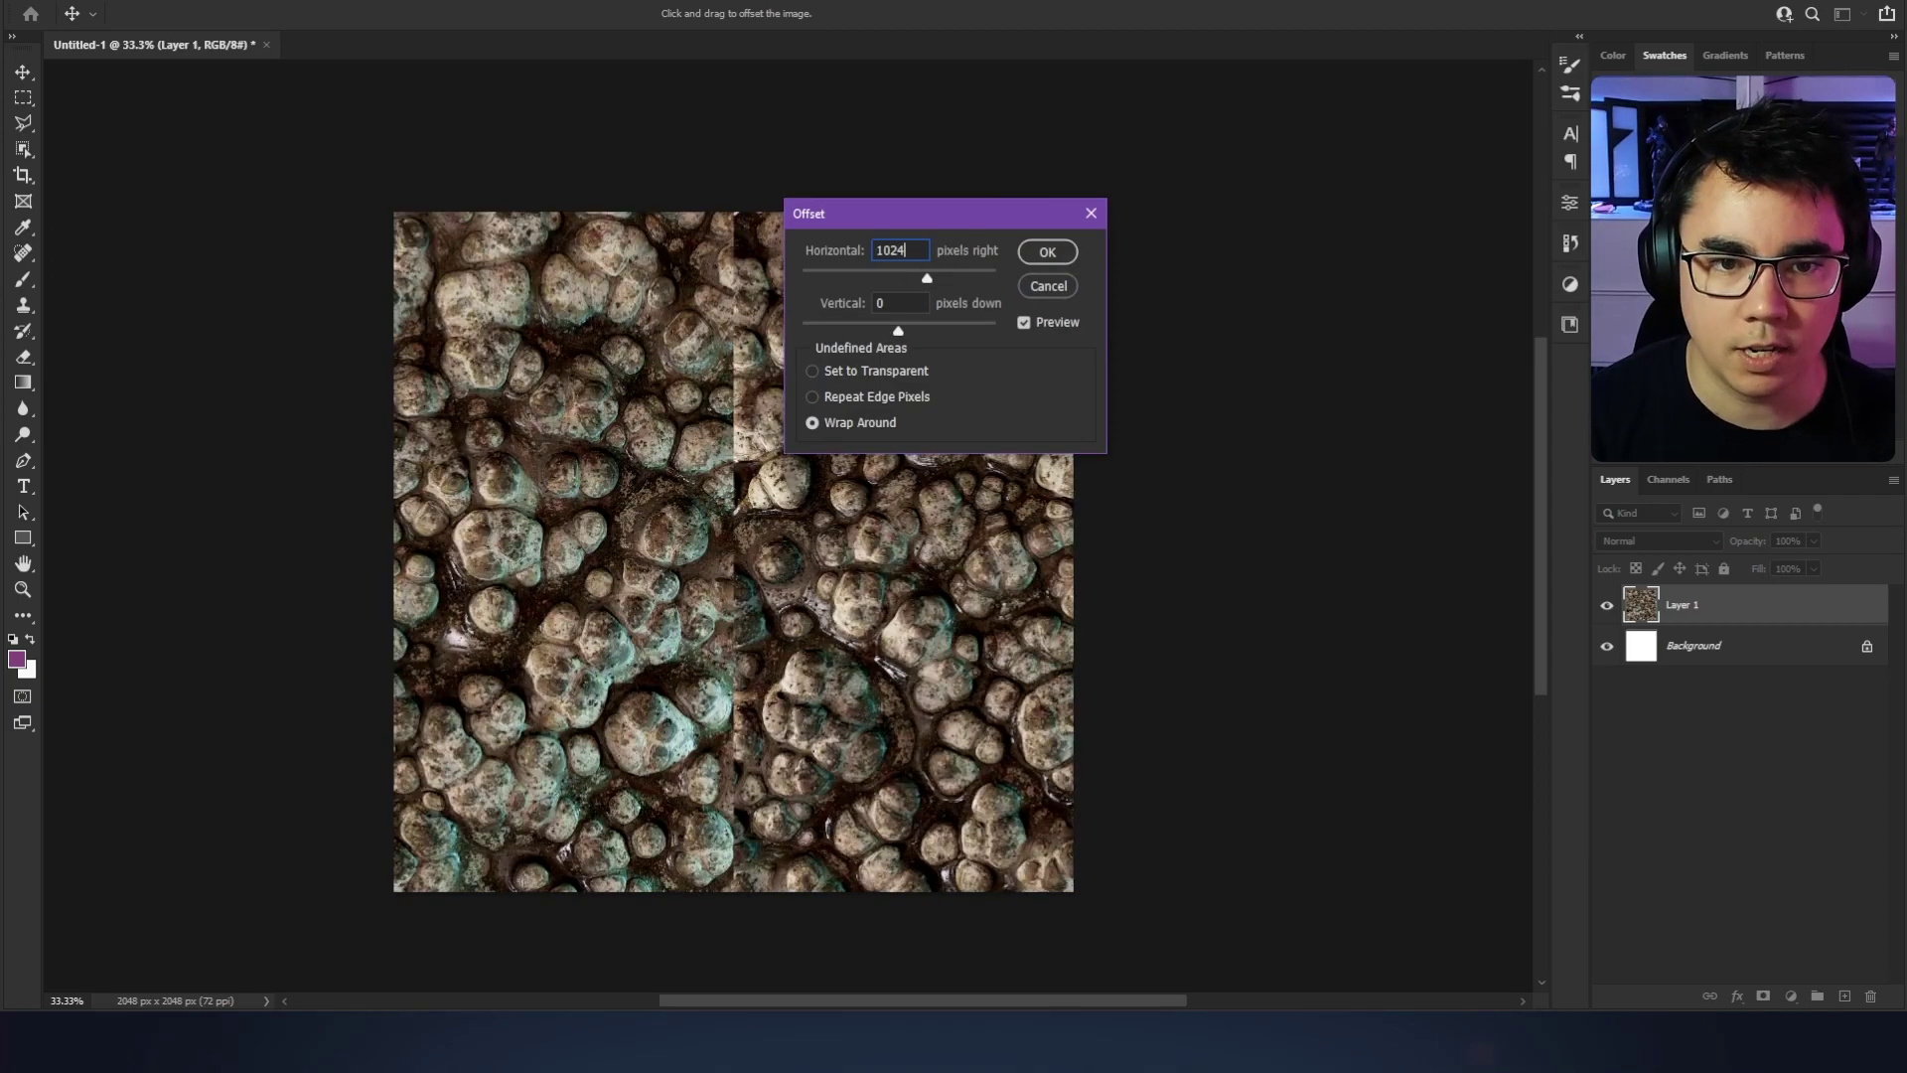
key(Tab)
text(1024)
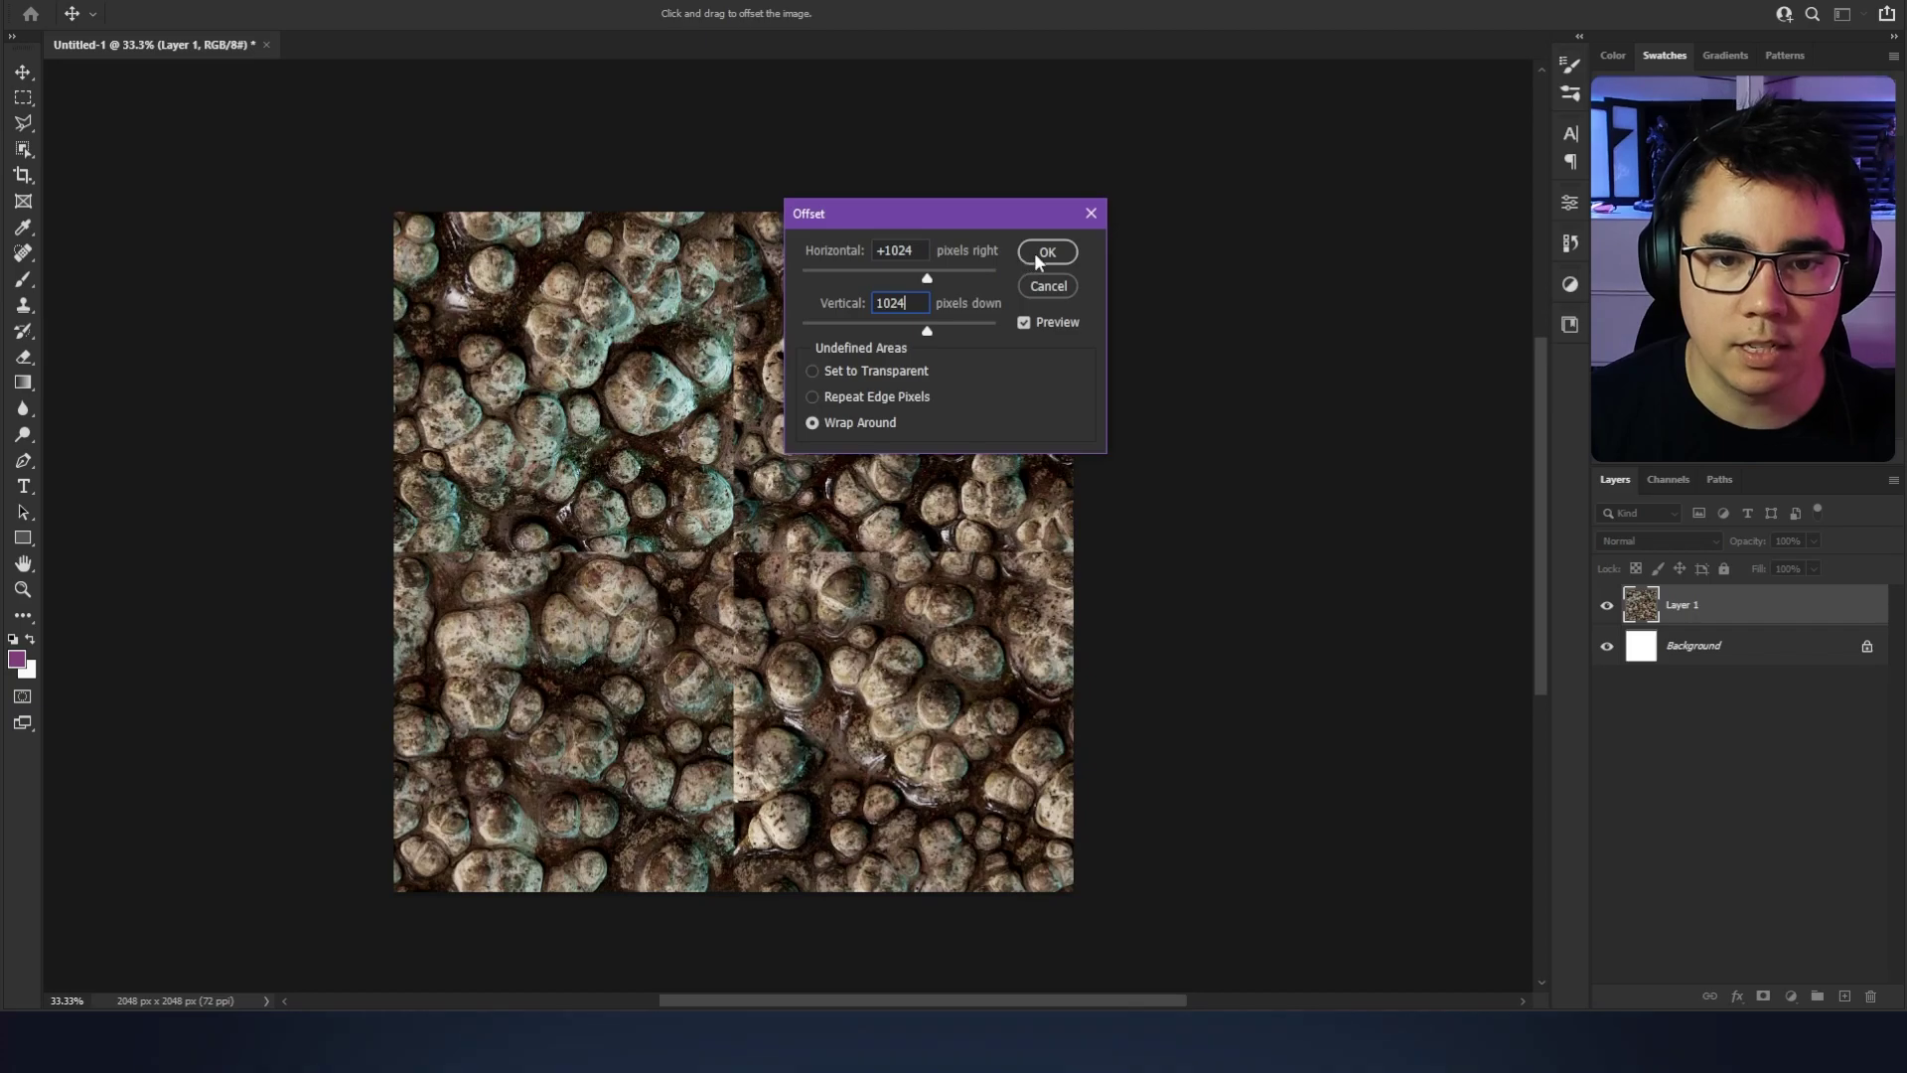
click(1033, 253)
Step: Duplicate the offset texture layer and reapply the last Offset filter to the copy
key(ctrl+plus)
key(ctrl+plus)
drag(757, 524, 810, 480)
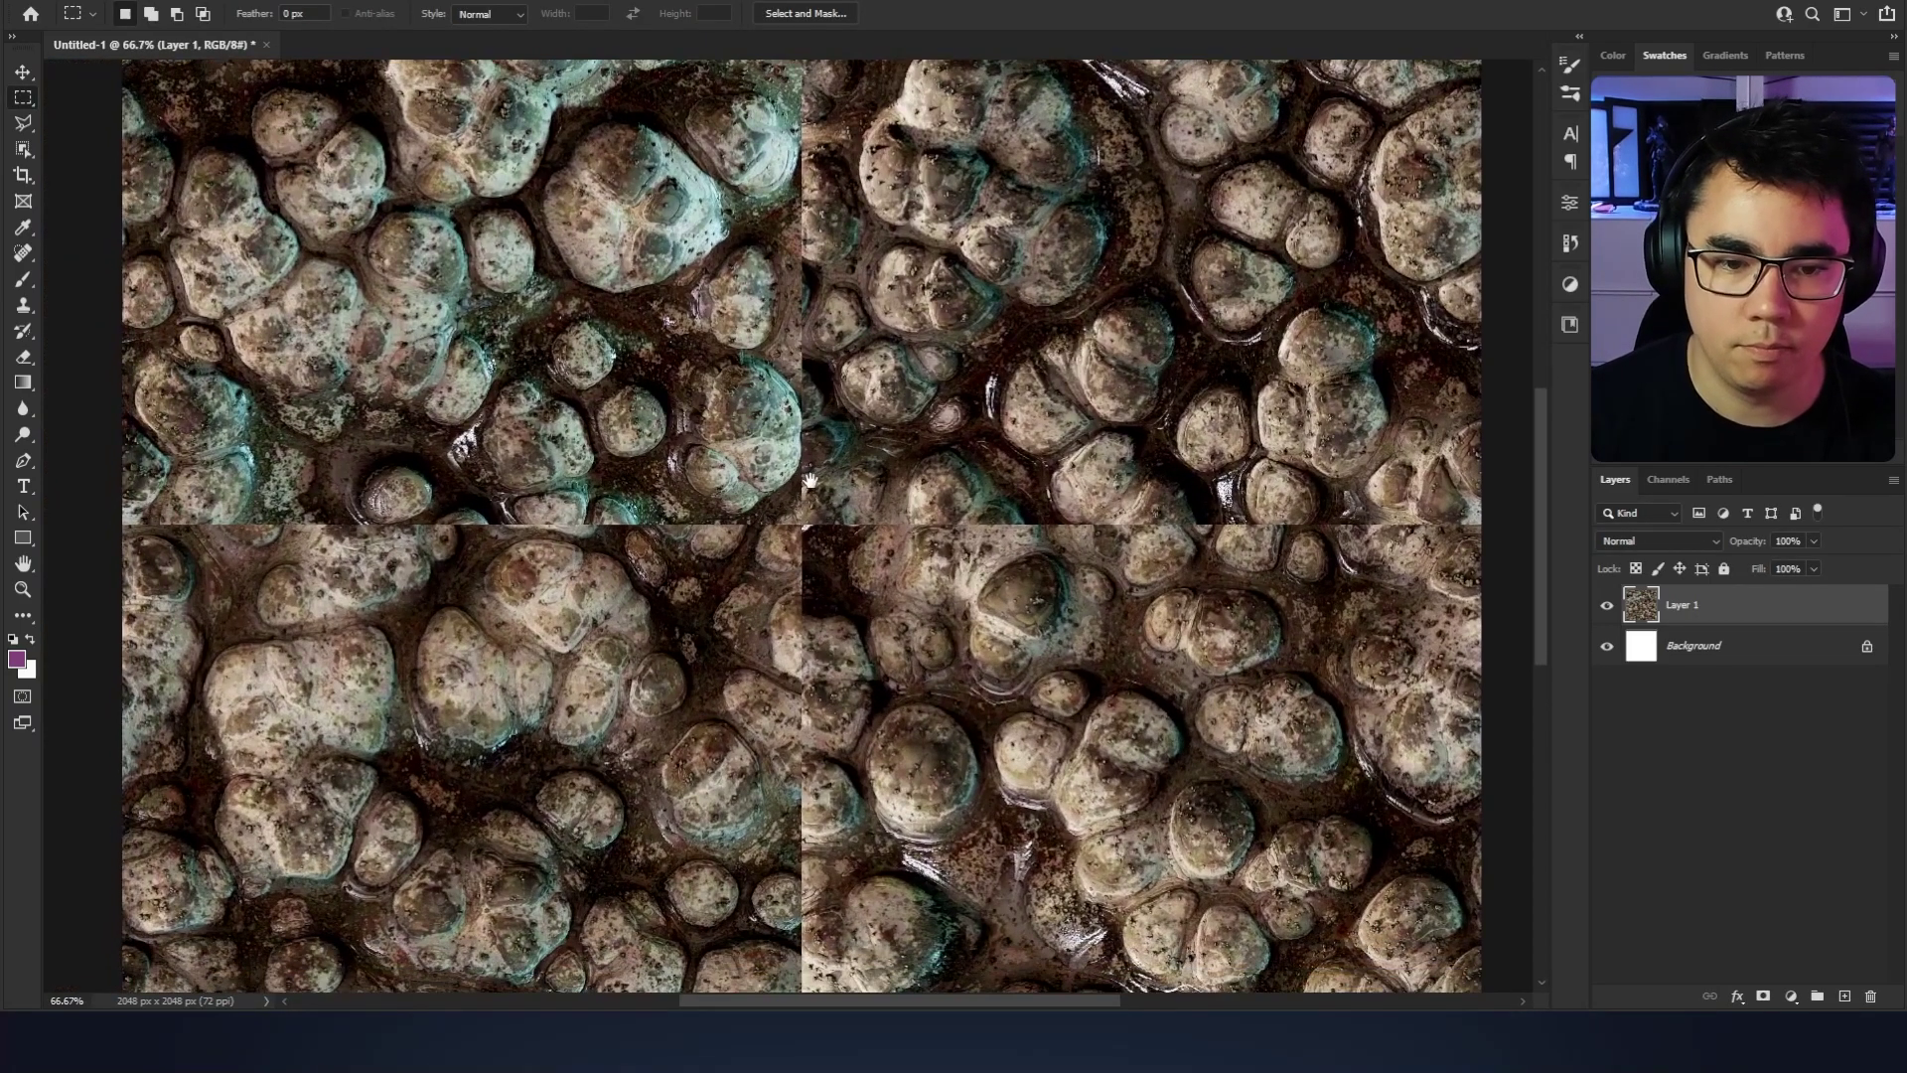
drag(853, 567, 906, 560)
mouse_move(922, 480)
mouse_down()
mouse_move(928, 513)
mouse_move(955, 480)
mouse_up()
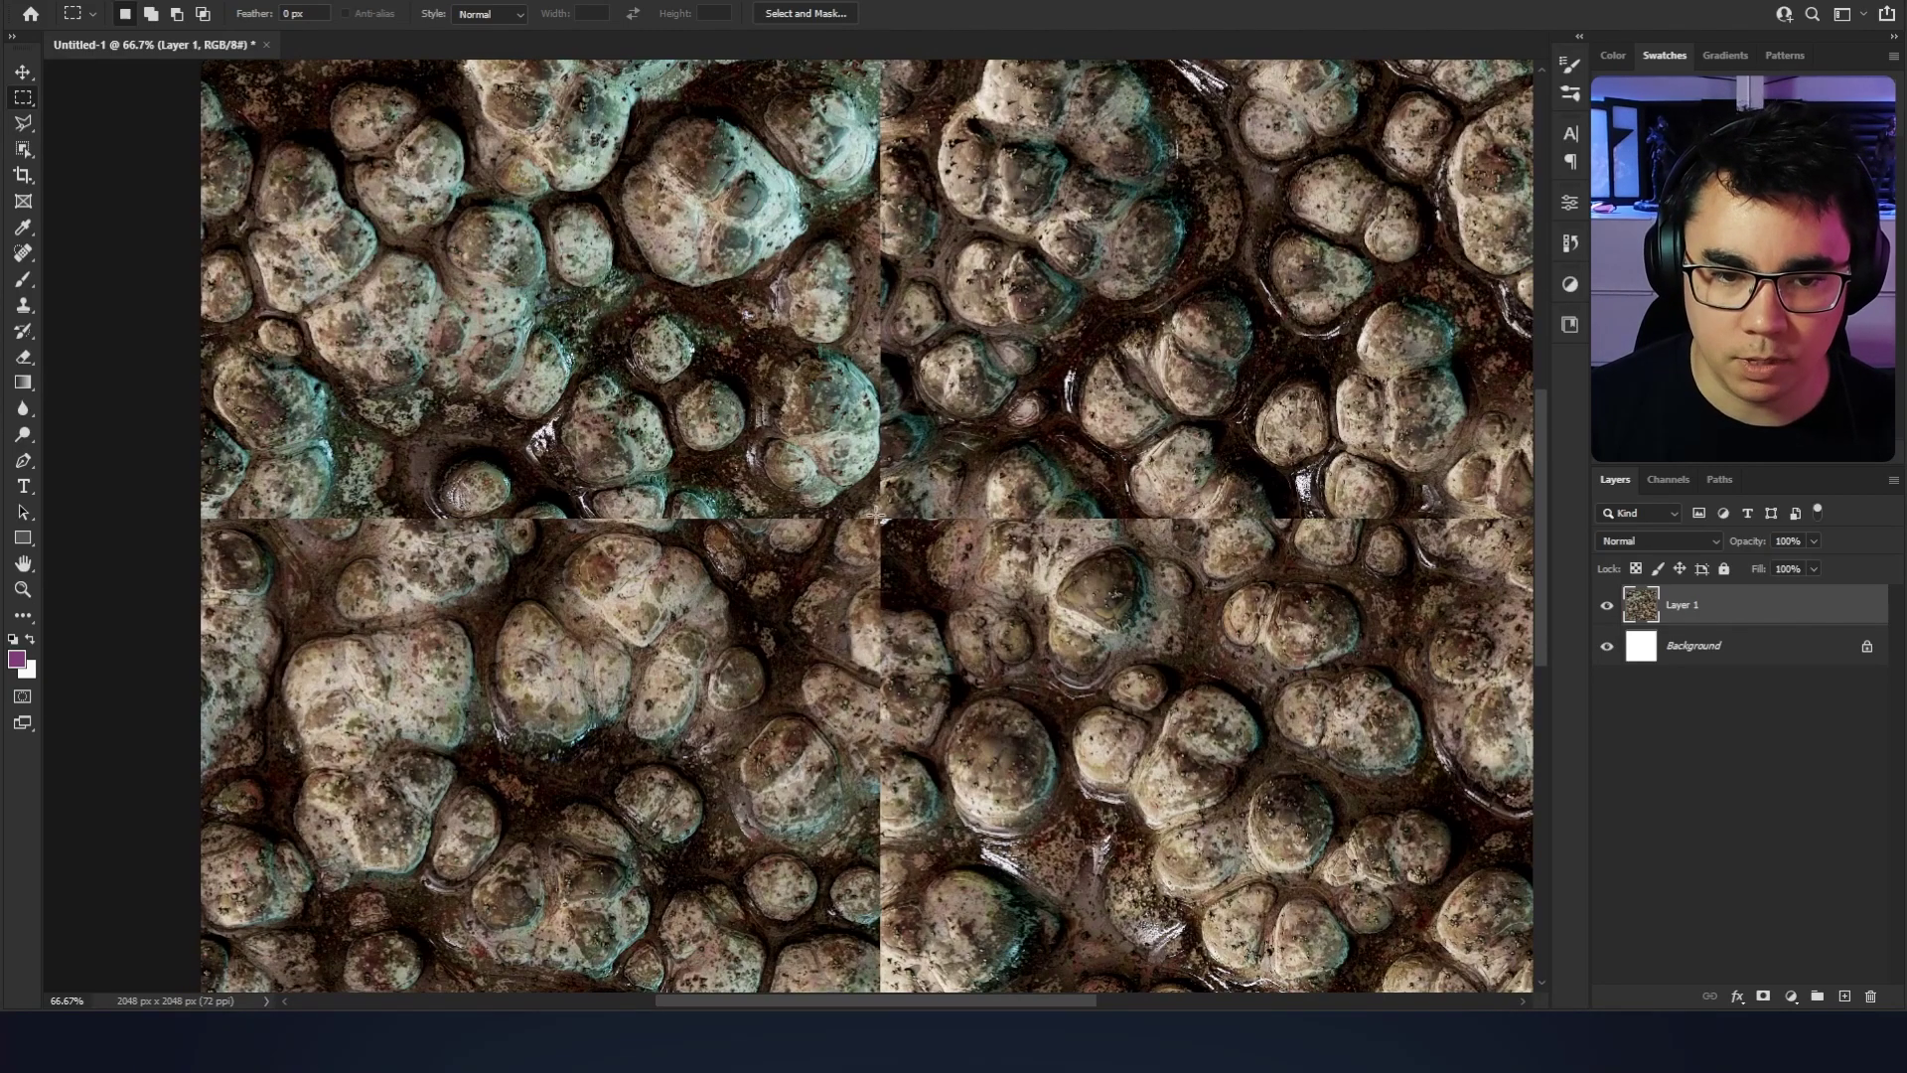
drag(890, 537, 953, 526)
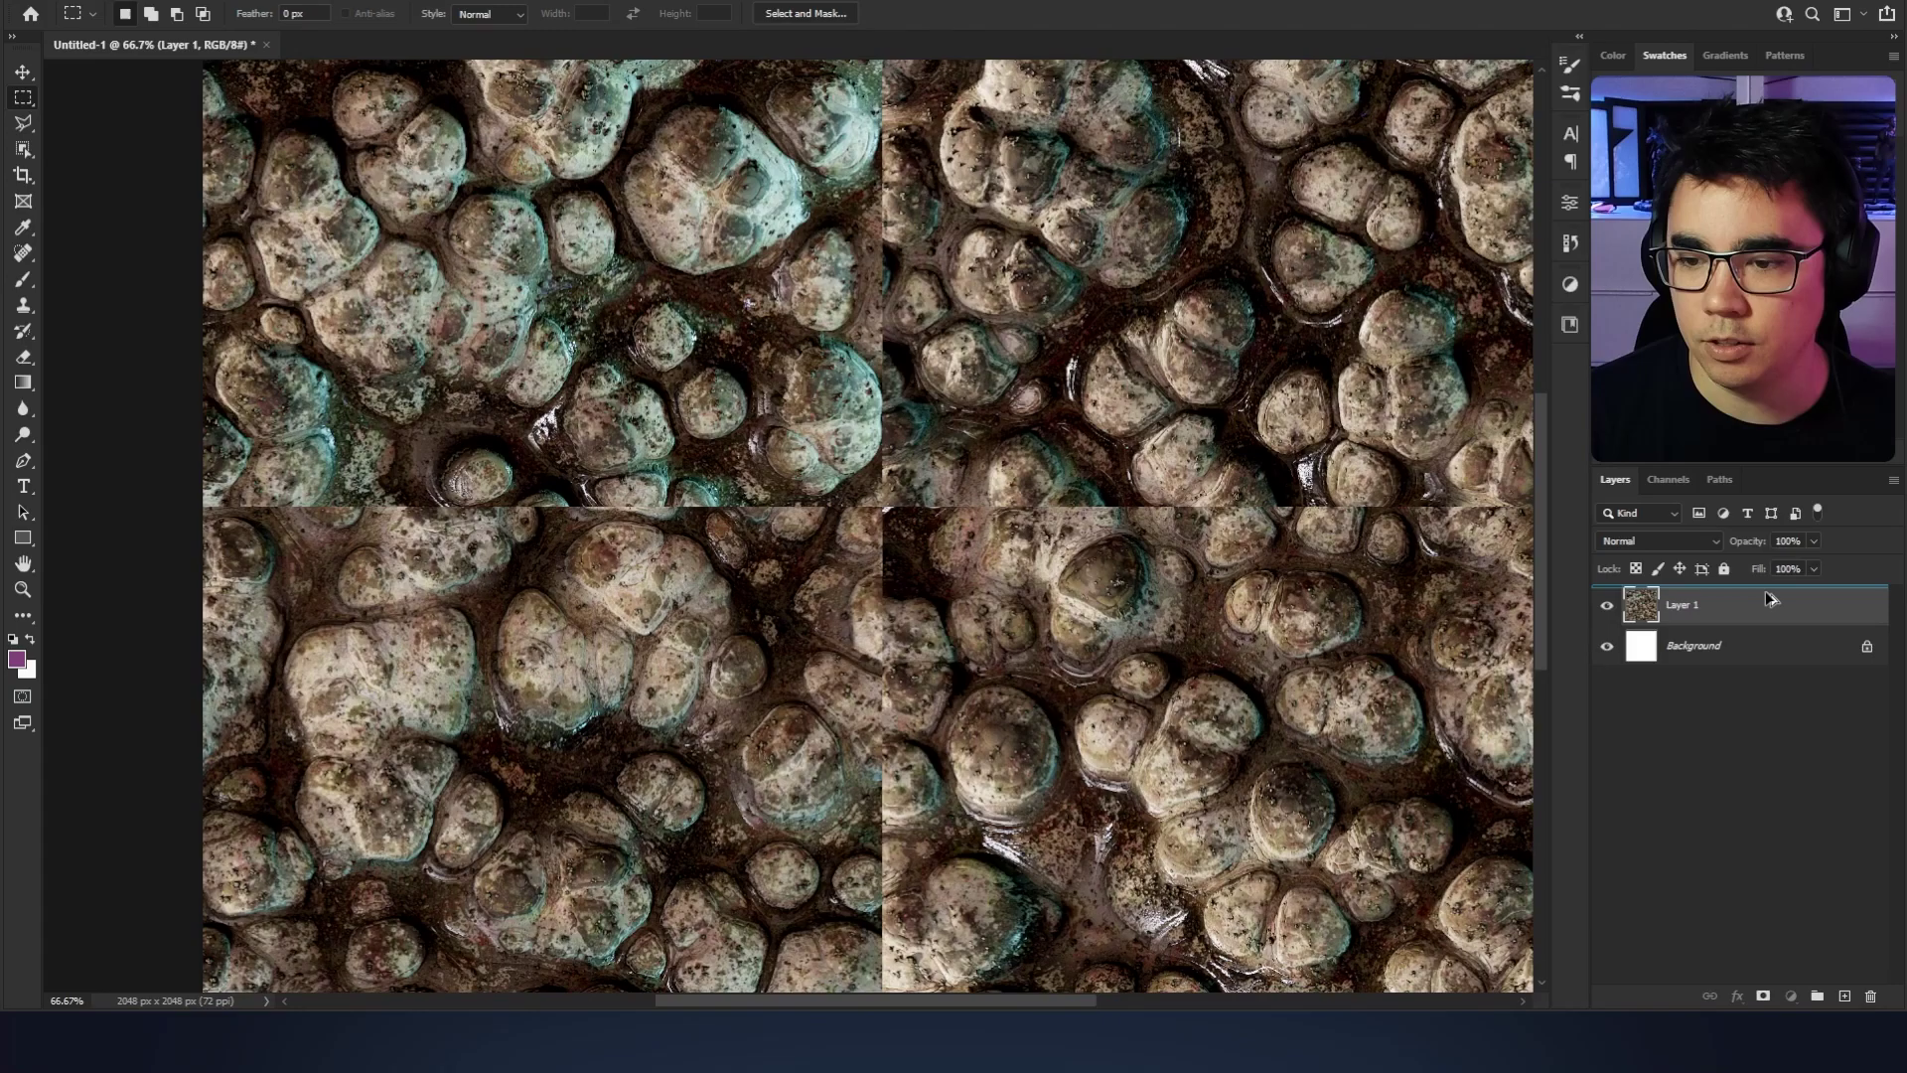
key(ctrl+j)
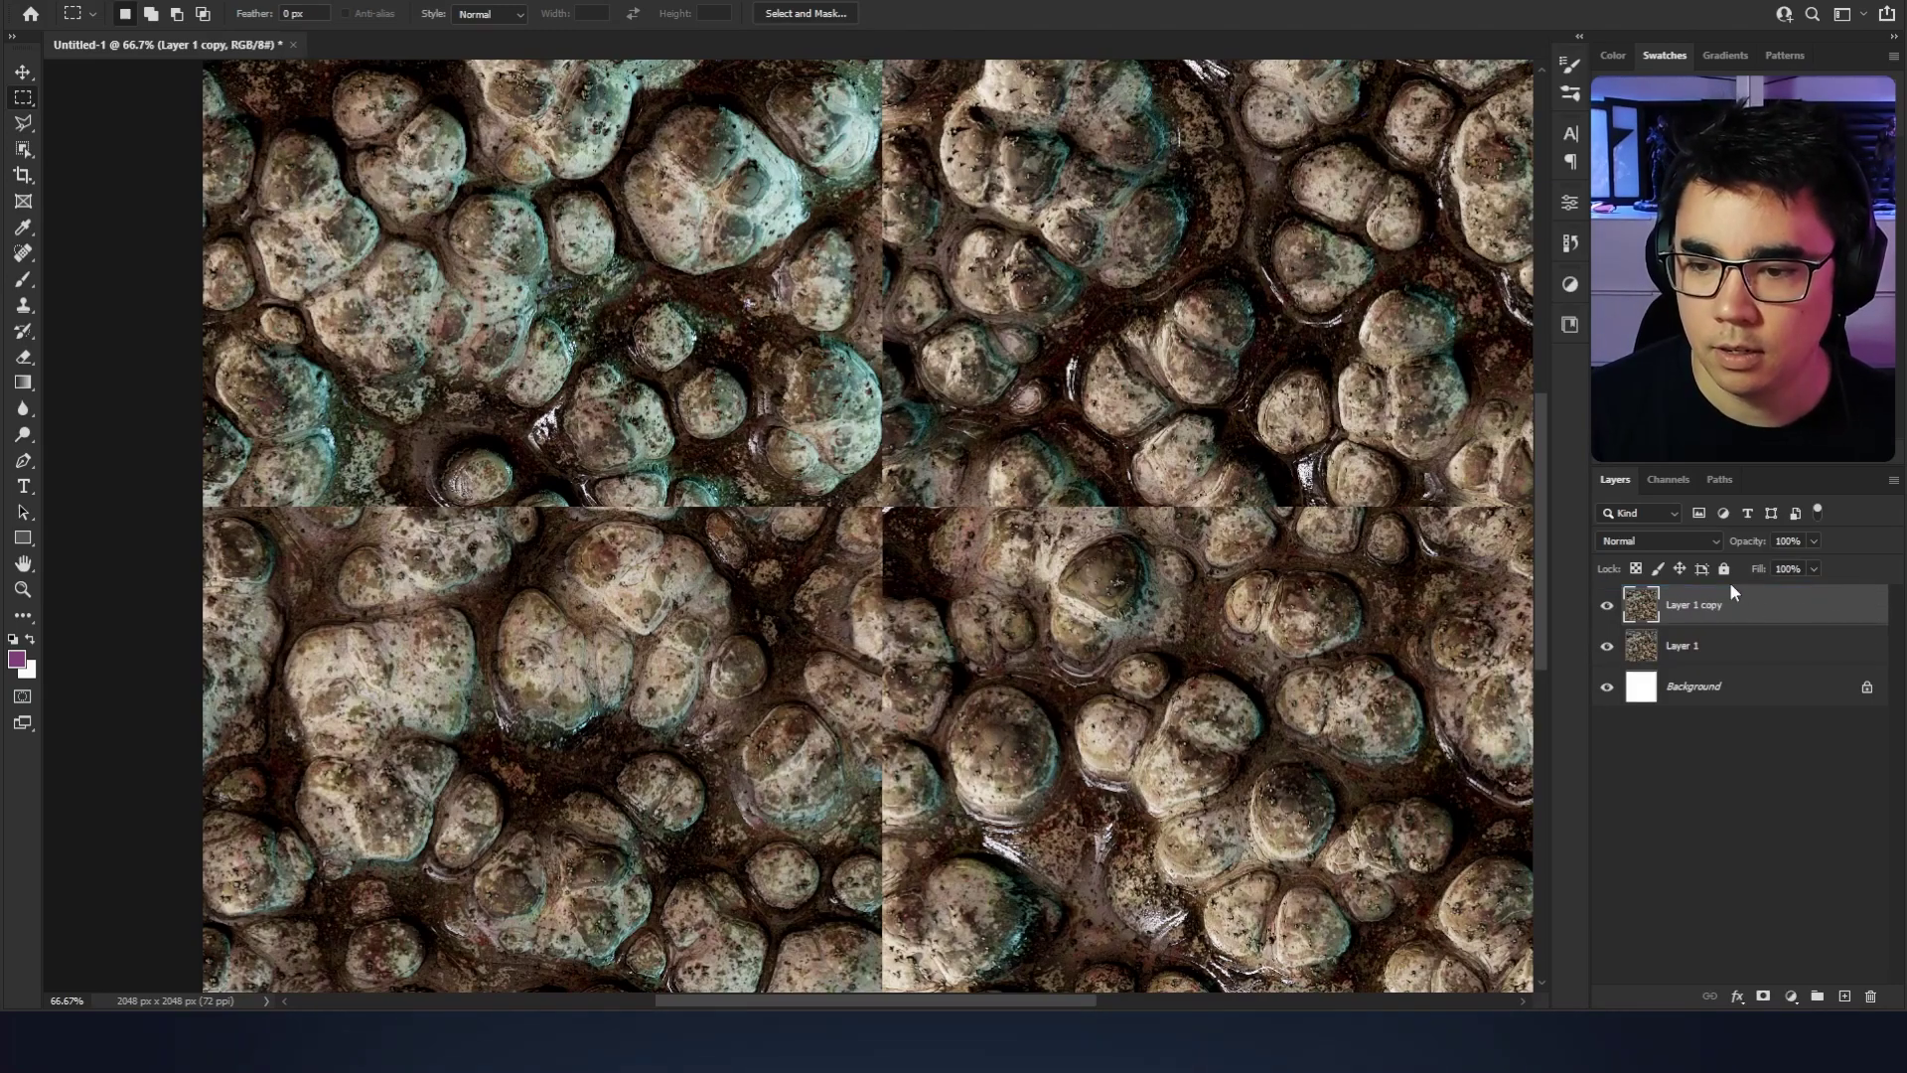
click(407, 2)
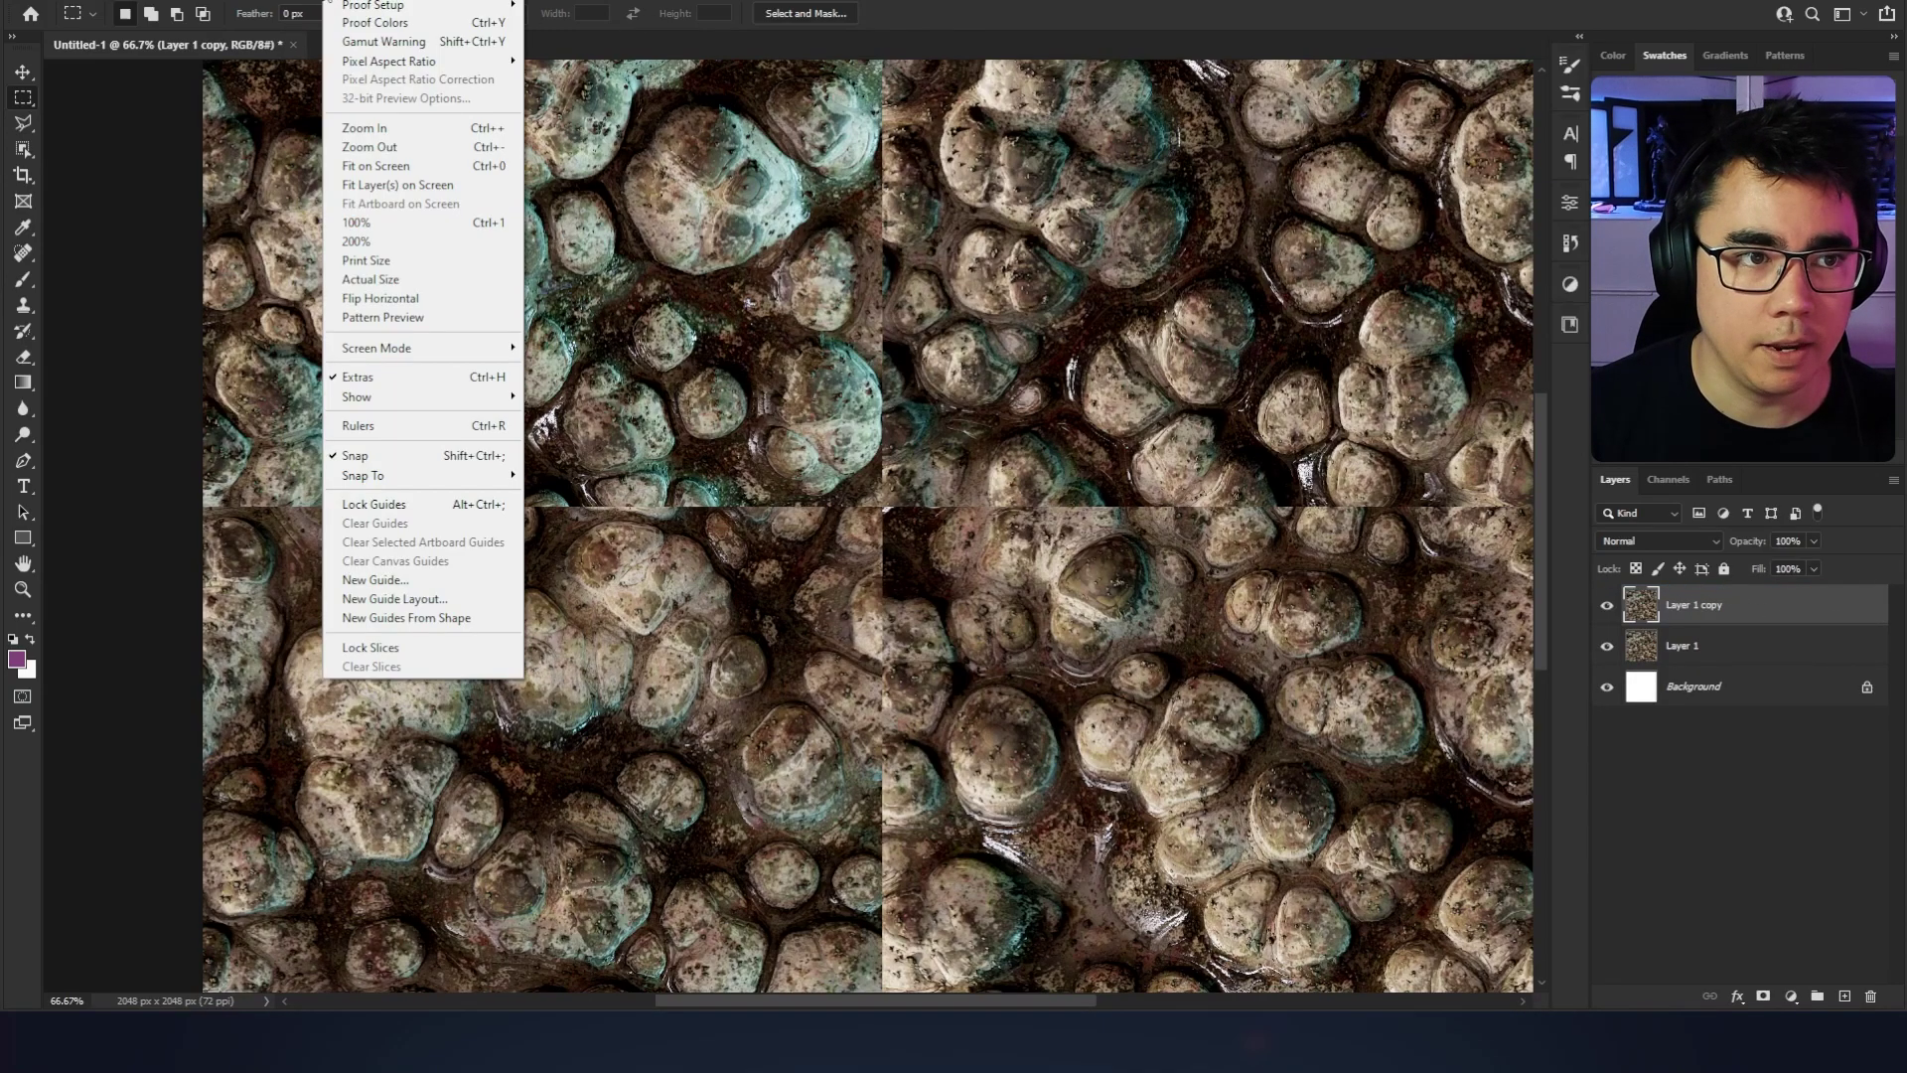
click(283, 8)
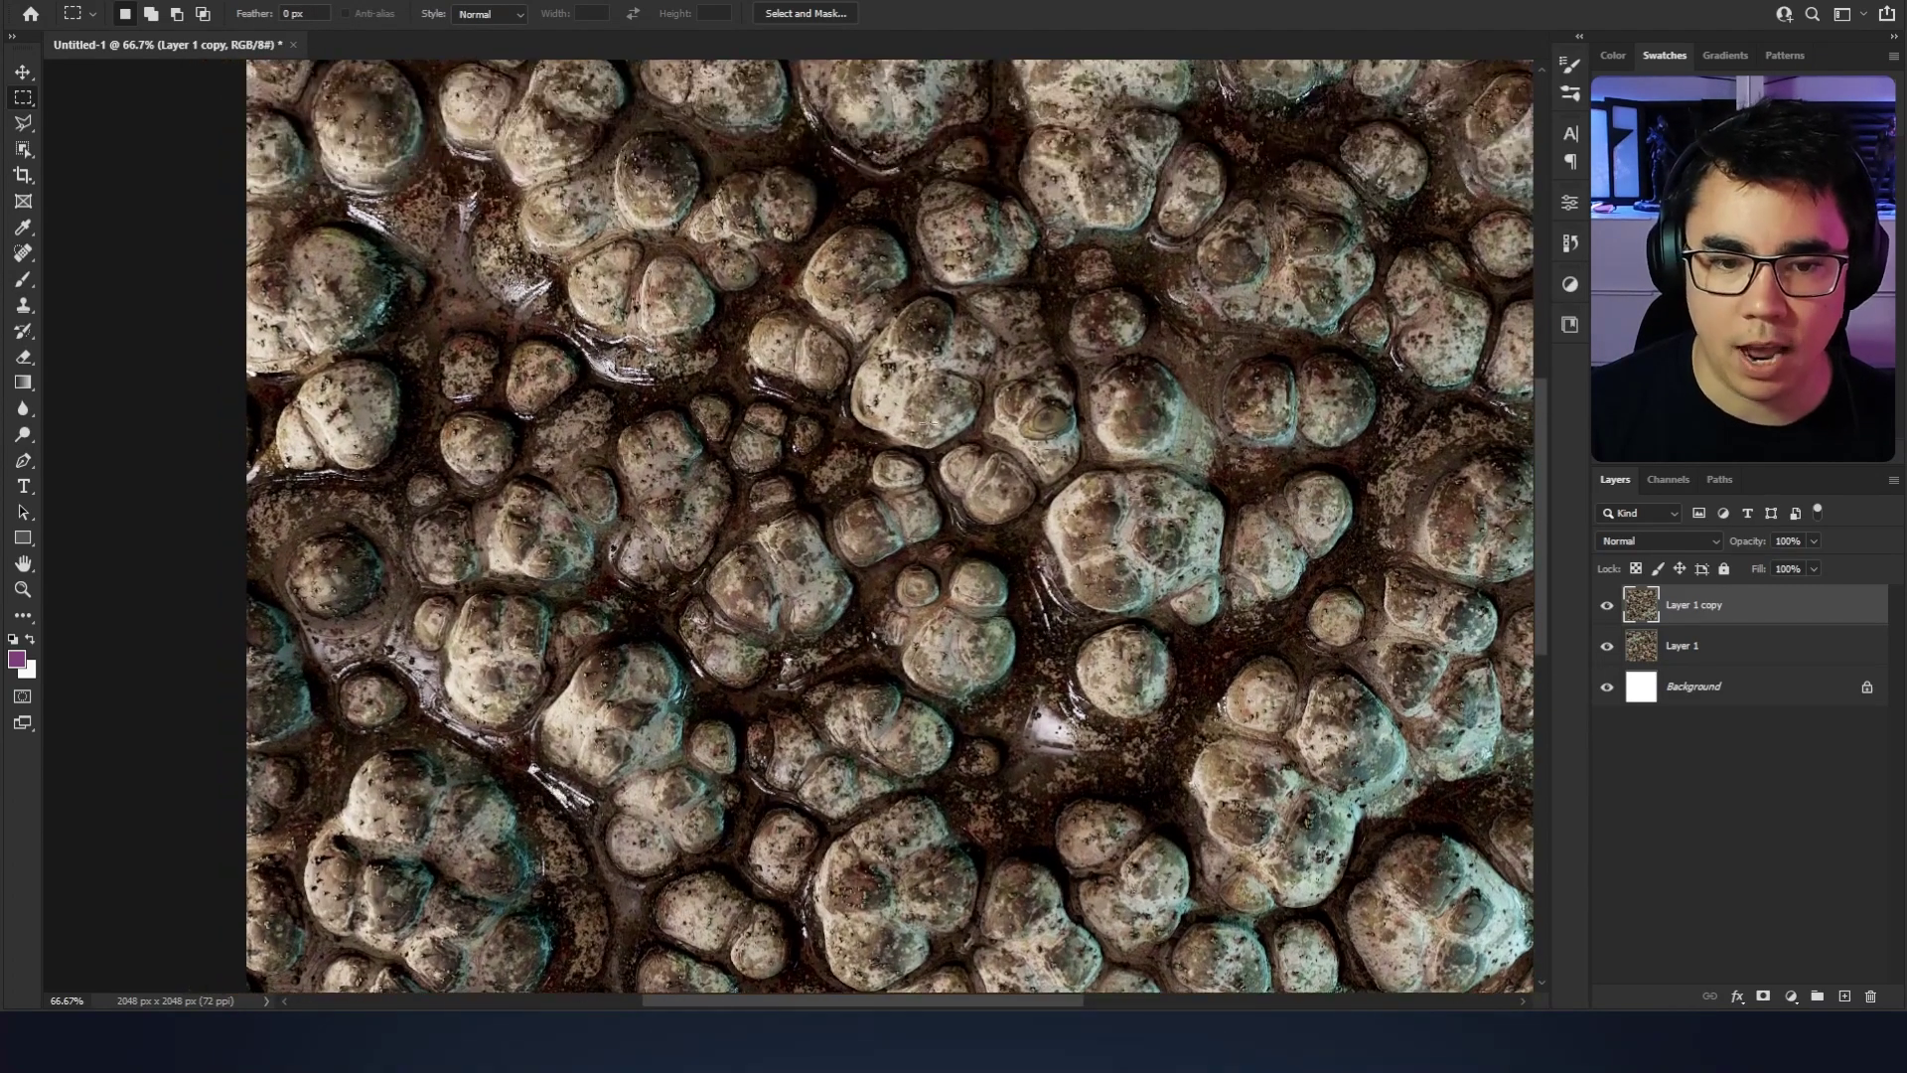
Step: Add a layer mask to Layer 1 copy and invert it to black to hide the copy
drag(920, 551, 828, 494)
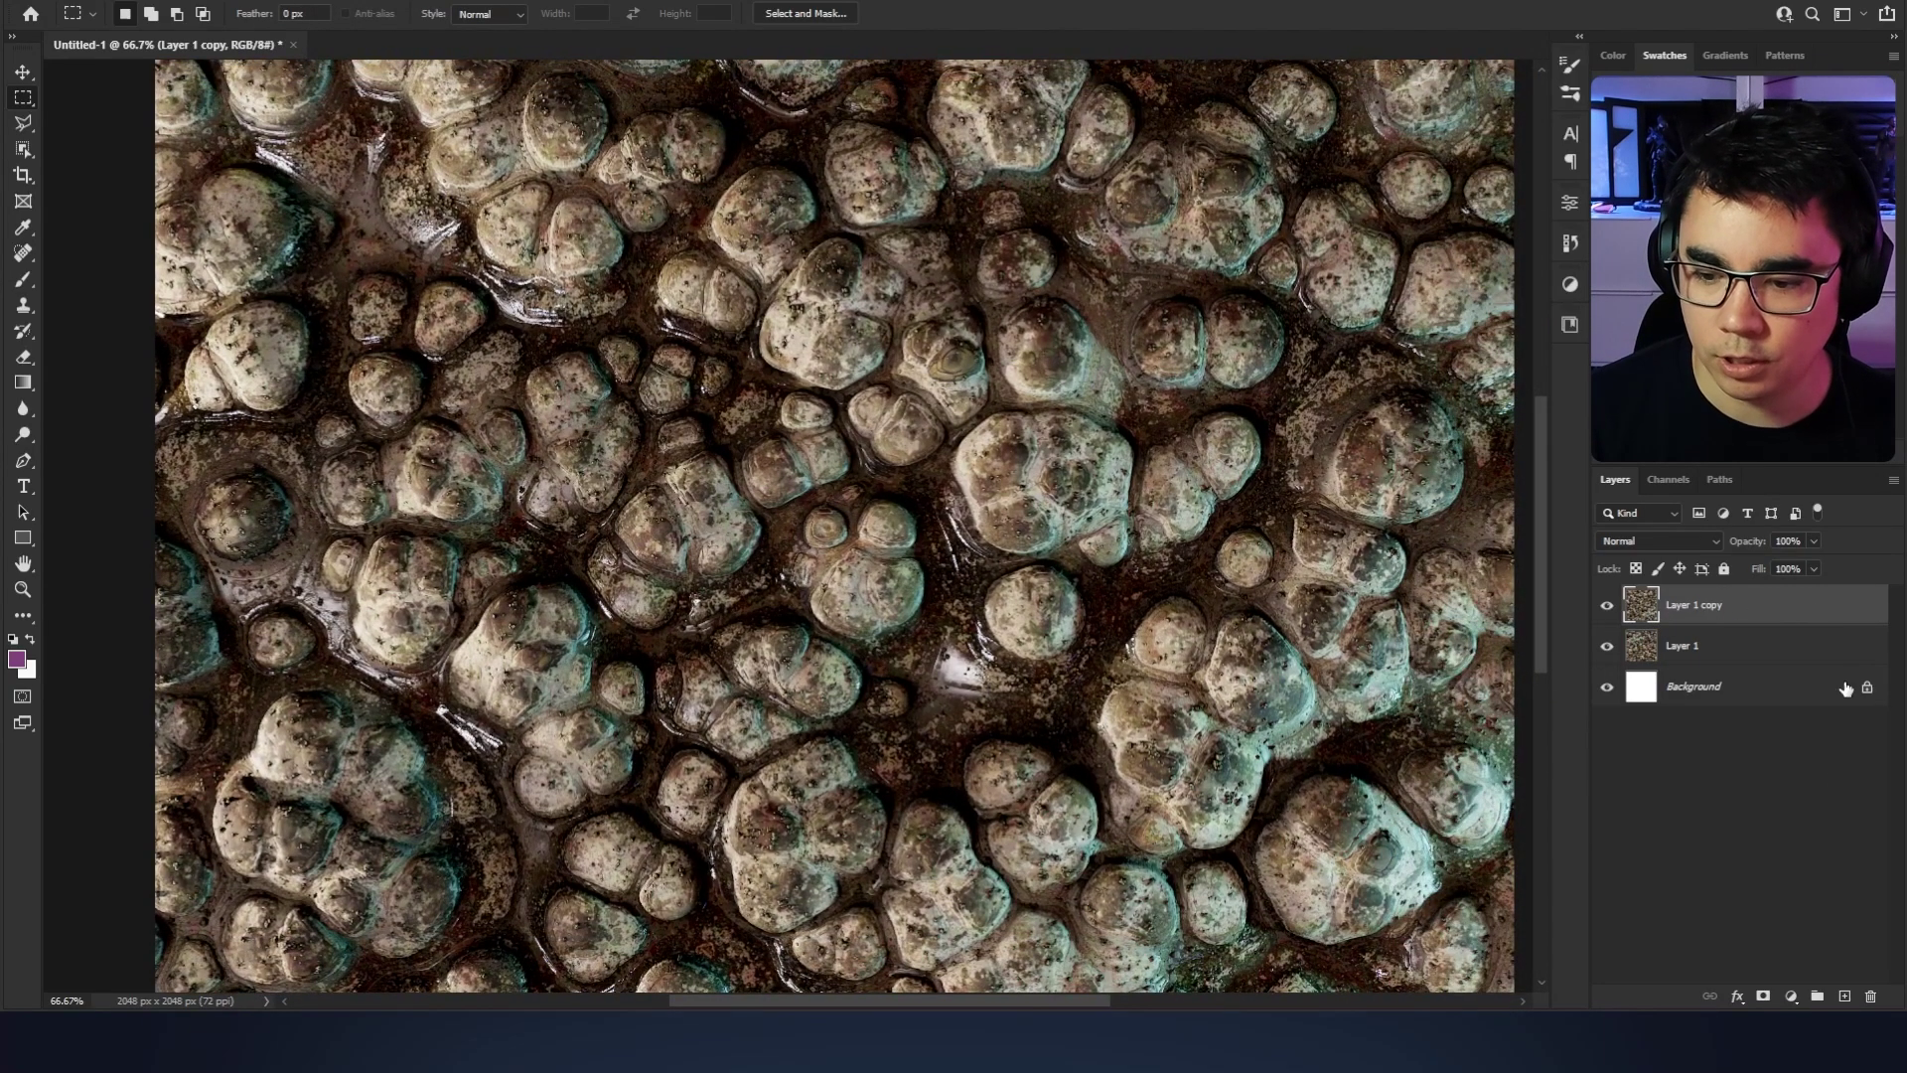
click(1763, 997)
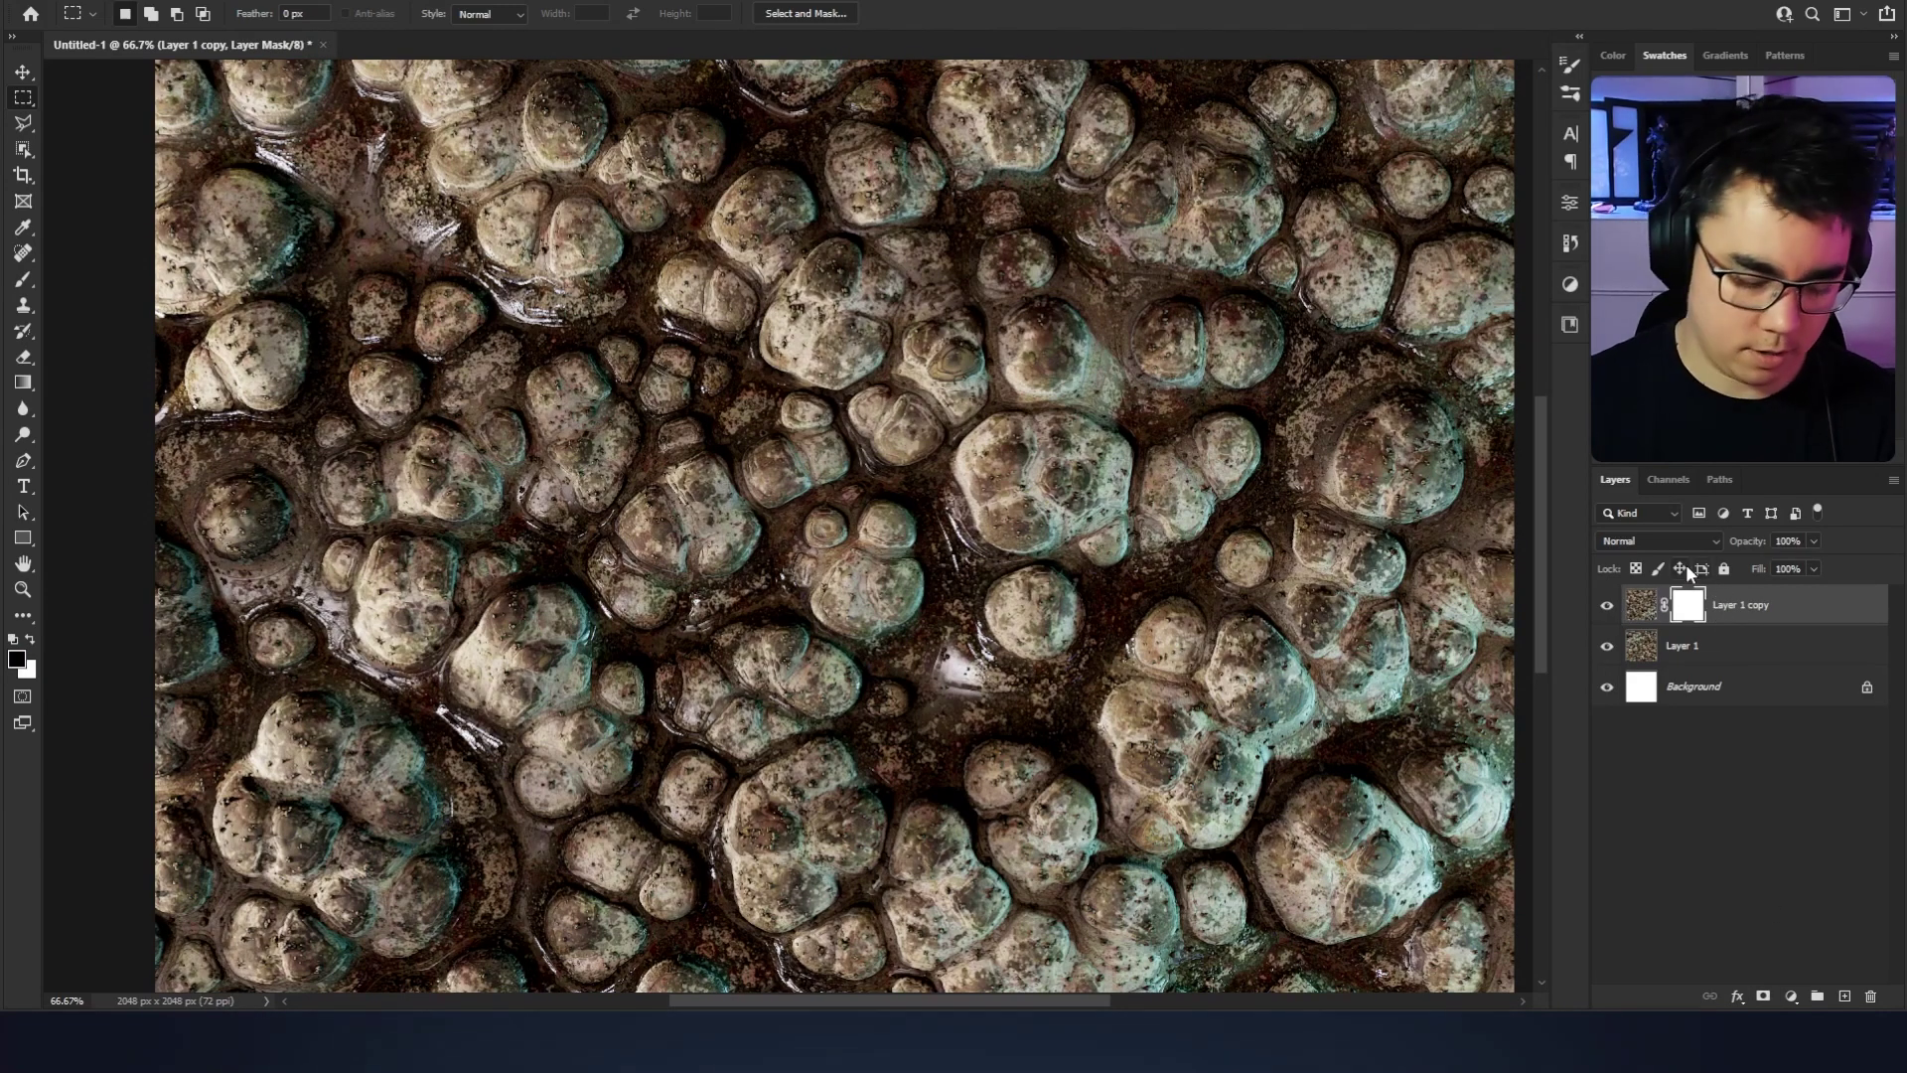
key(ctrl+i)
drag(844, 437, 977, 494)
Step: Paint the copy's mask with a soft brush at 99% opacity to reveal rocks across the horizontal seam near the centre
key(b)
mouse_move(1041, 559)
mouse_down()
mouse_move(1039, 532)
mouse_move(452, 517)
mouse_up()
key(9)
key(9)
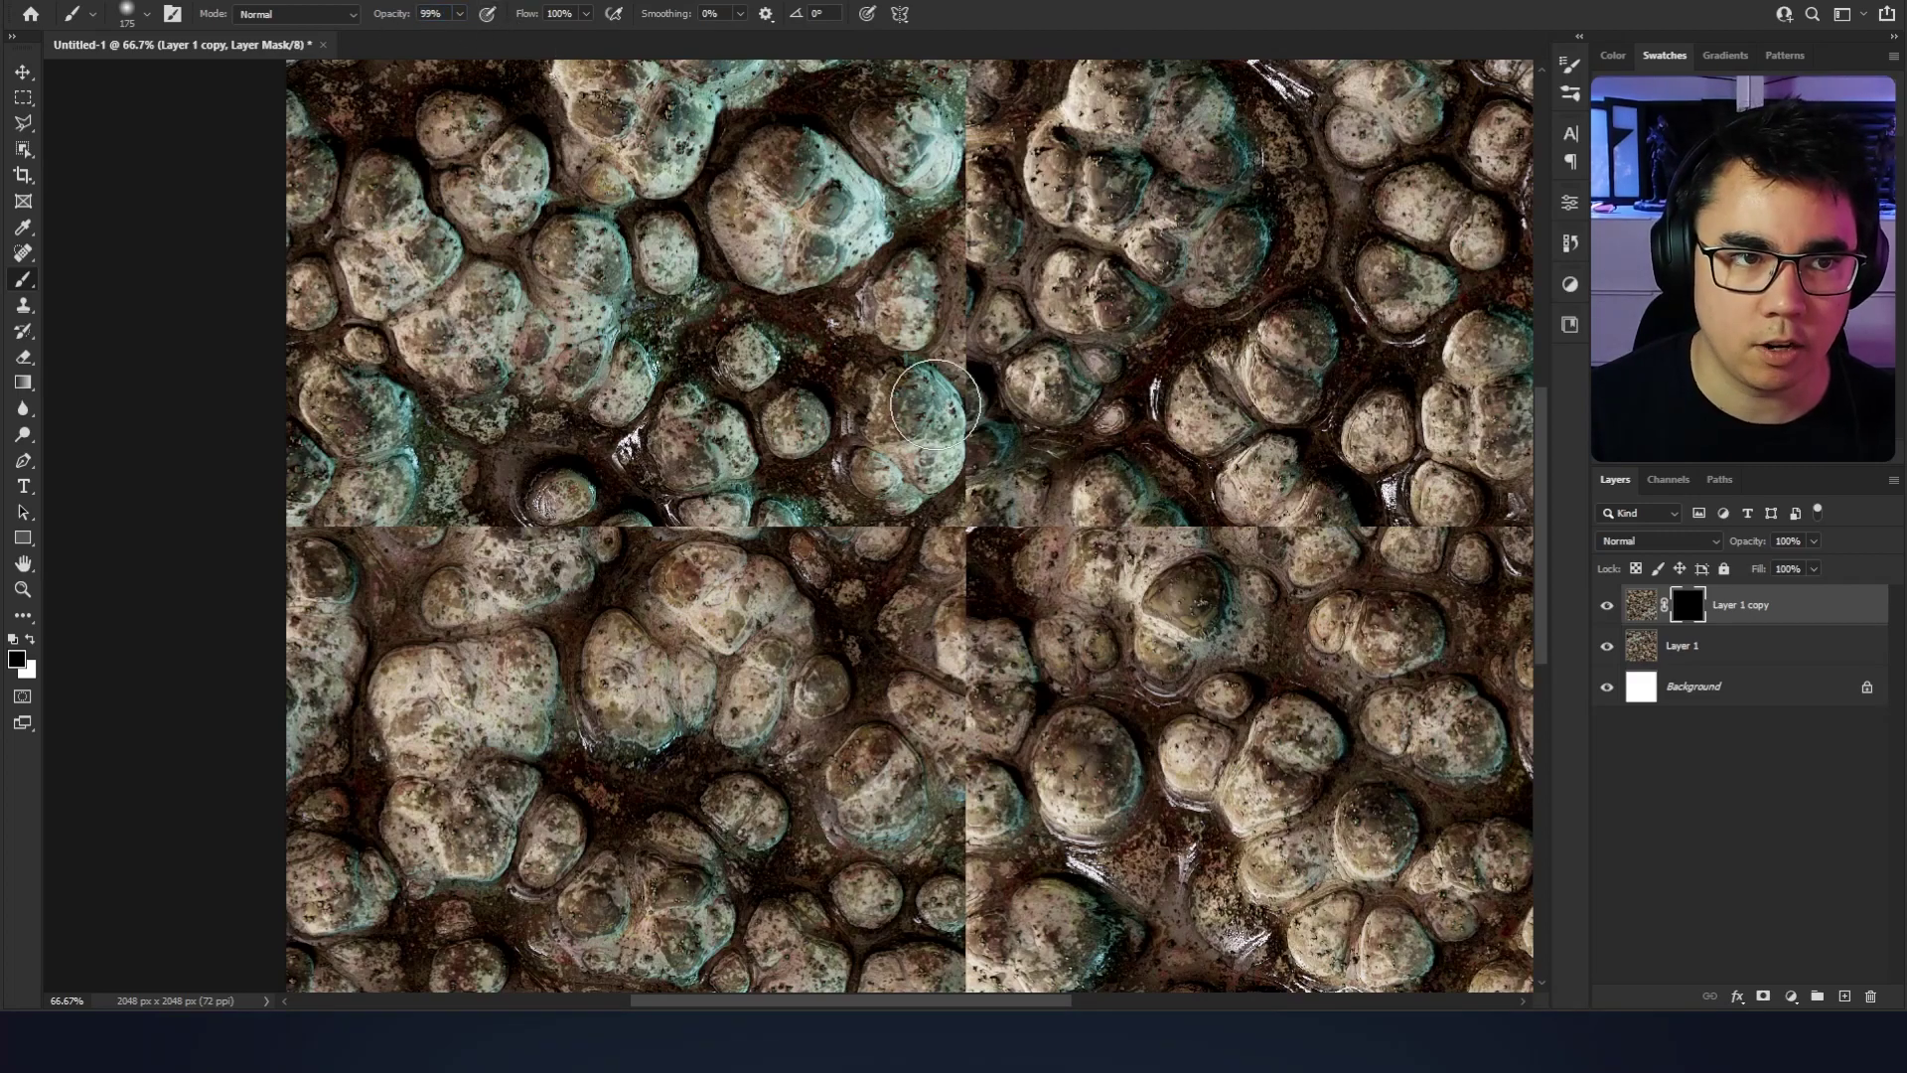
mouse_move(971, 541)
mouse_down()
mouse_move(860, 552)
mouse_move(888, 515)
mouse_move(877, 493)
mouse_move(930, 485)
mouse_up()
key(x)
key(x)
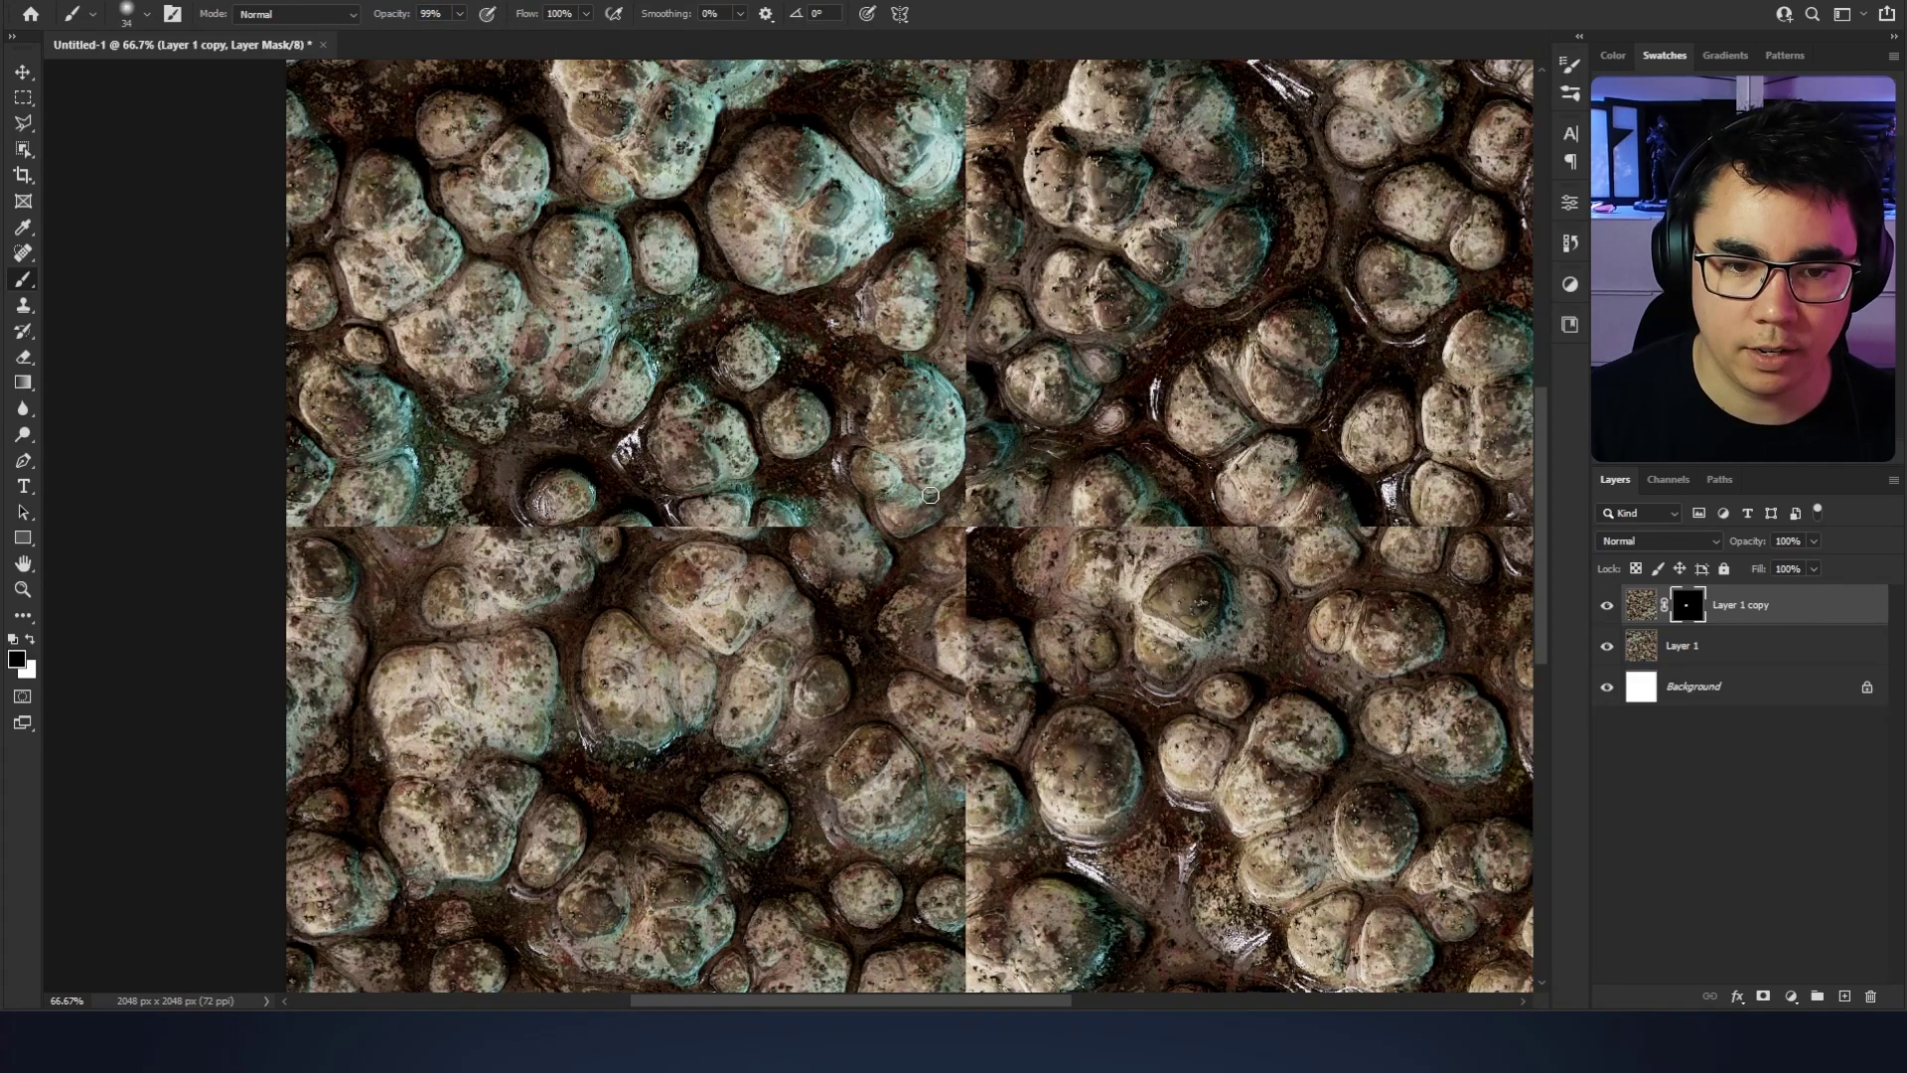
Step: Refine the mask around the rocks on the central horizontal seam, alternating white and black with a small brush
key(x)
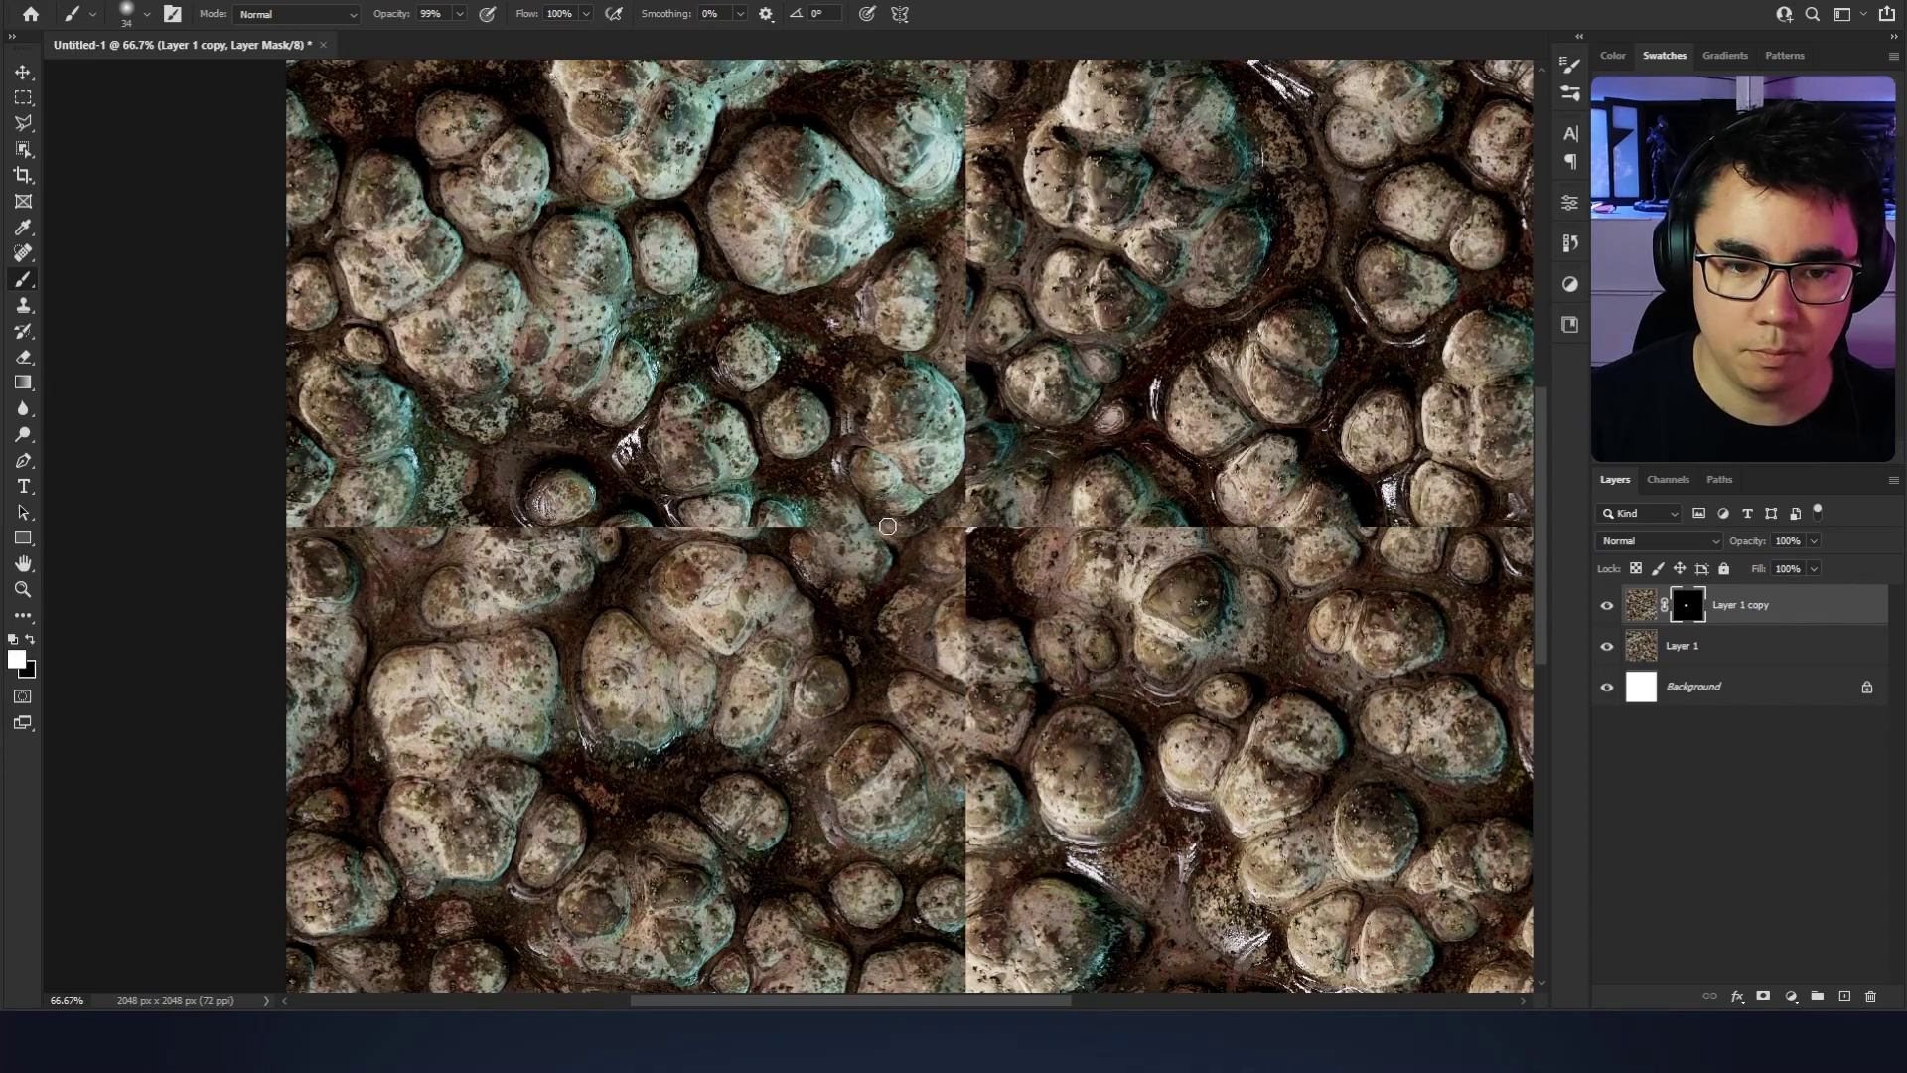
mouse_move(888, 527)
mouse_down()
mouse_move(942, 492)
mouse_move(936, 459)
mouse_move(885, 526)
mouse_up()
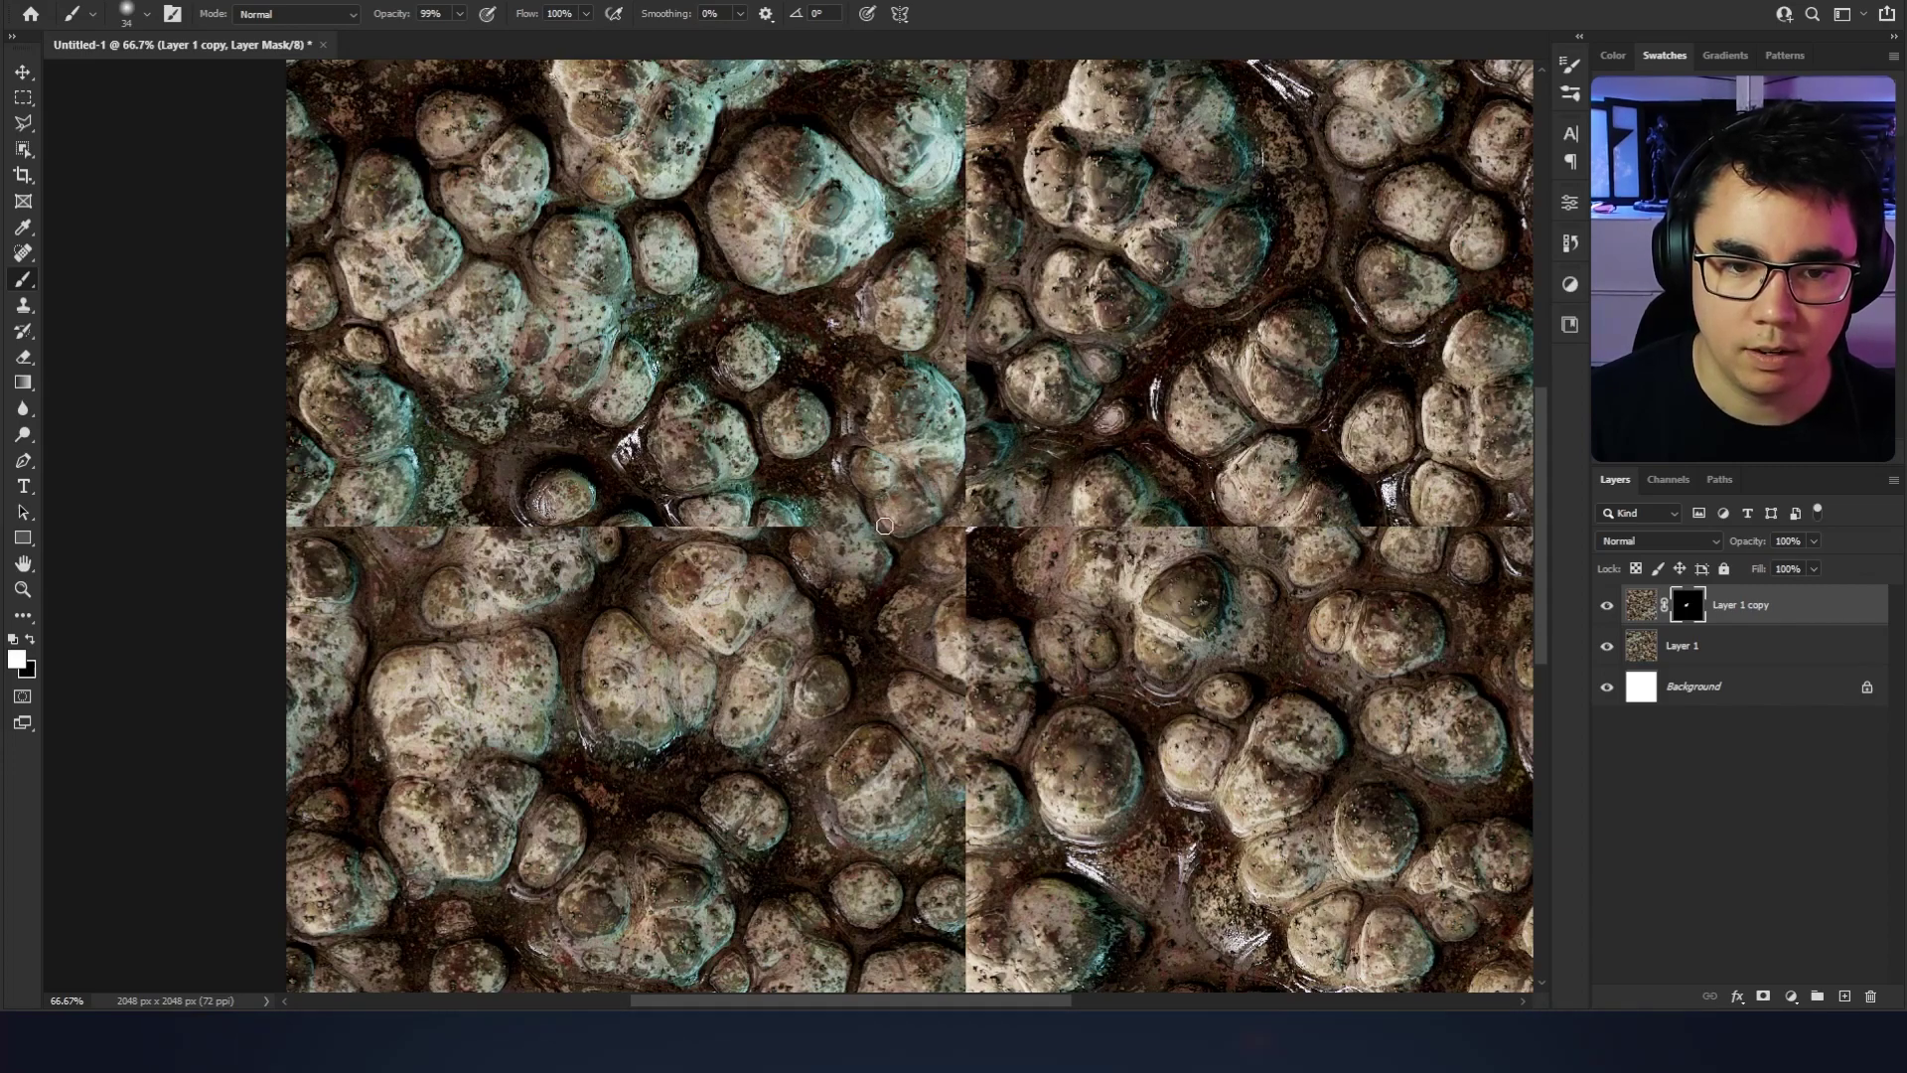
key(x)
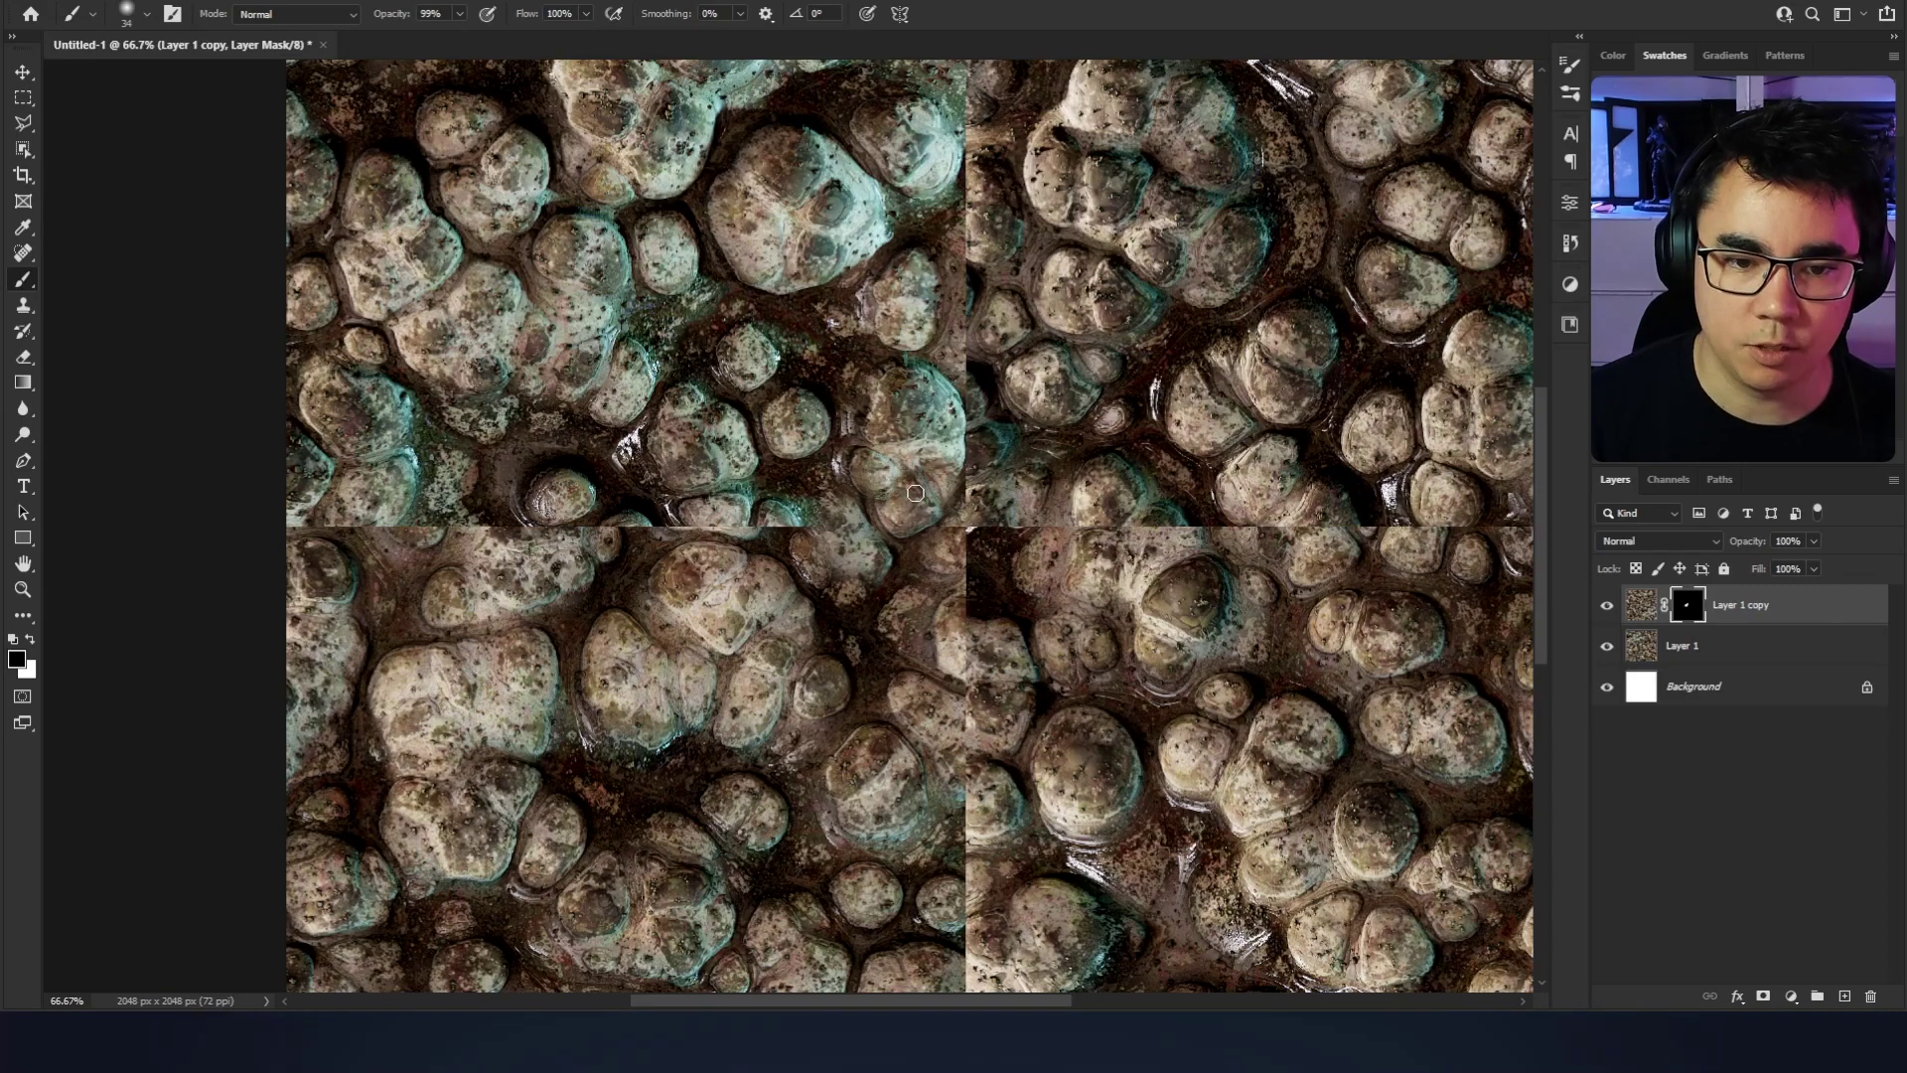
key(x)
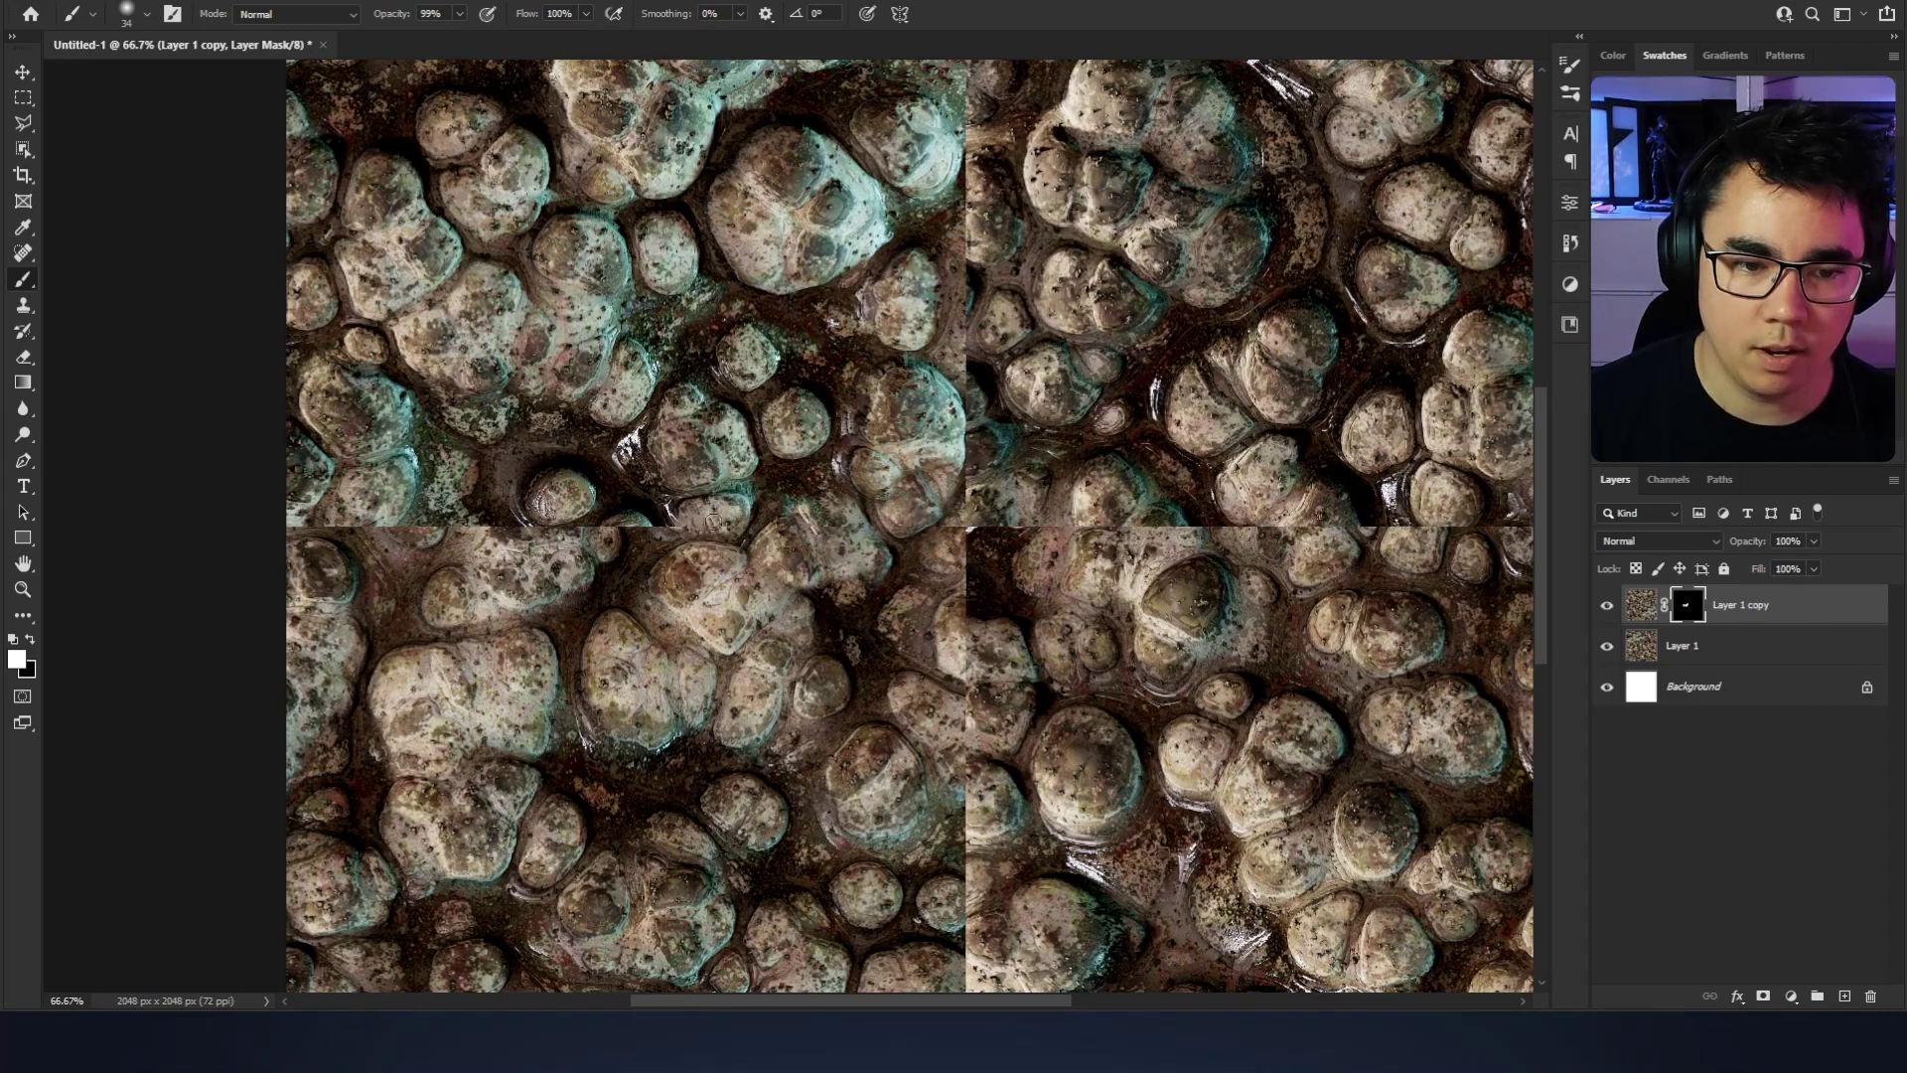
Step: Merge the masked copy down into Layer 1 and reapply the last Offset filter to the merged layer
scroll(792, 515, left, 2)
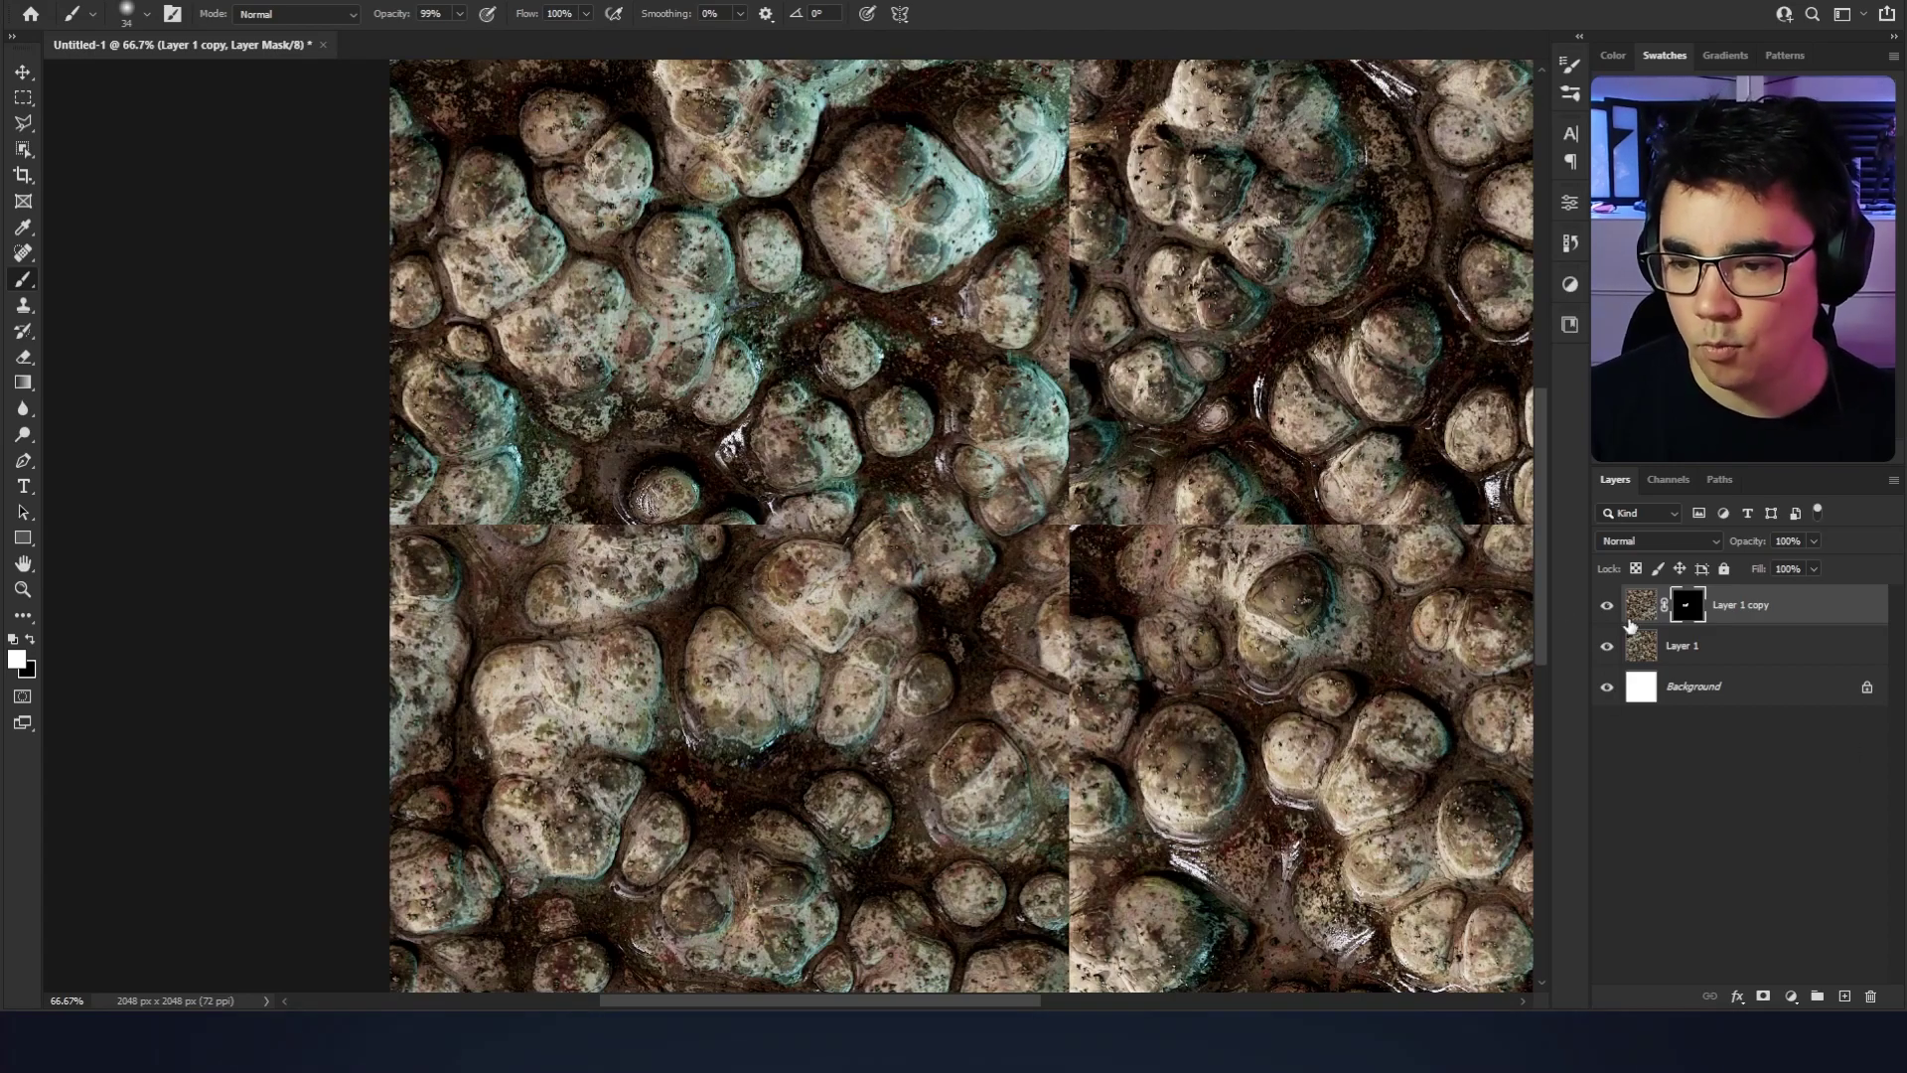
scroll(873, 547, left, 3)
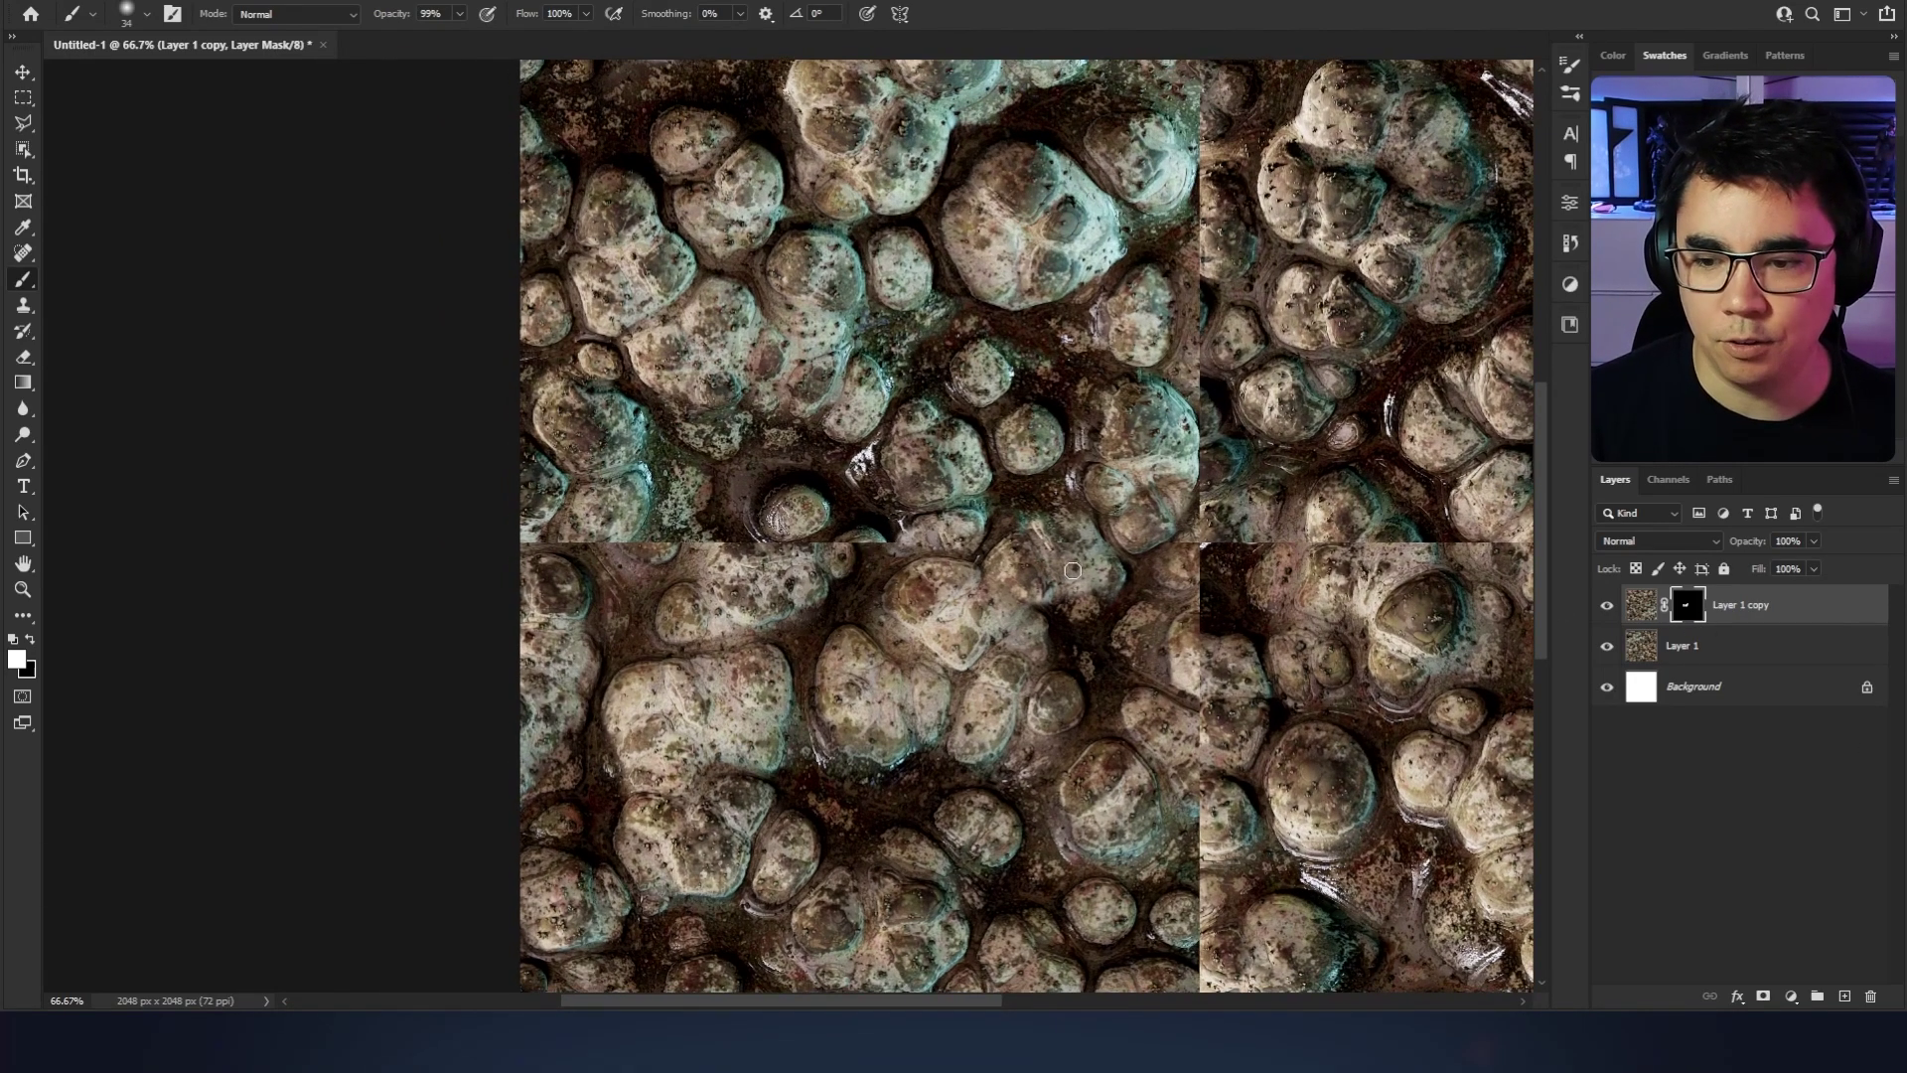
scroll(1062, 561, right, 5)
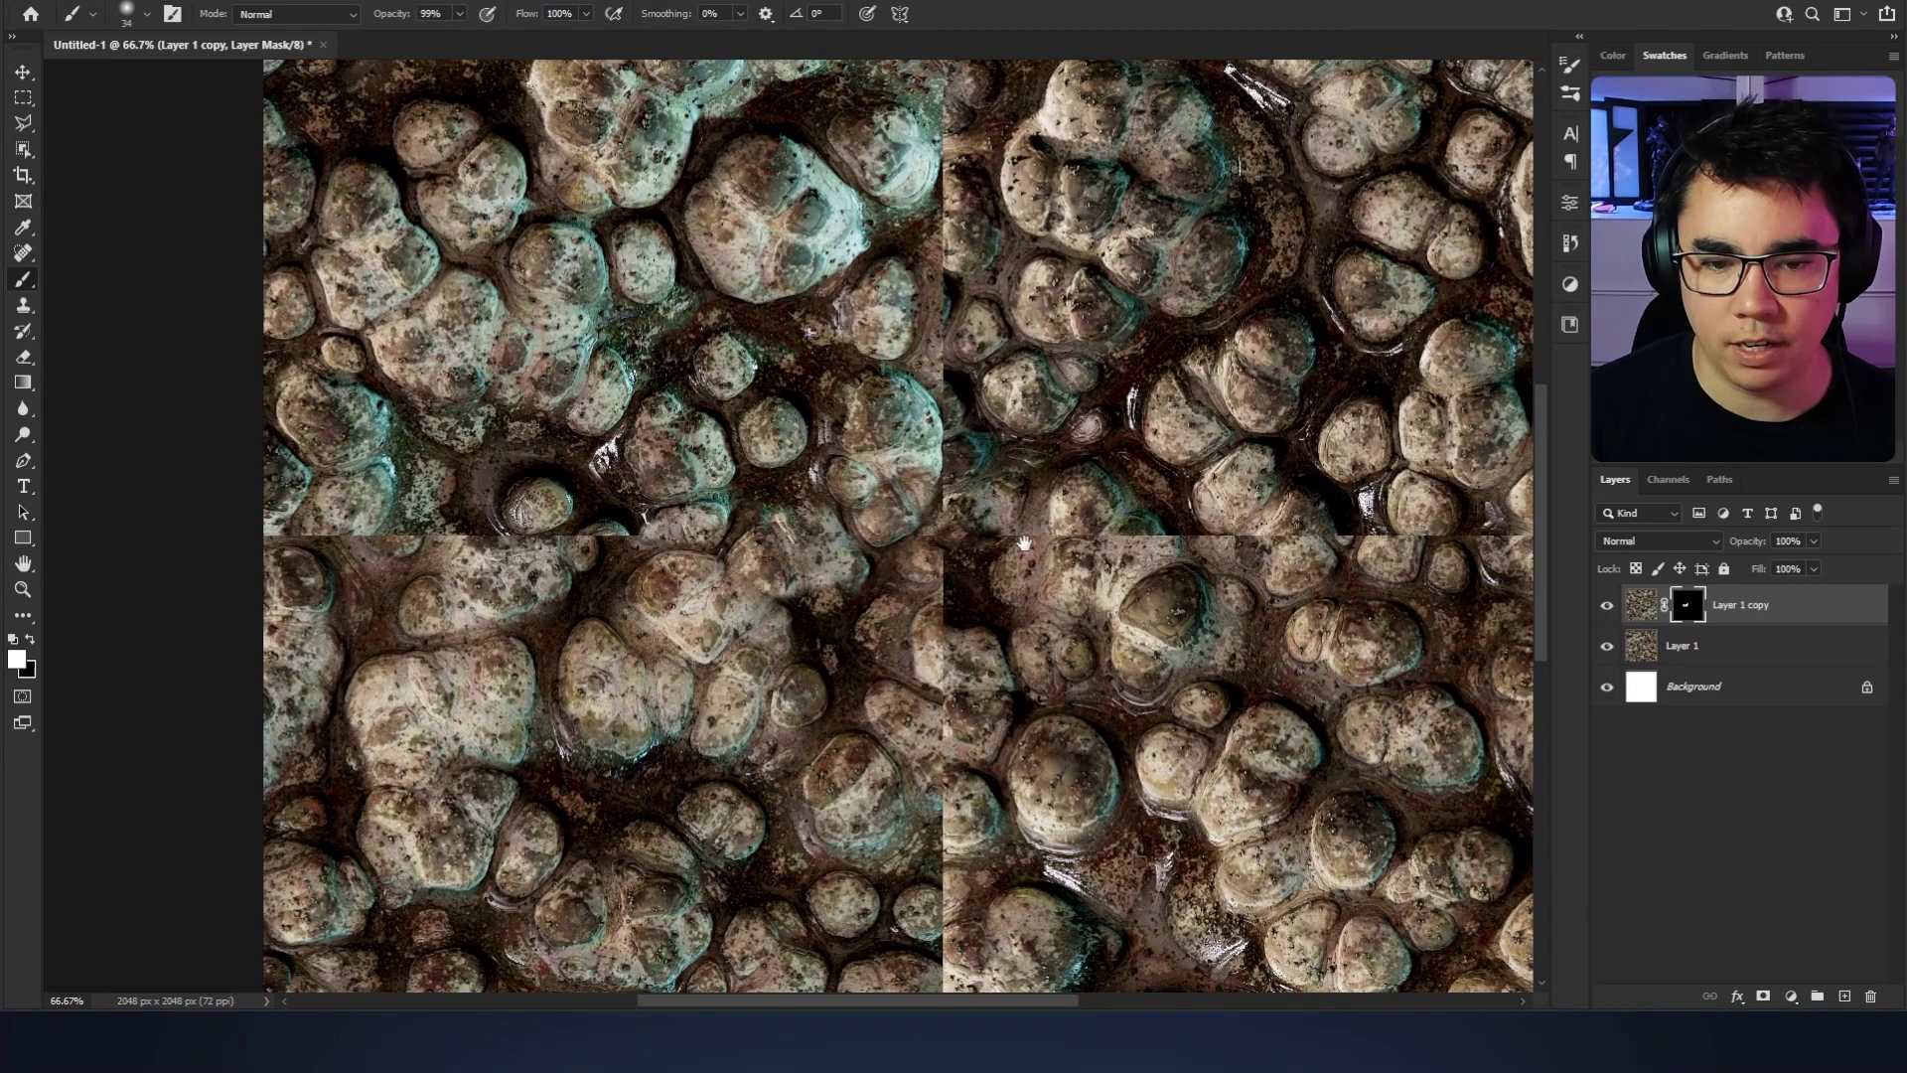
scroll(1024, 543, right, 1)
scroll(999, 532, right, 2)
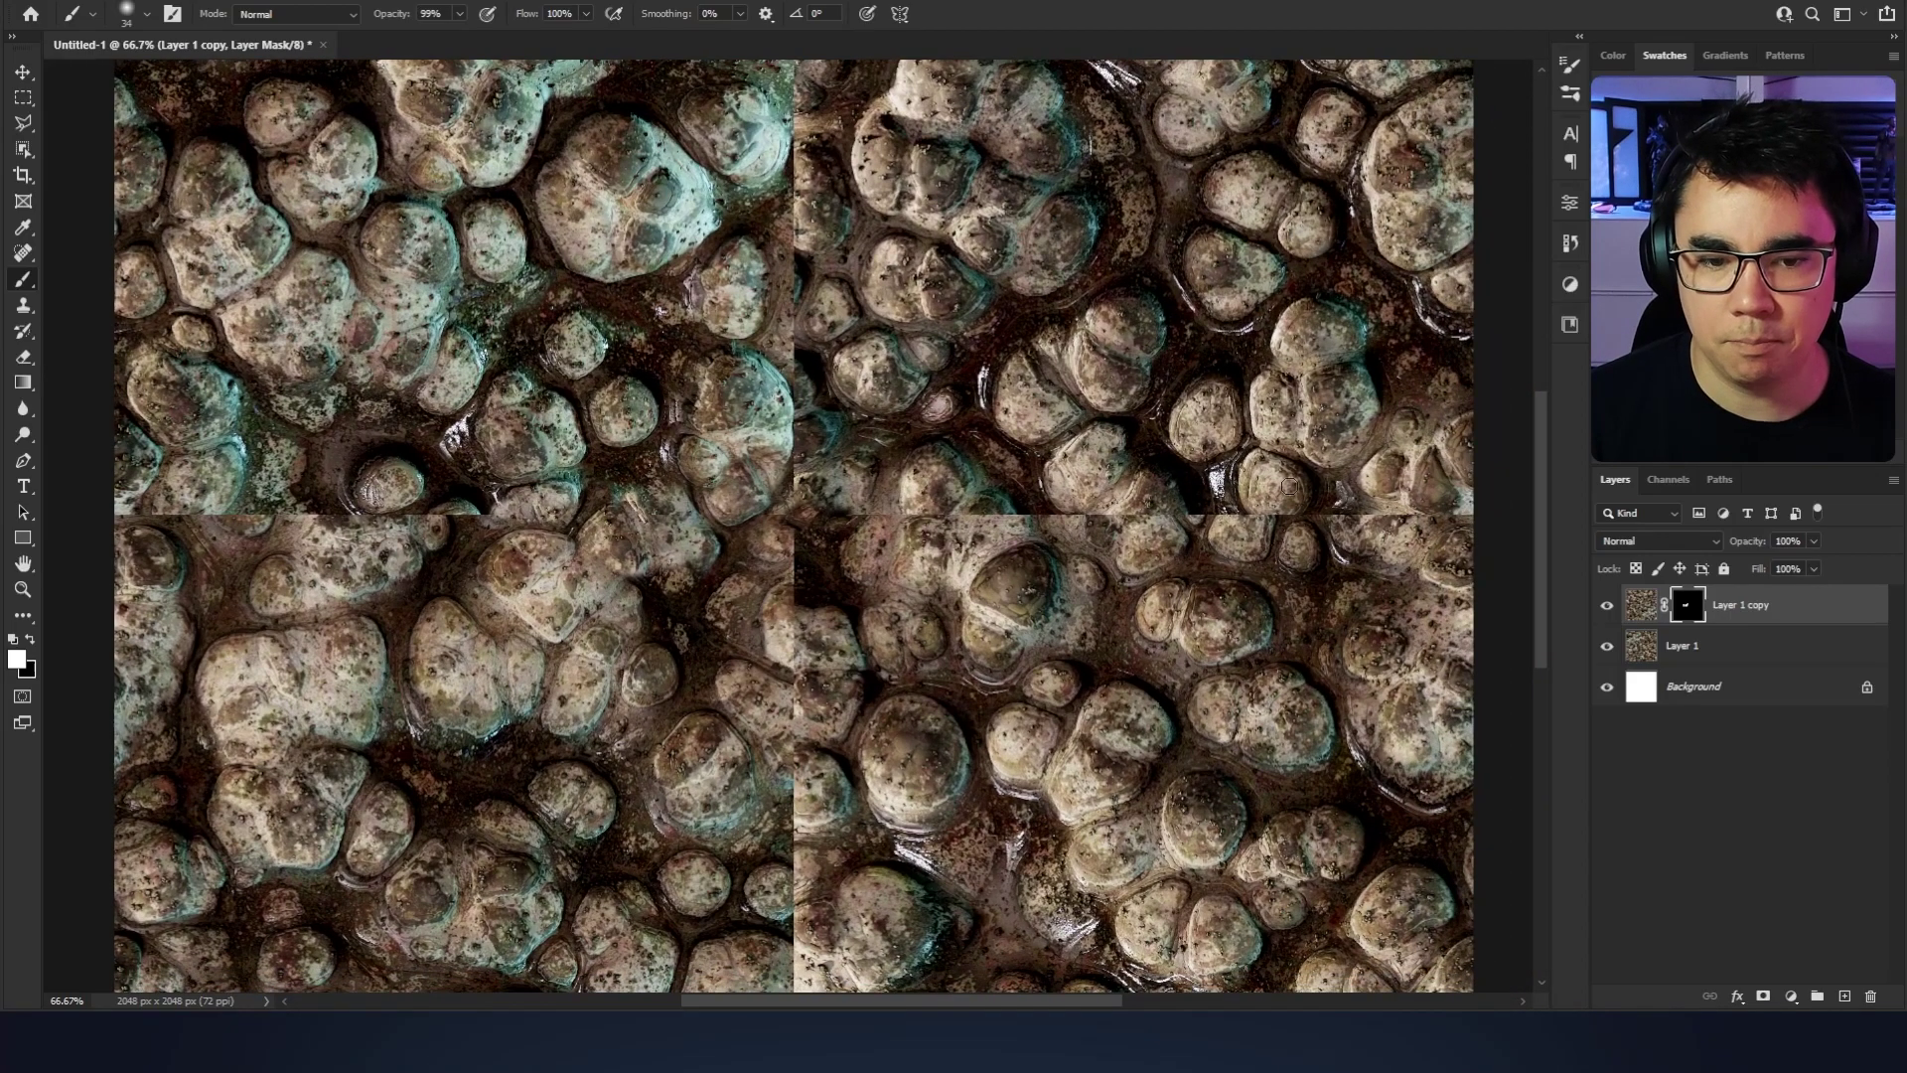
scroll(1031, 322, up, 2)
scroll(1031, 322, left, 1)
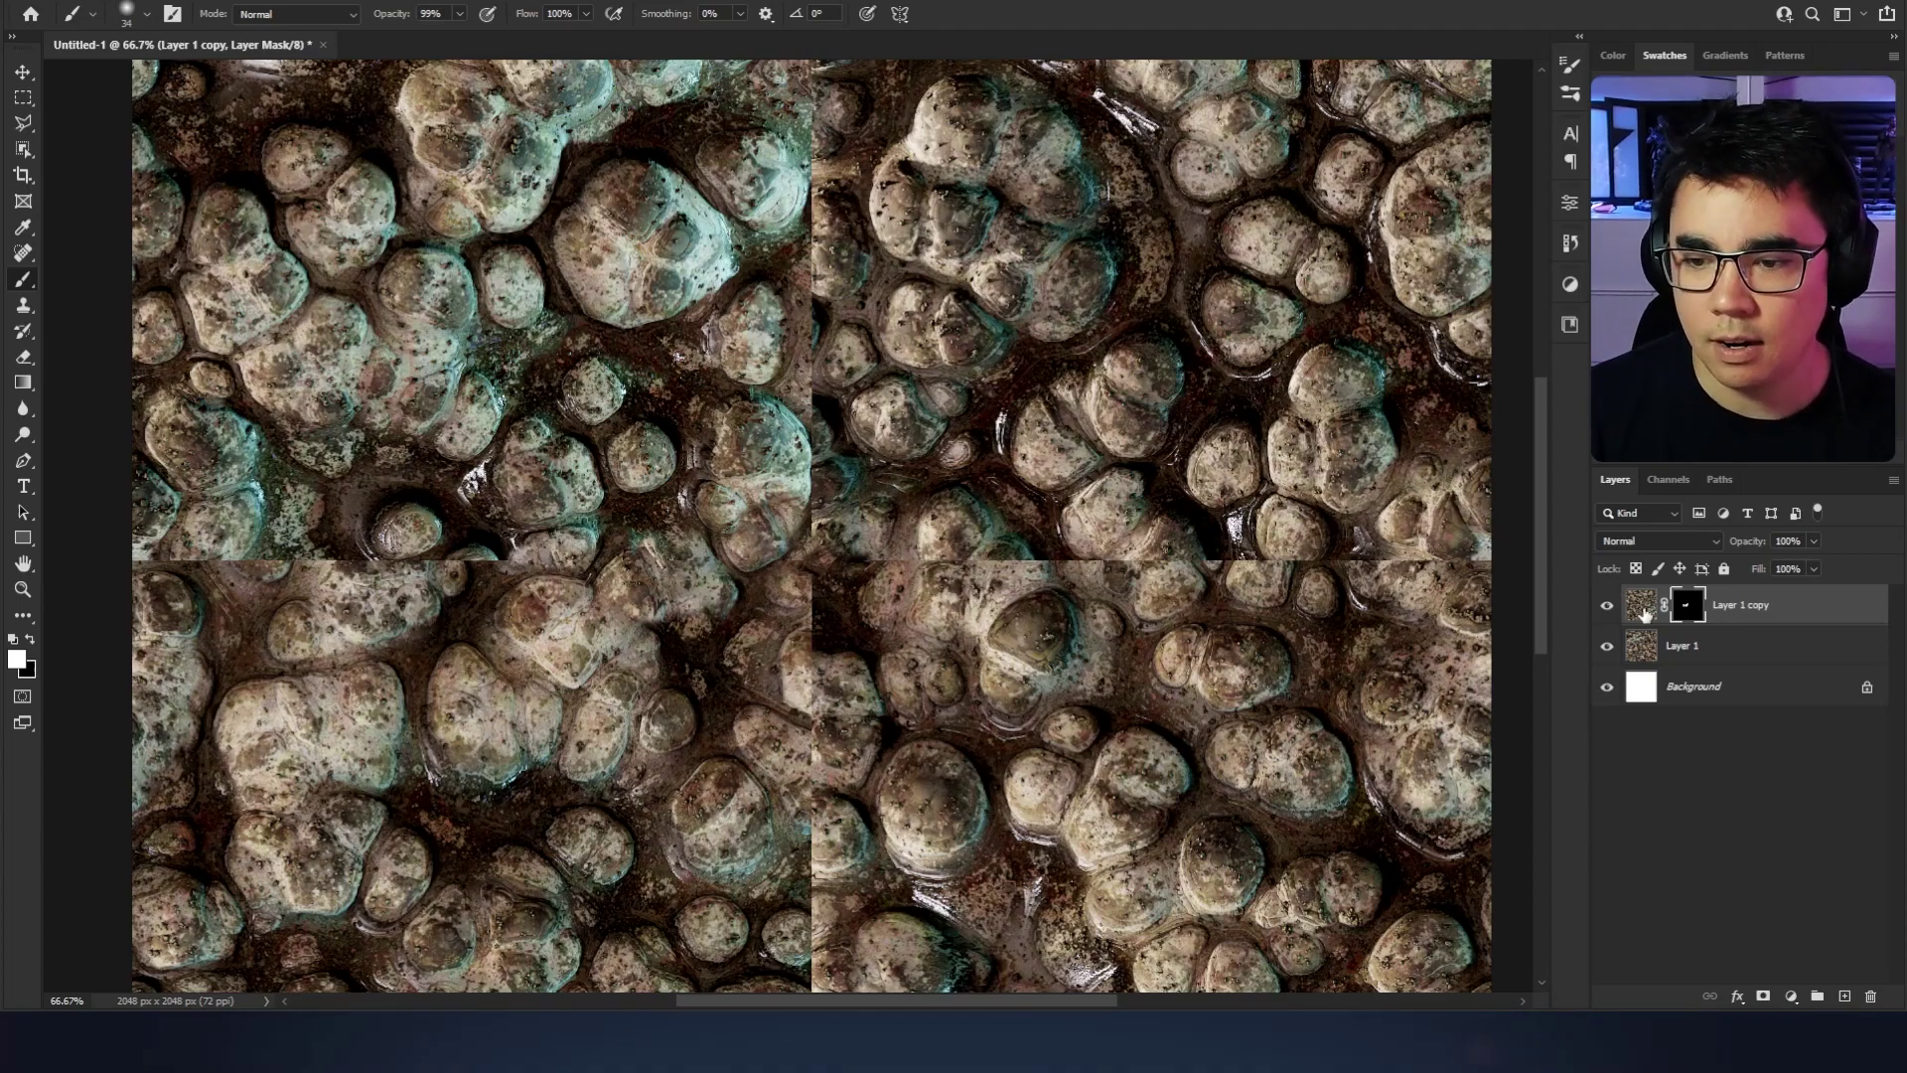
key(ctrl+e)
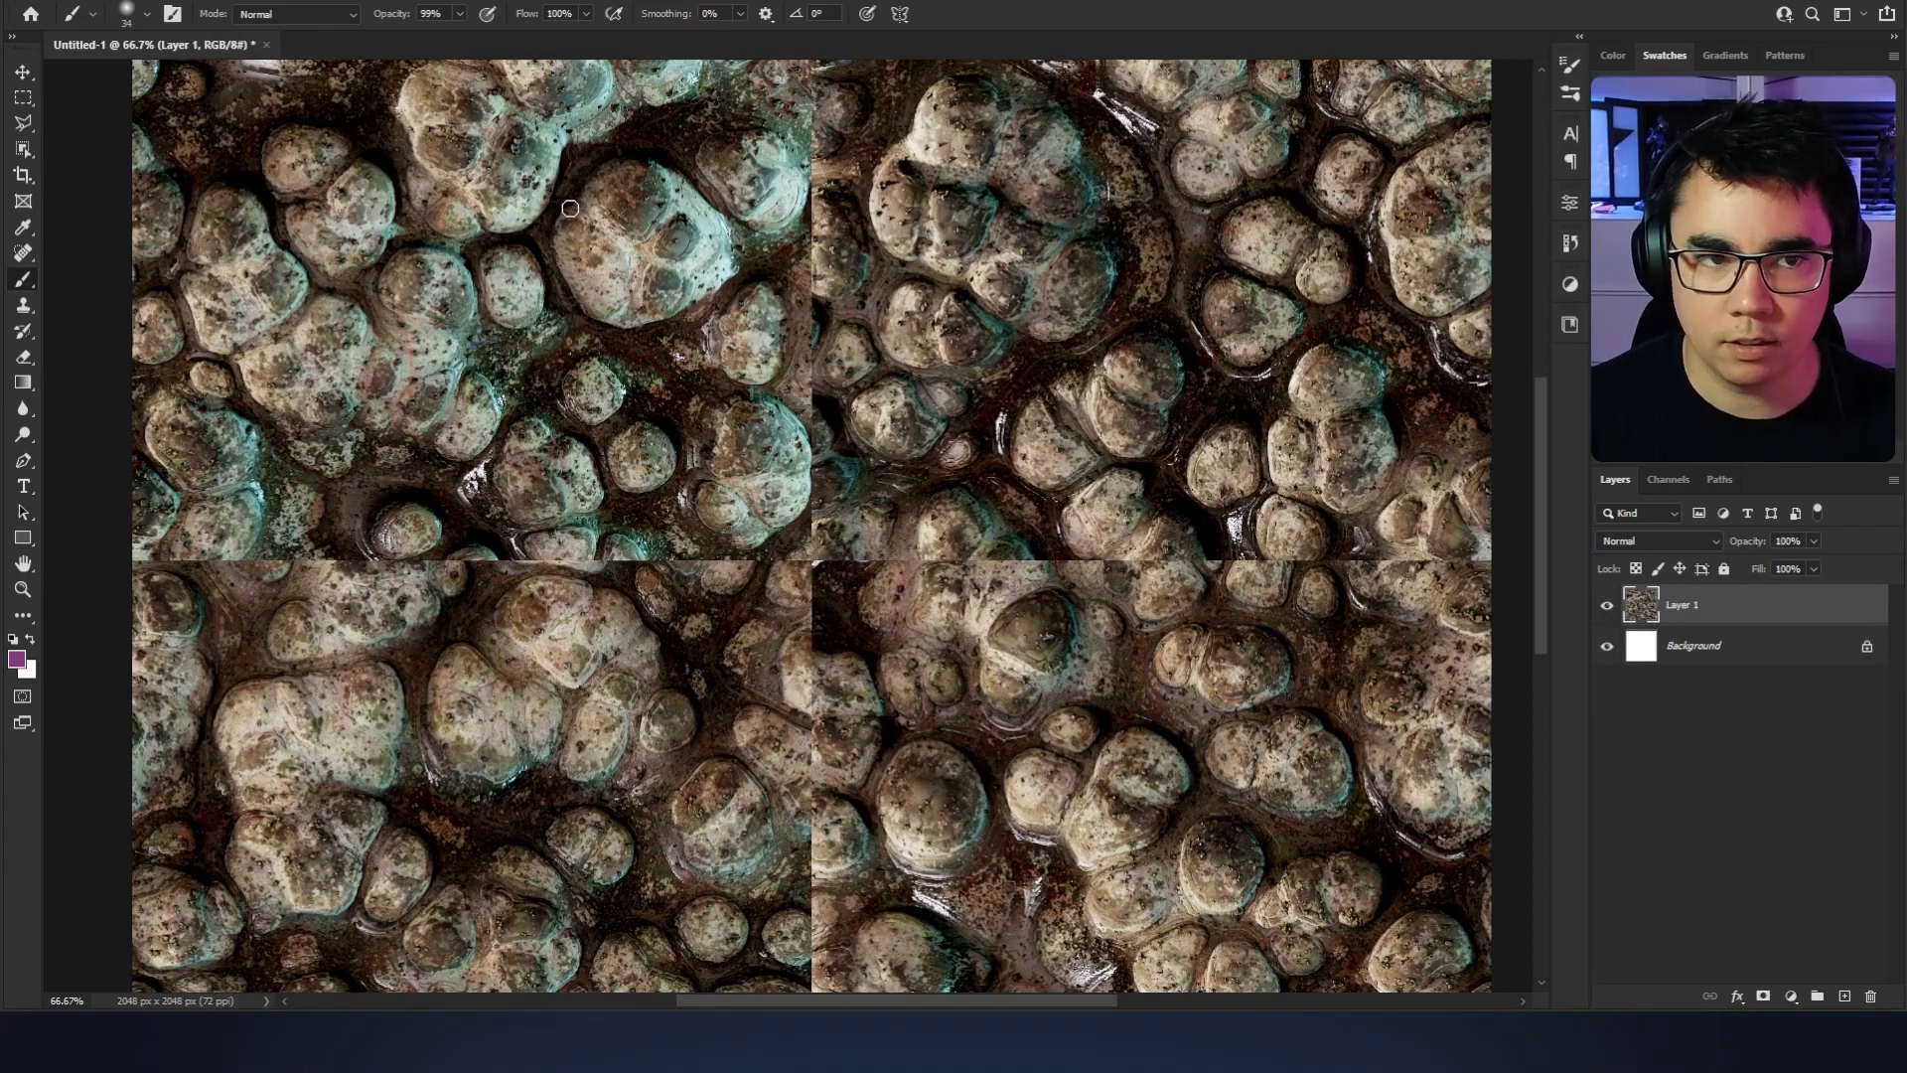
click(295, 2)
click(290, 14)
Step: Turn on Pattern Preview and view the texture repeating around the canvas at 12.5% zoom
drag(1046, 421, 1140, 465)
key(ctrl+minus)
mouse_move(1129, 301)
mouse_down()
mouse_move(1132, 336)
mouse_move(1129, 312)
mouse_up()
key(ctrl+minus)
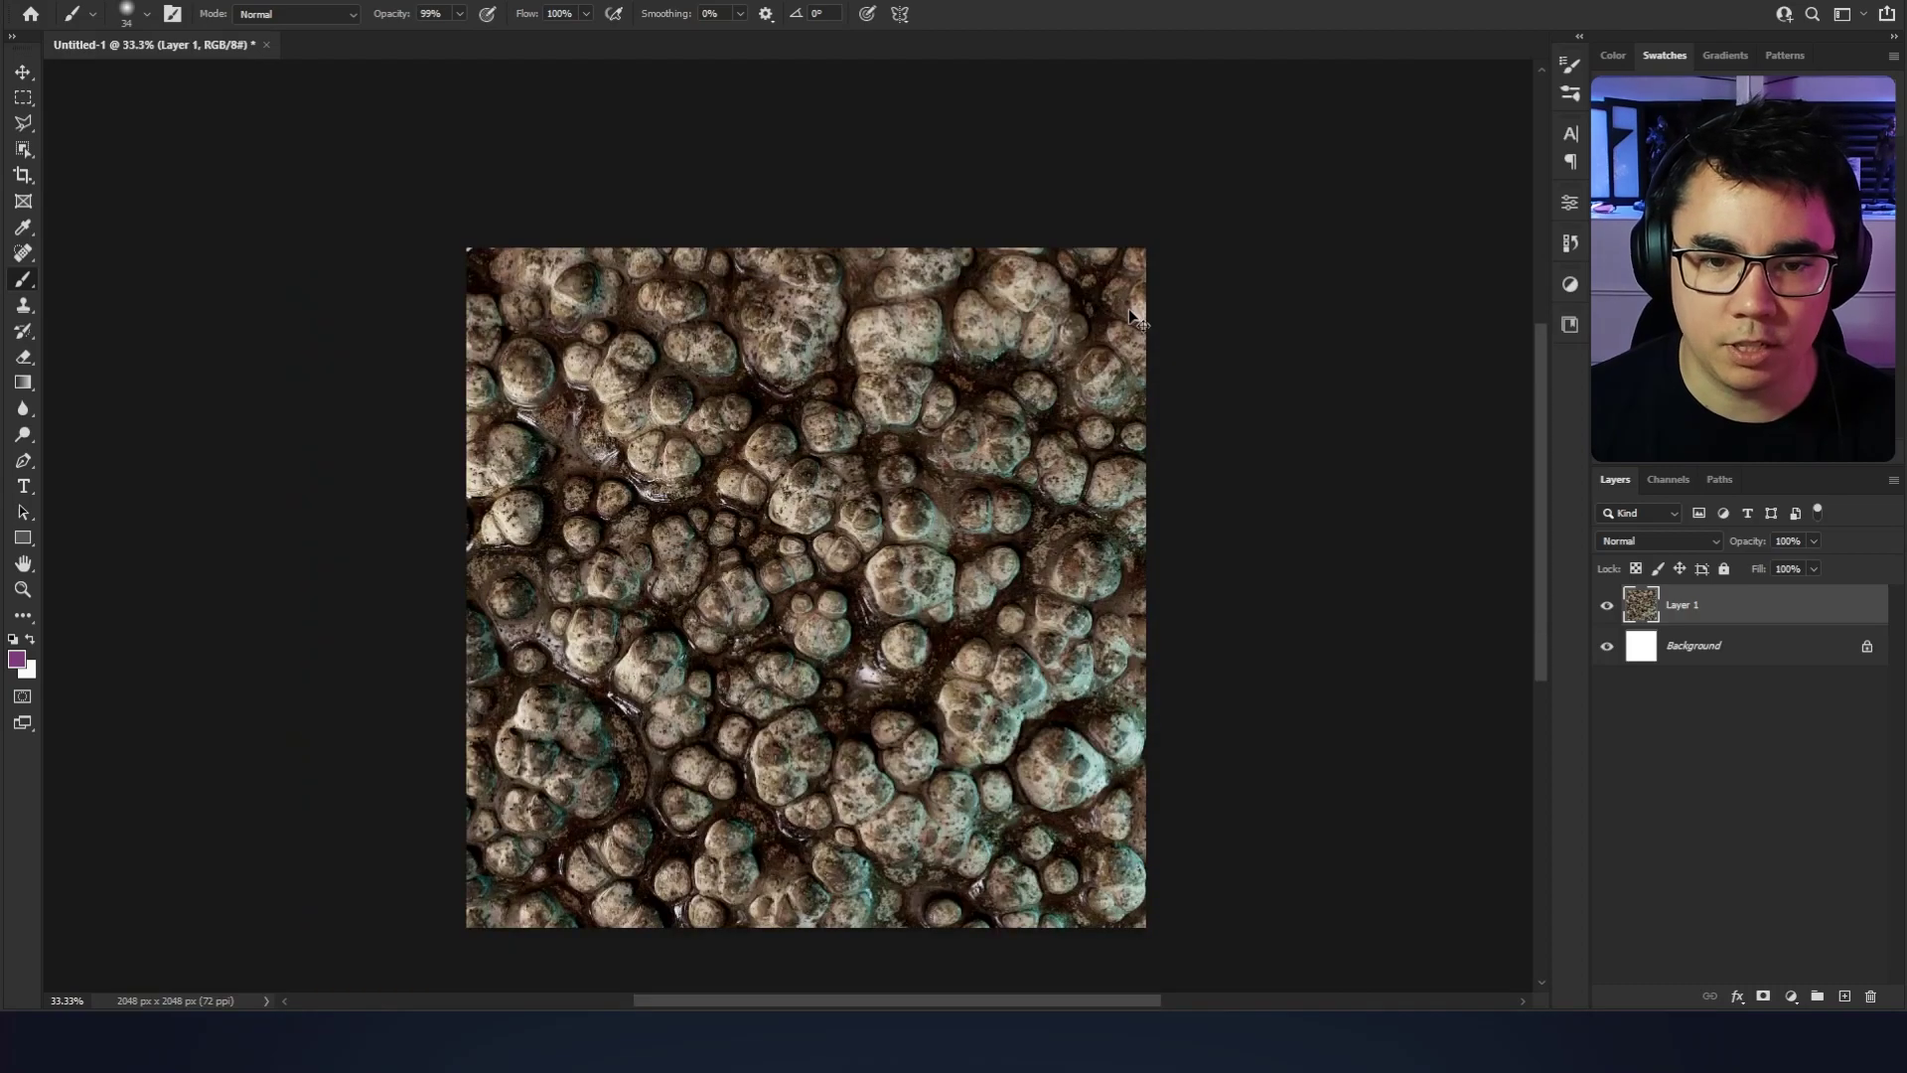
drag(1133, 453, 1135, 420)
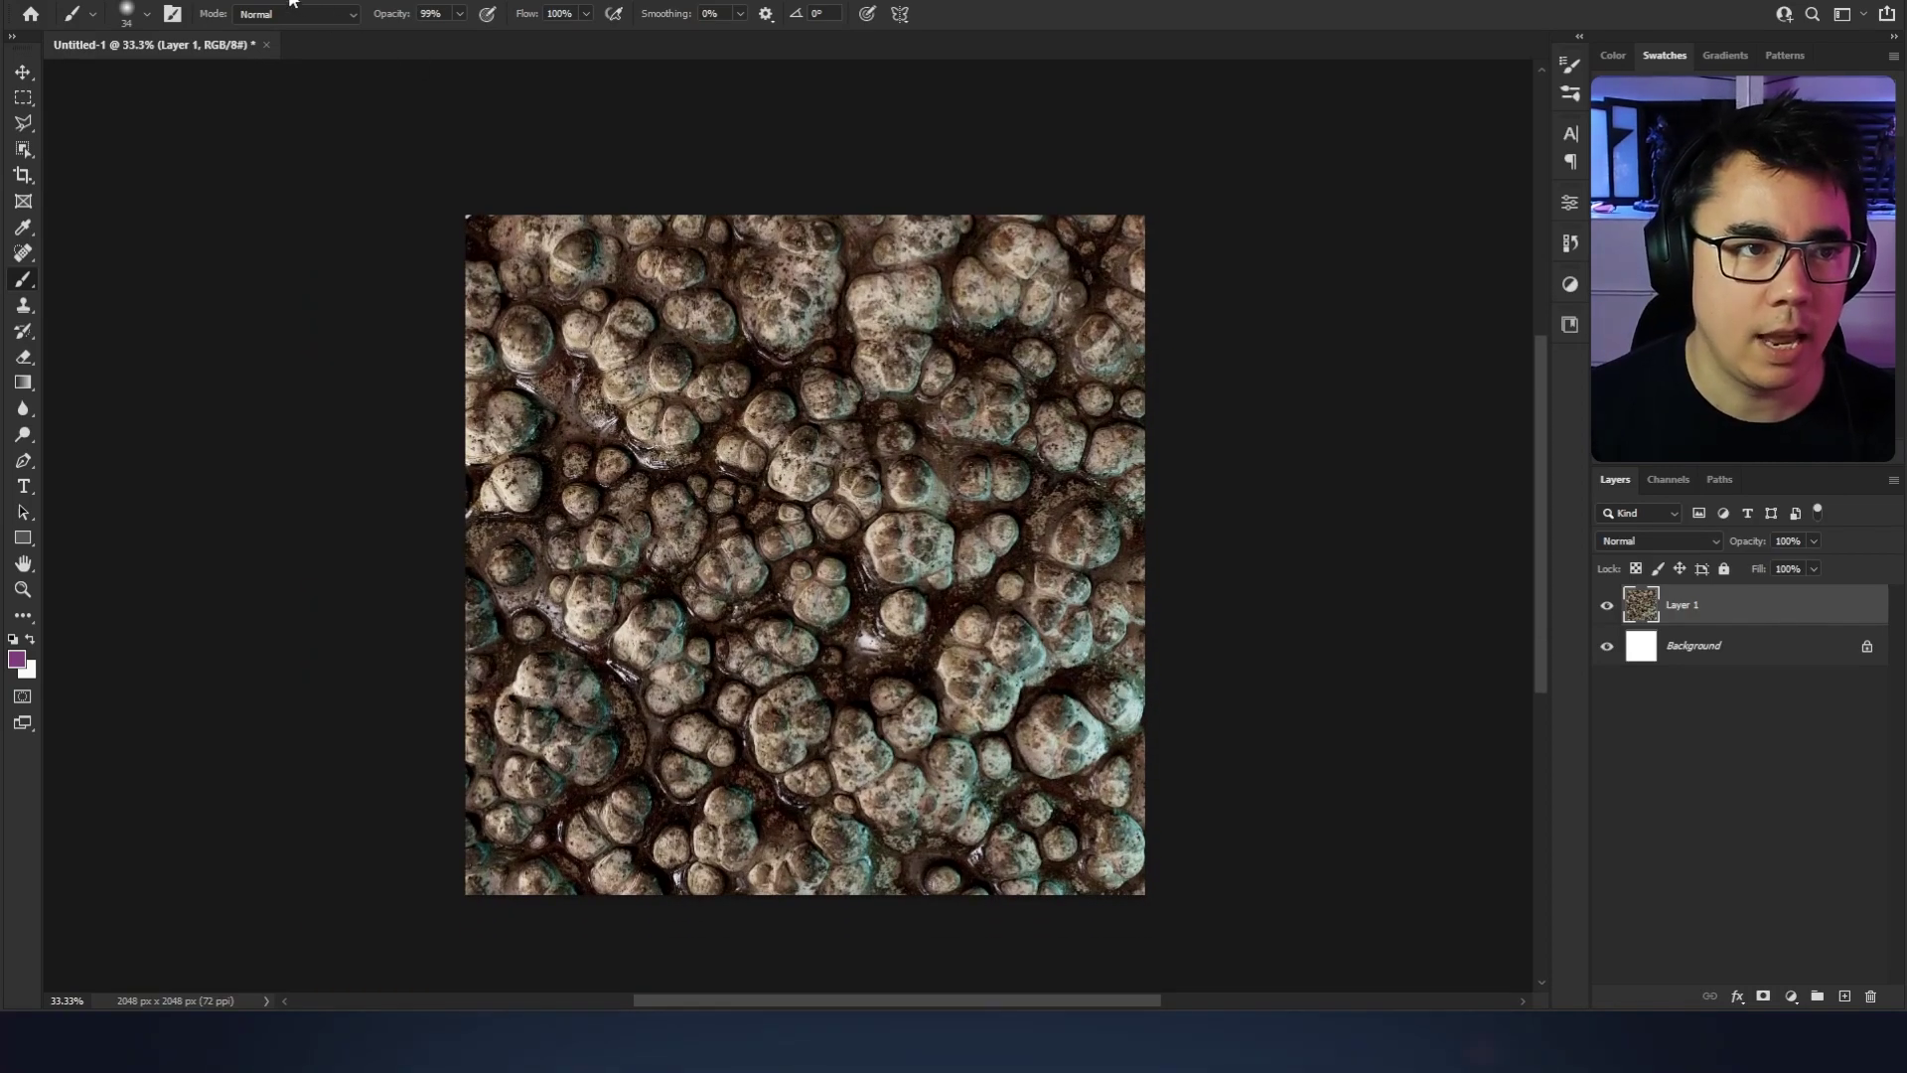
click(338, 0)
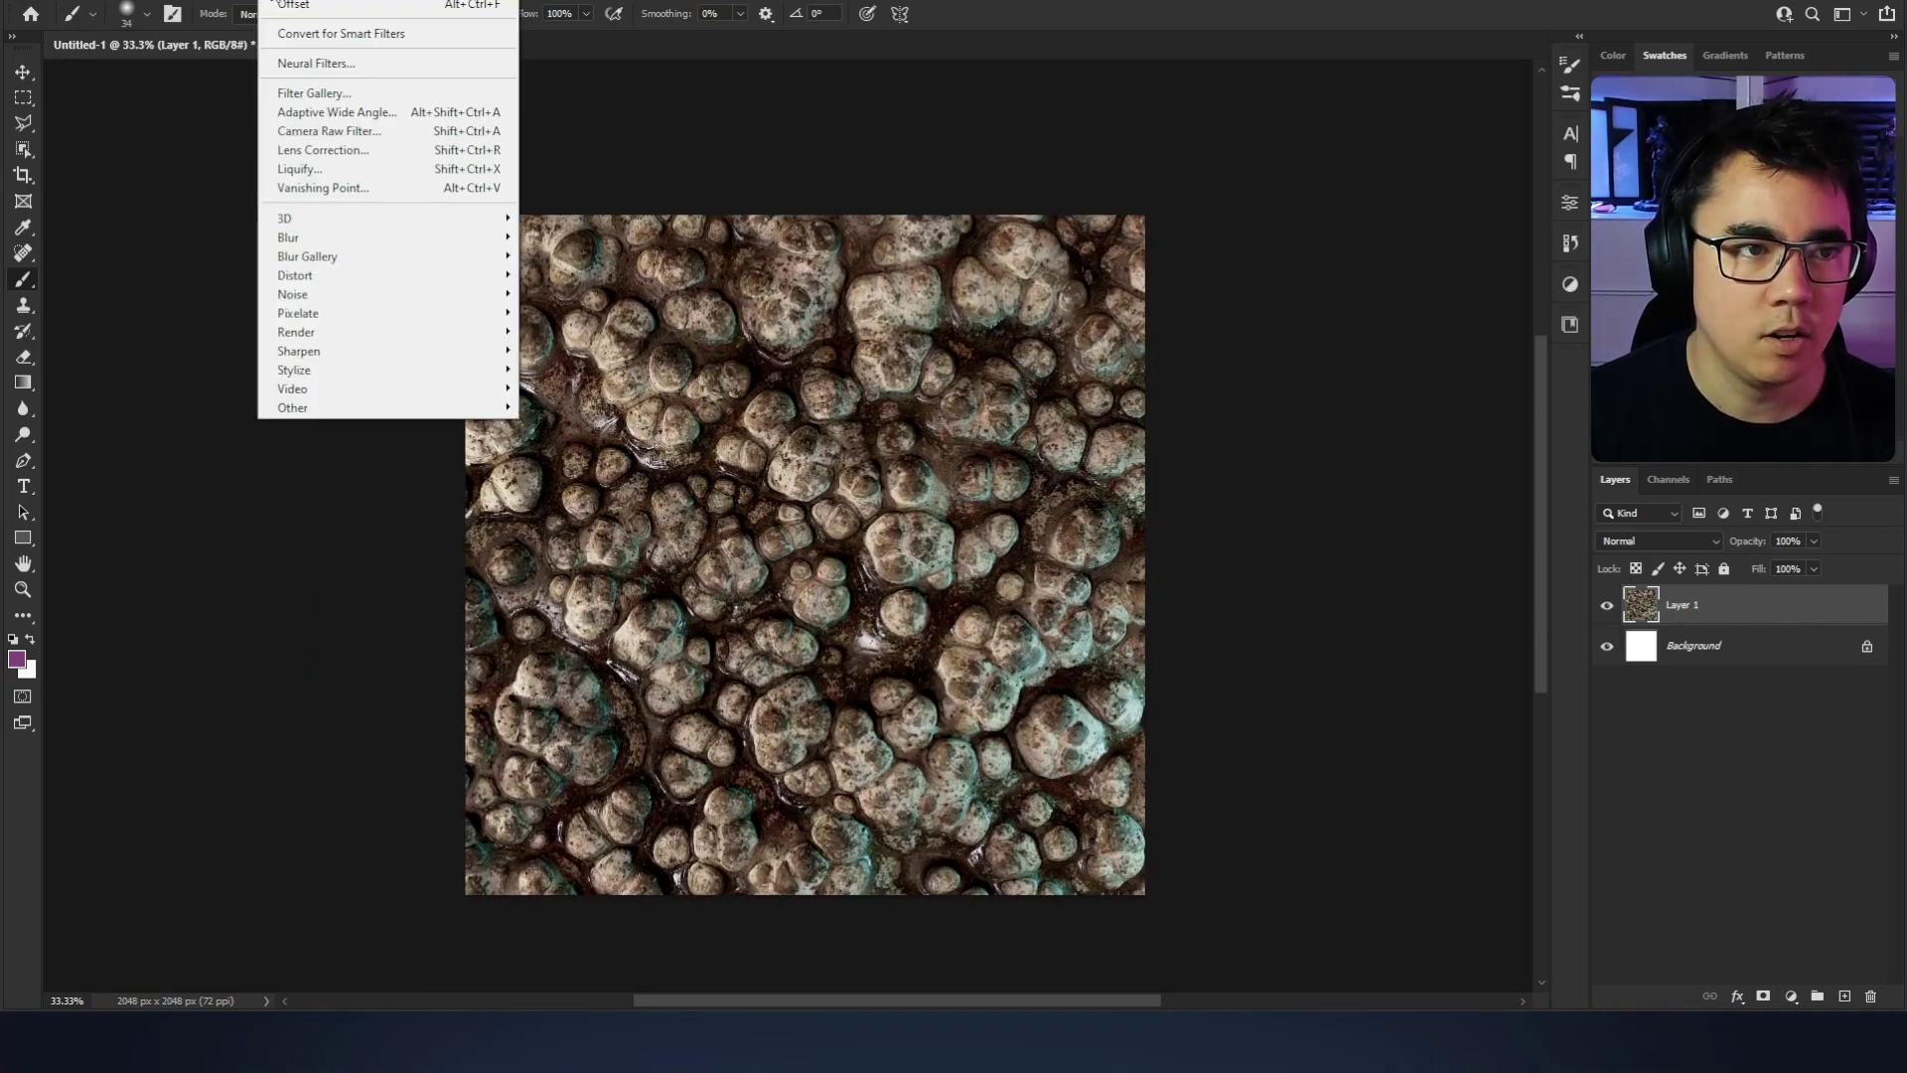
mouse_move(342, 0)
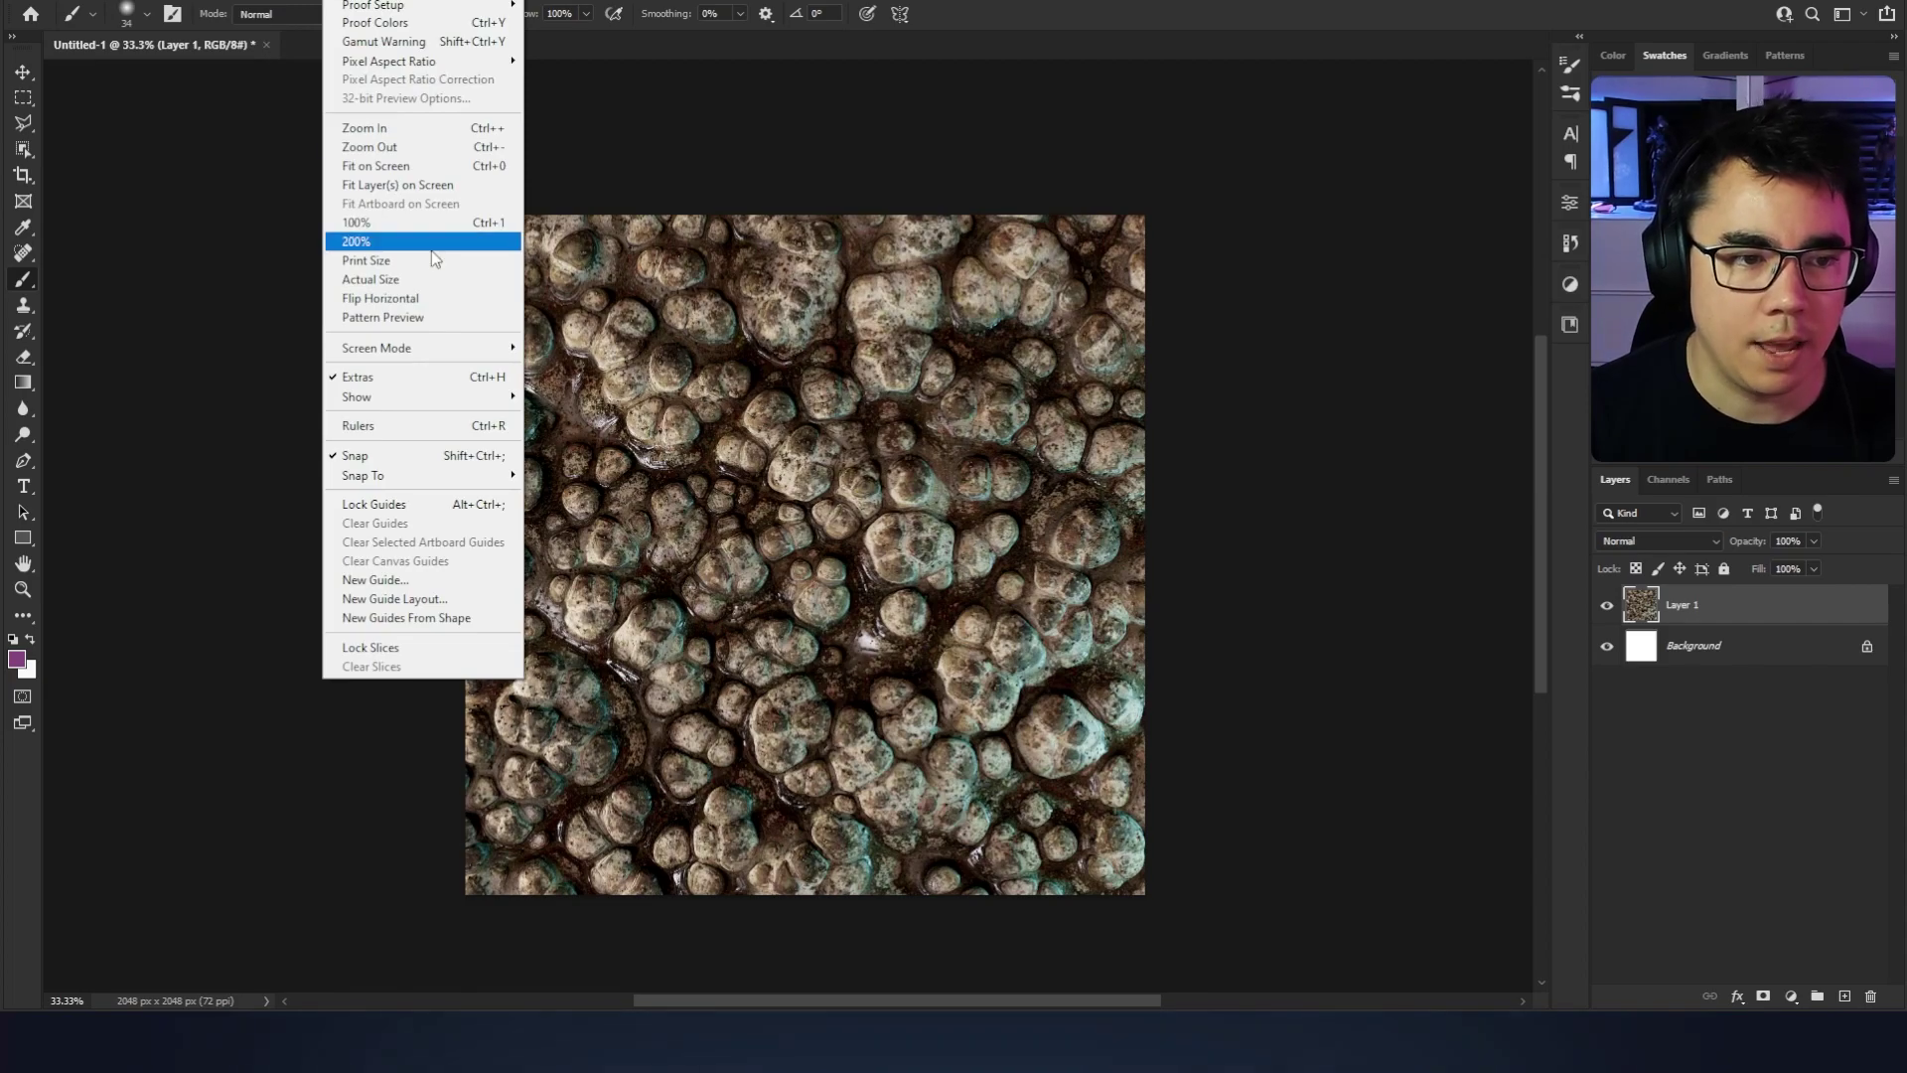
click(444, 320)
scroll(860, 412, down, 3)
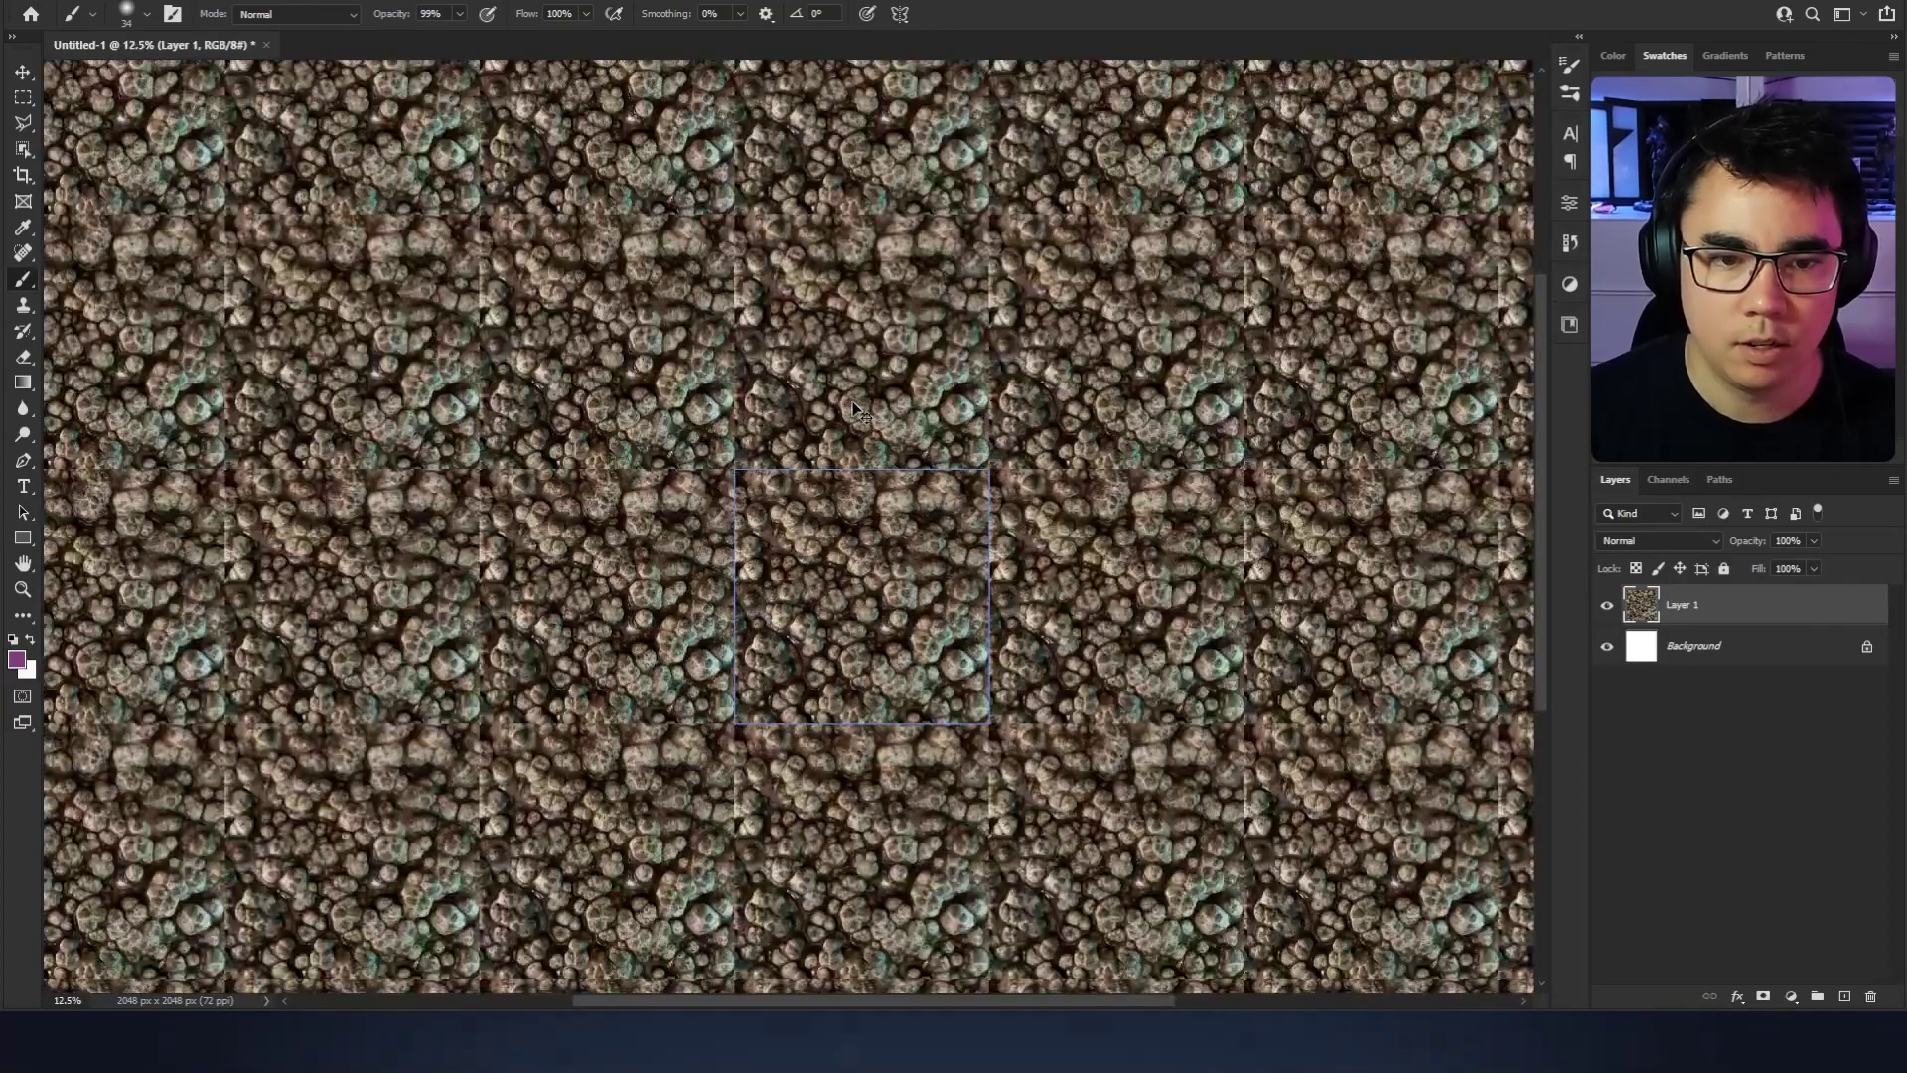
Step: Examine the seams between the repeating rock tiles at zoom levels between 25% and 66.7%
drag(1138, 553, 1013, 557)
key(ctrl+plus)
drag(908, 615, 910, 590)
scroll(909, 590, up, 1)
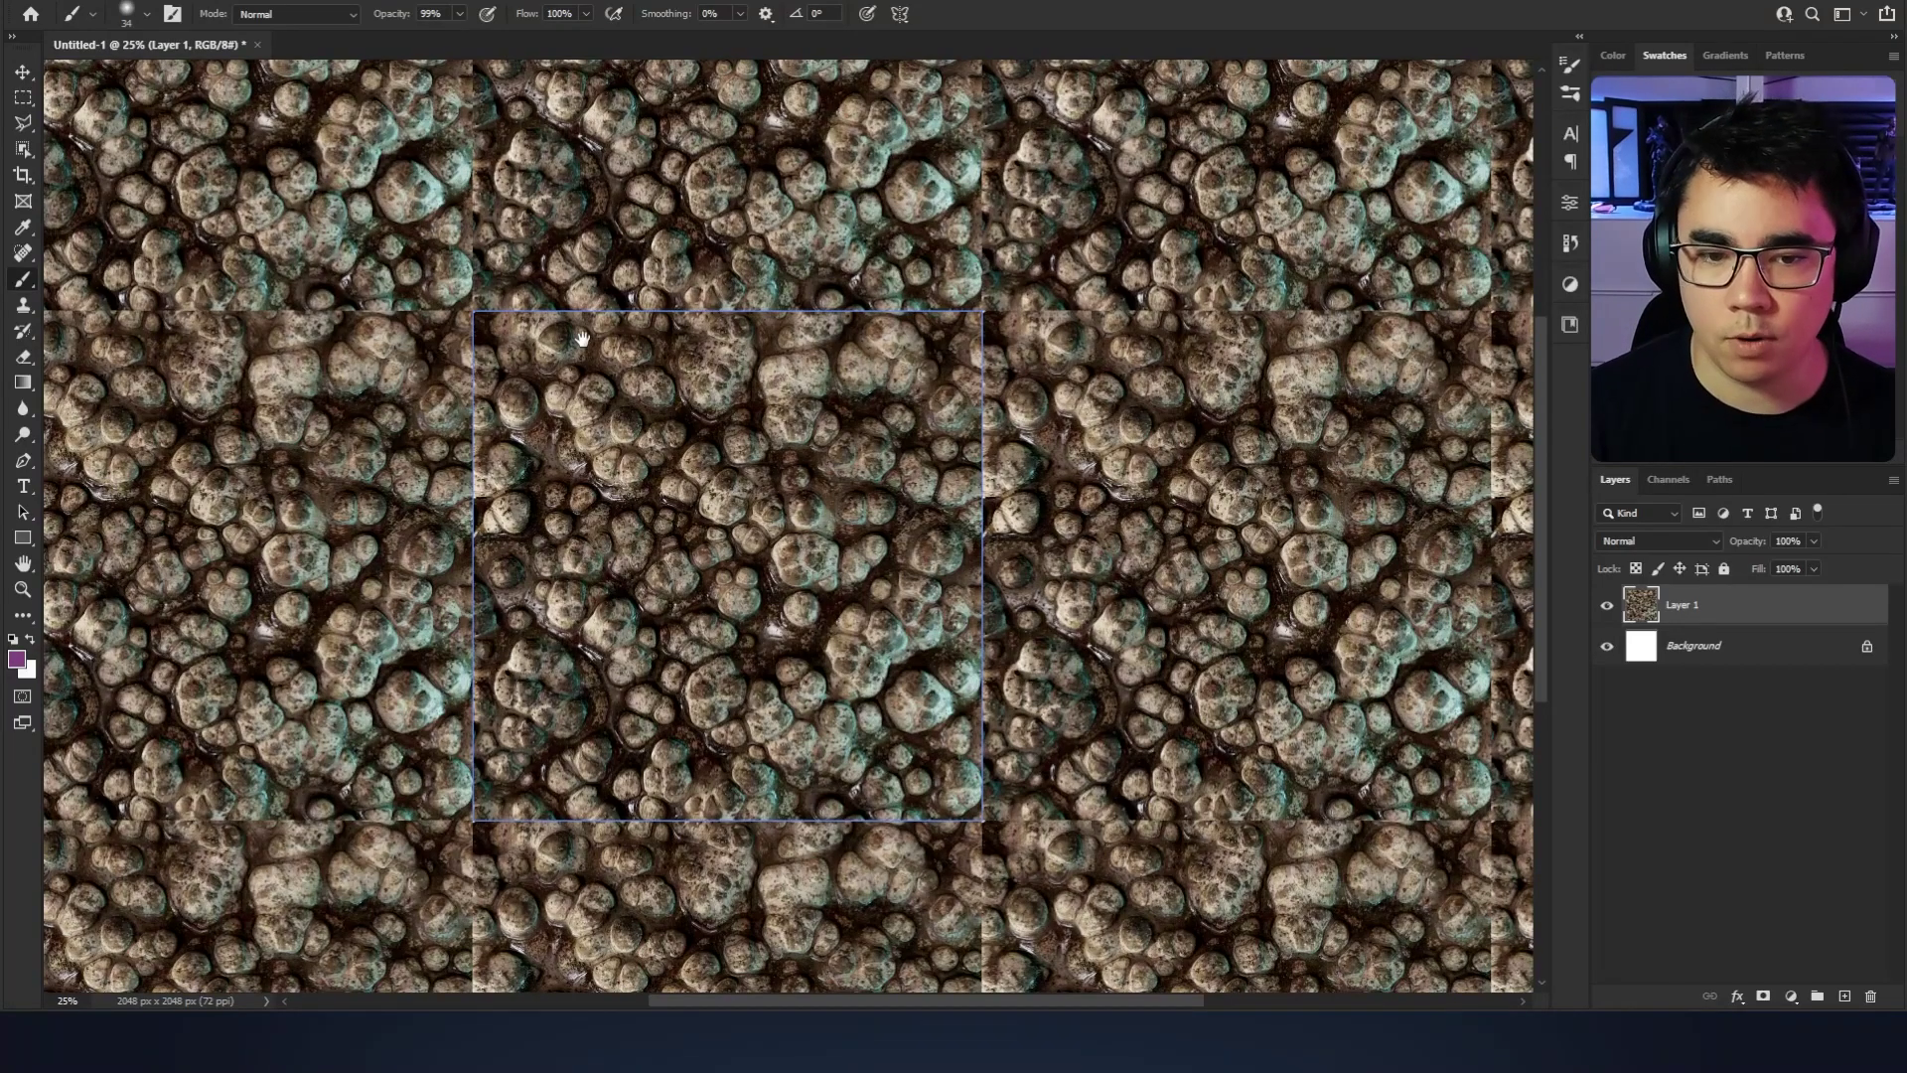
scroll(822, 541, down, 1)
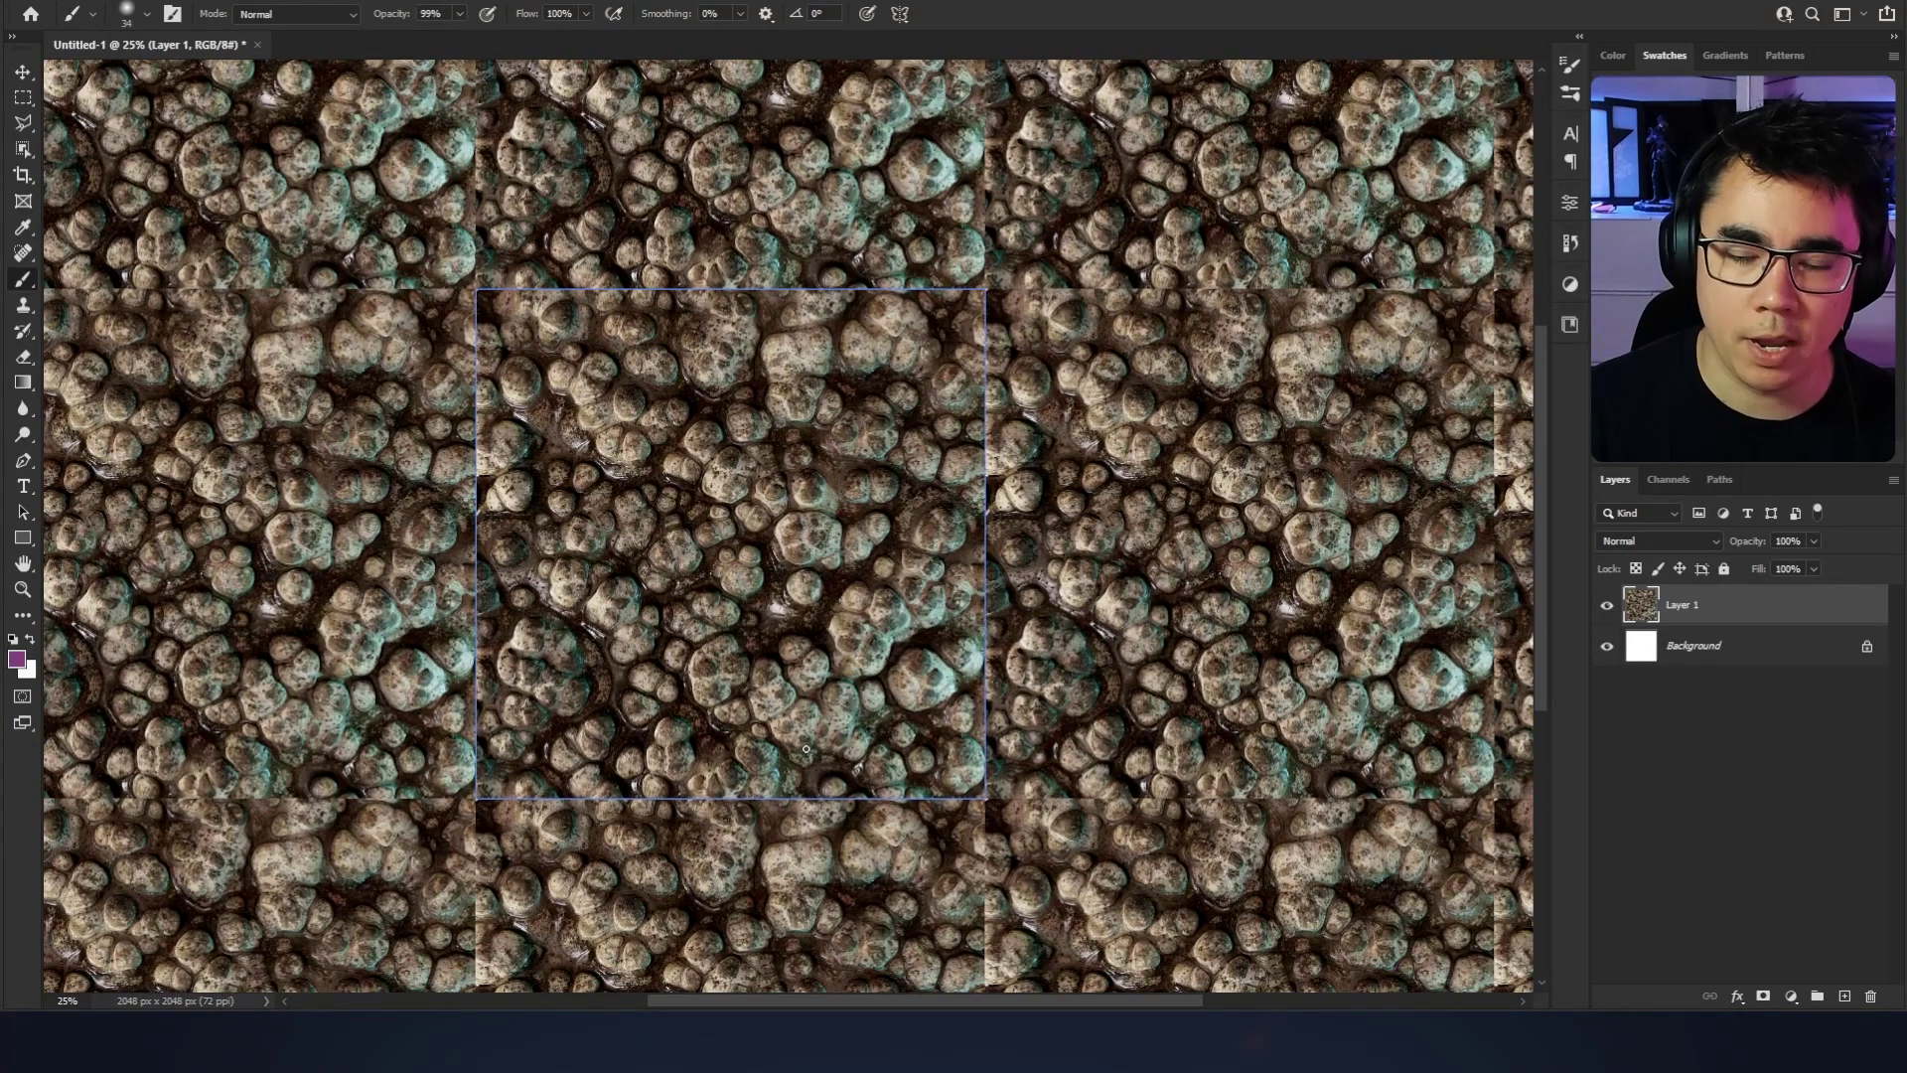
scroll(794, 735, up, 2)
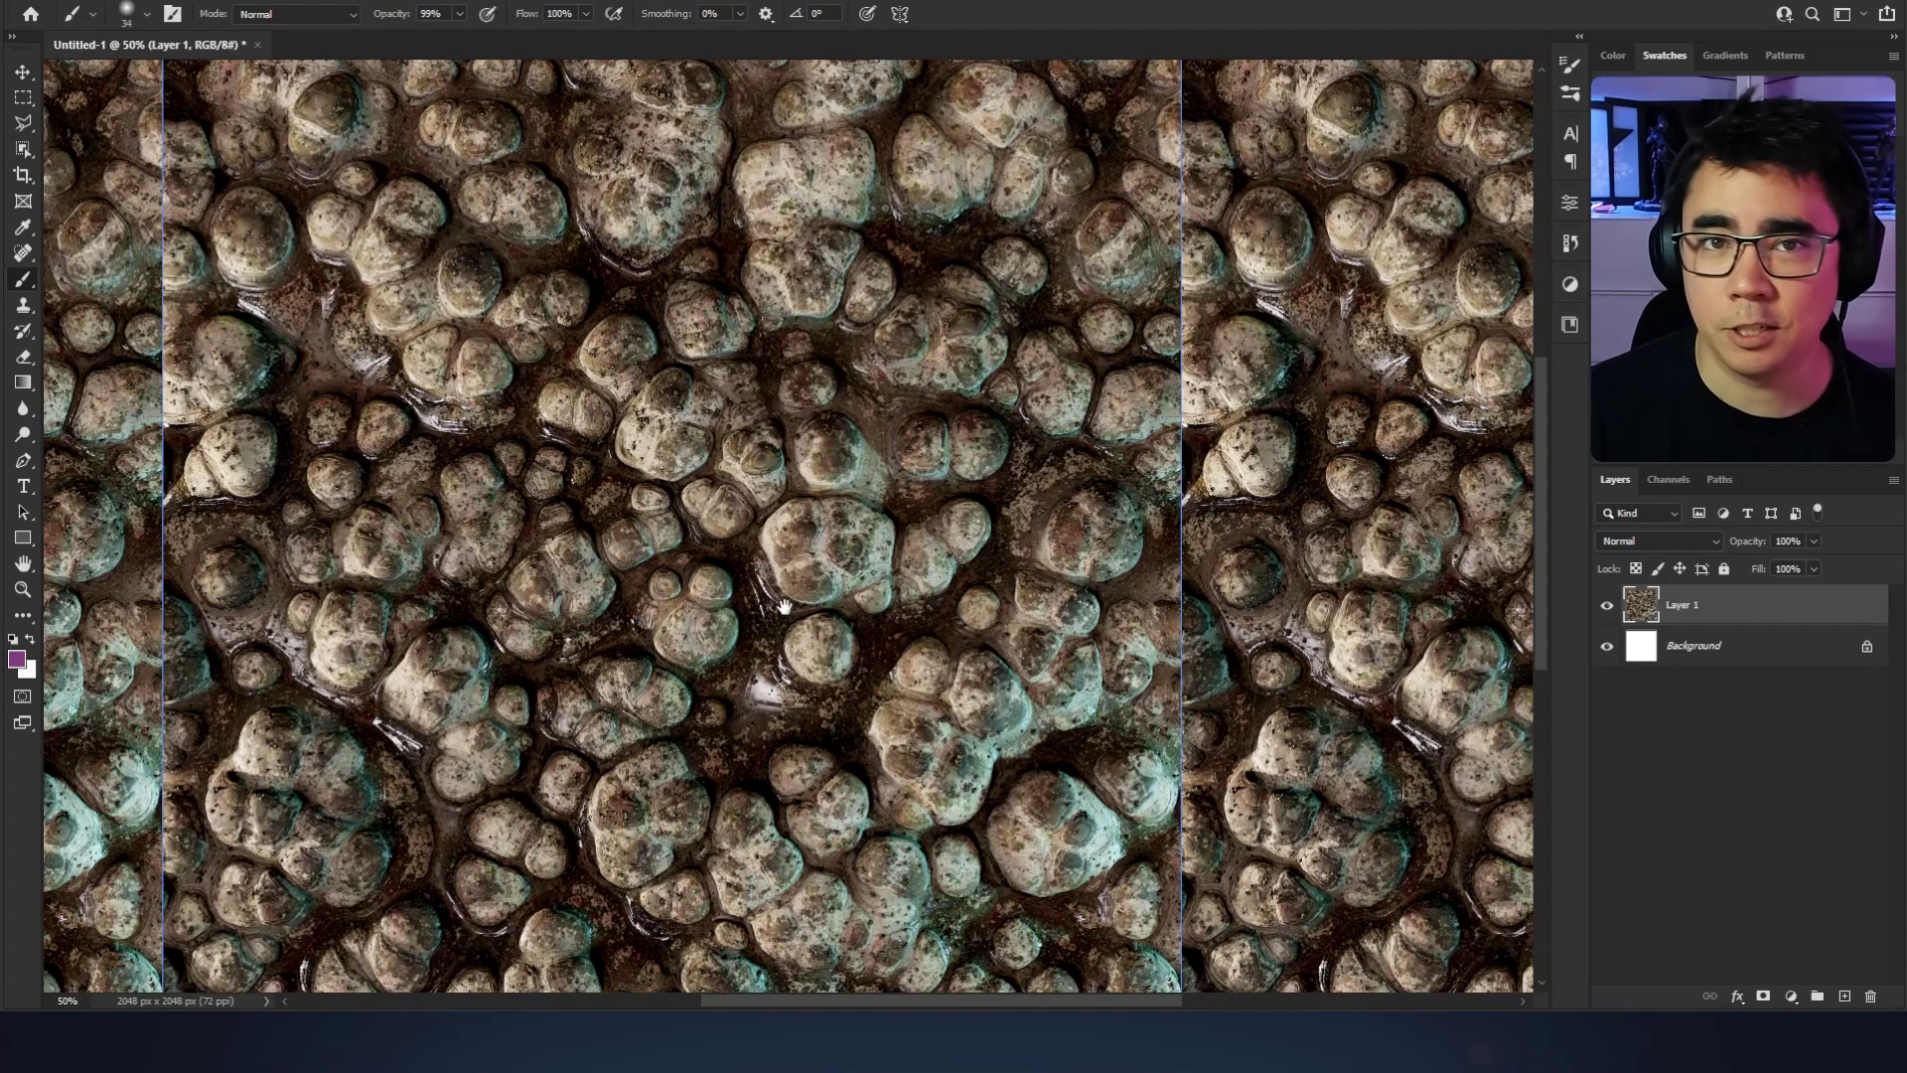
scroll(785, 606, down, 1)
scroll(962, 496, down, 4)
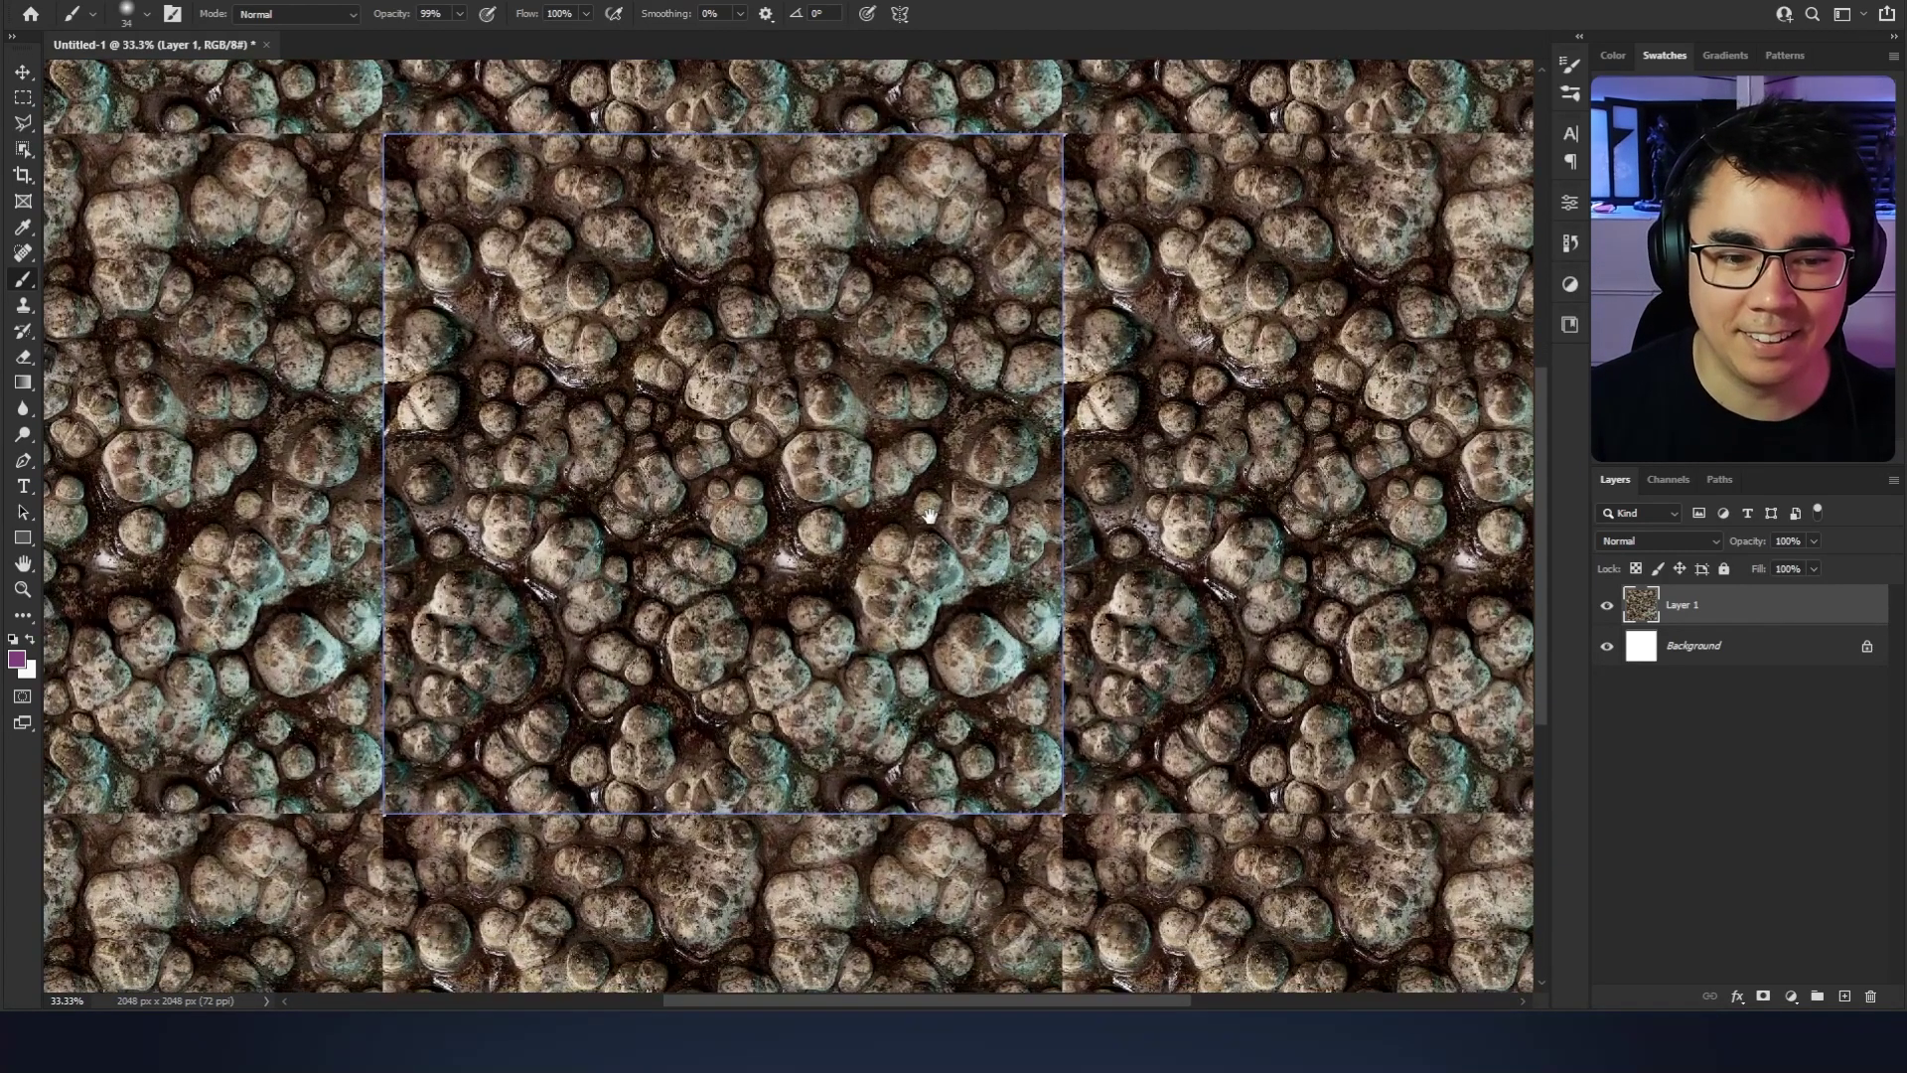
scroll(961, 496, up, 2)
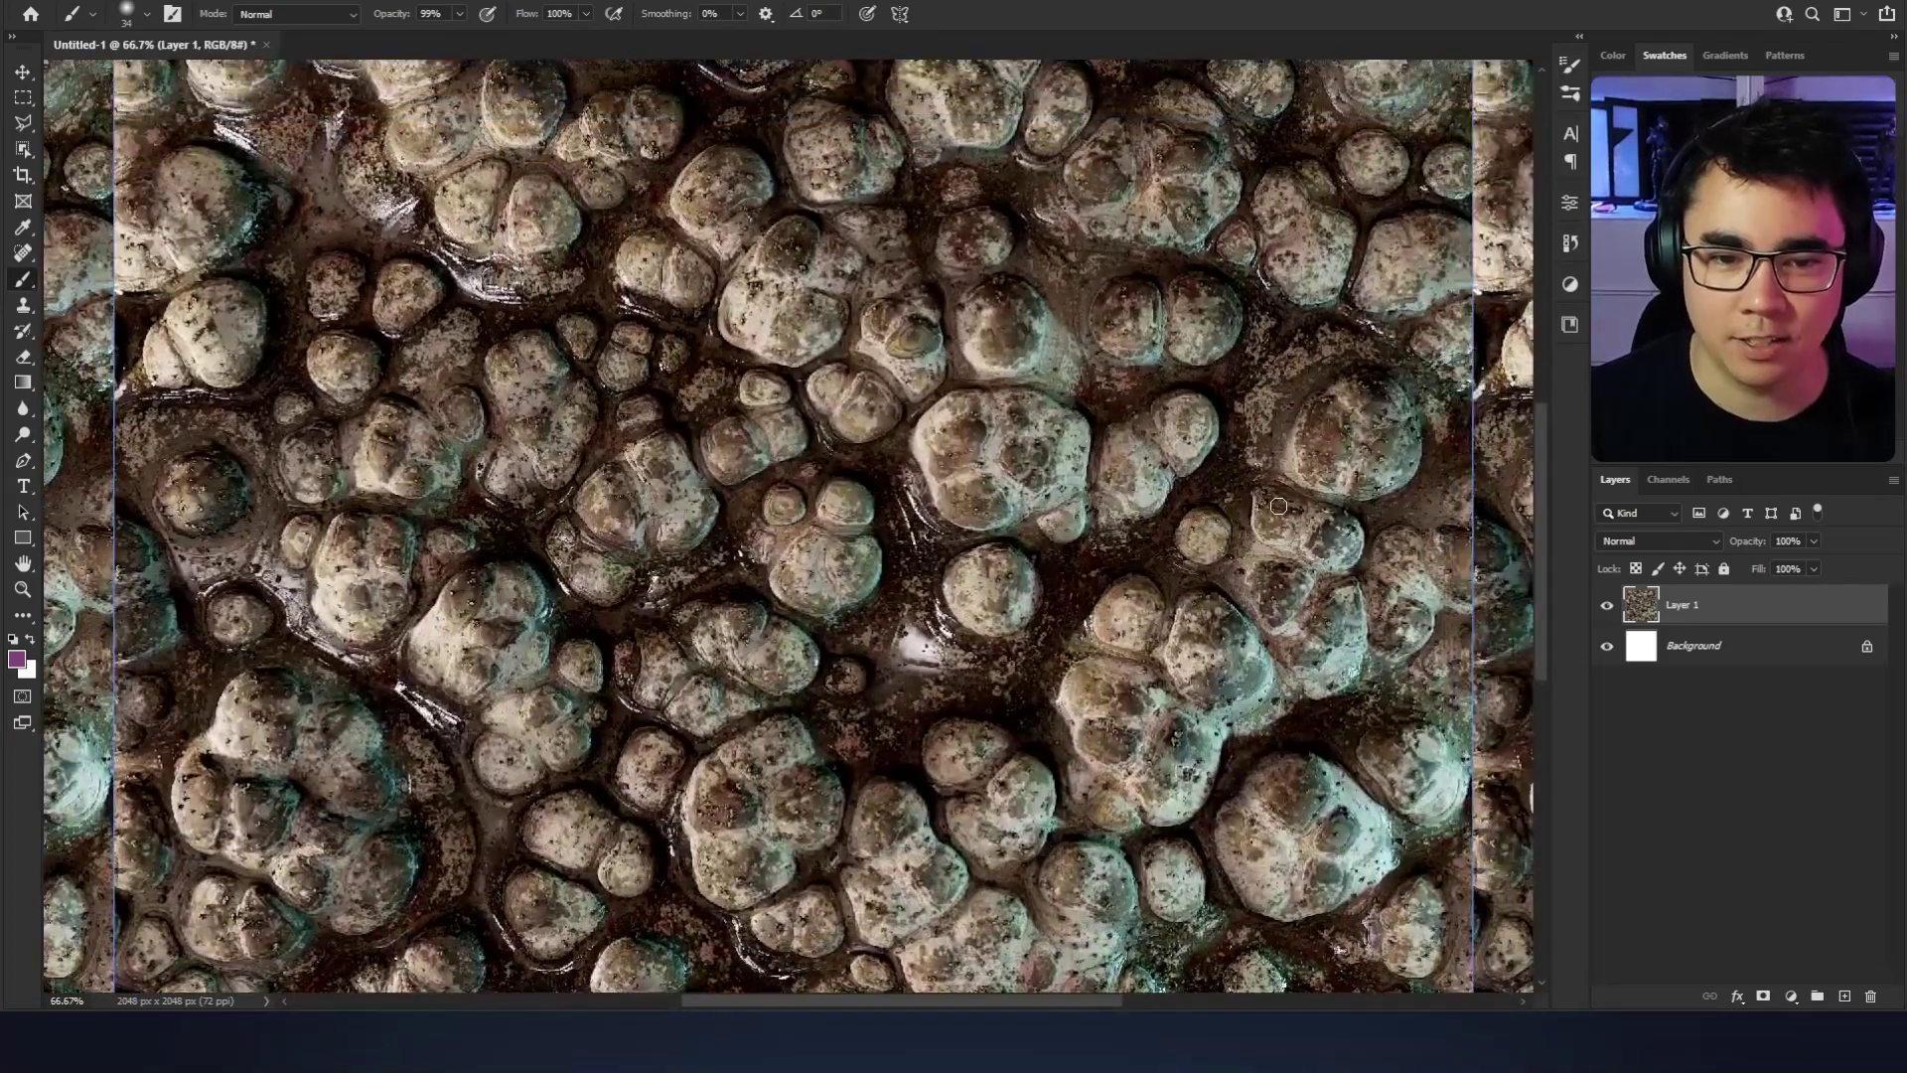
key(ctrl+minus)
key(ctrl+minus)
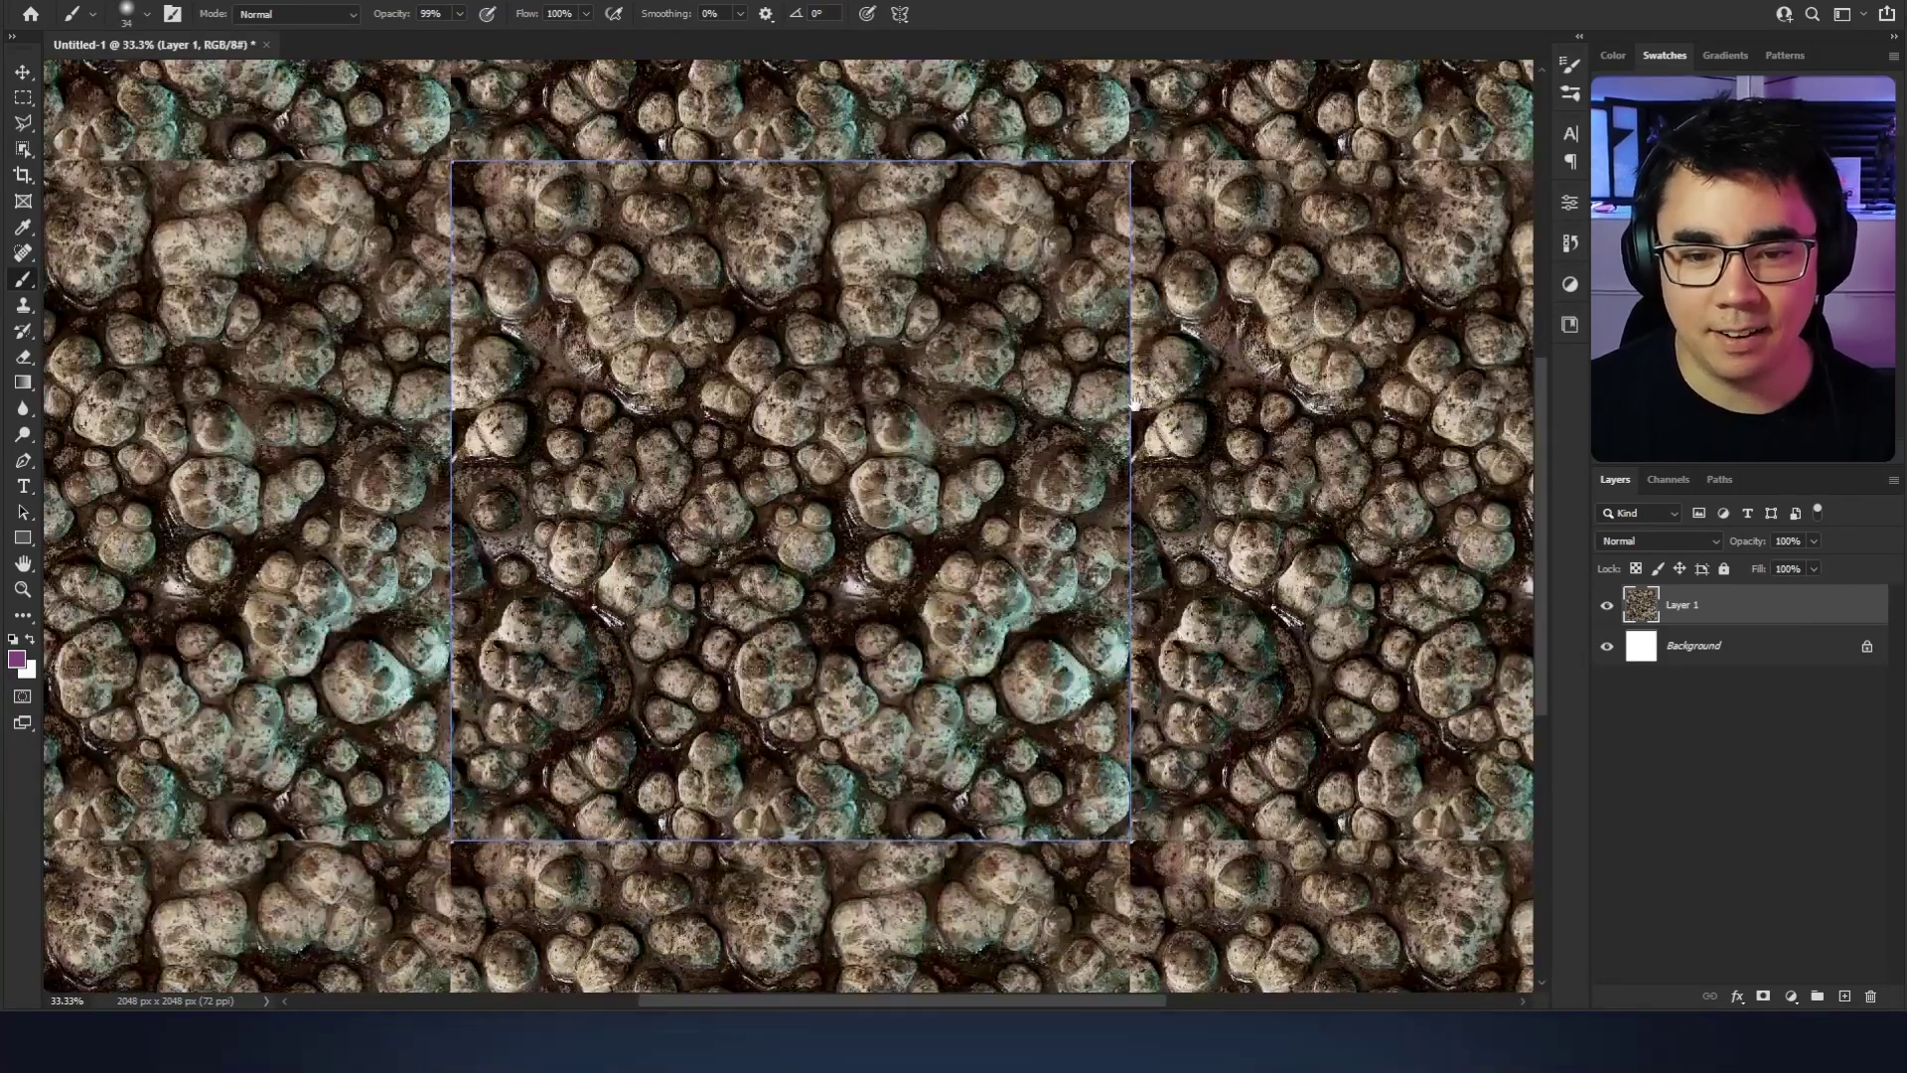
drag(1267, 539, 1120, 434)
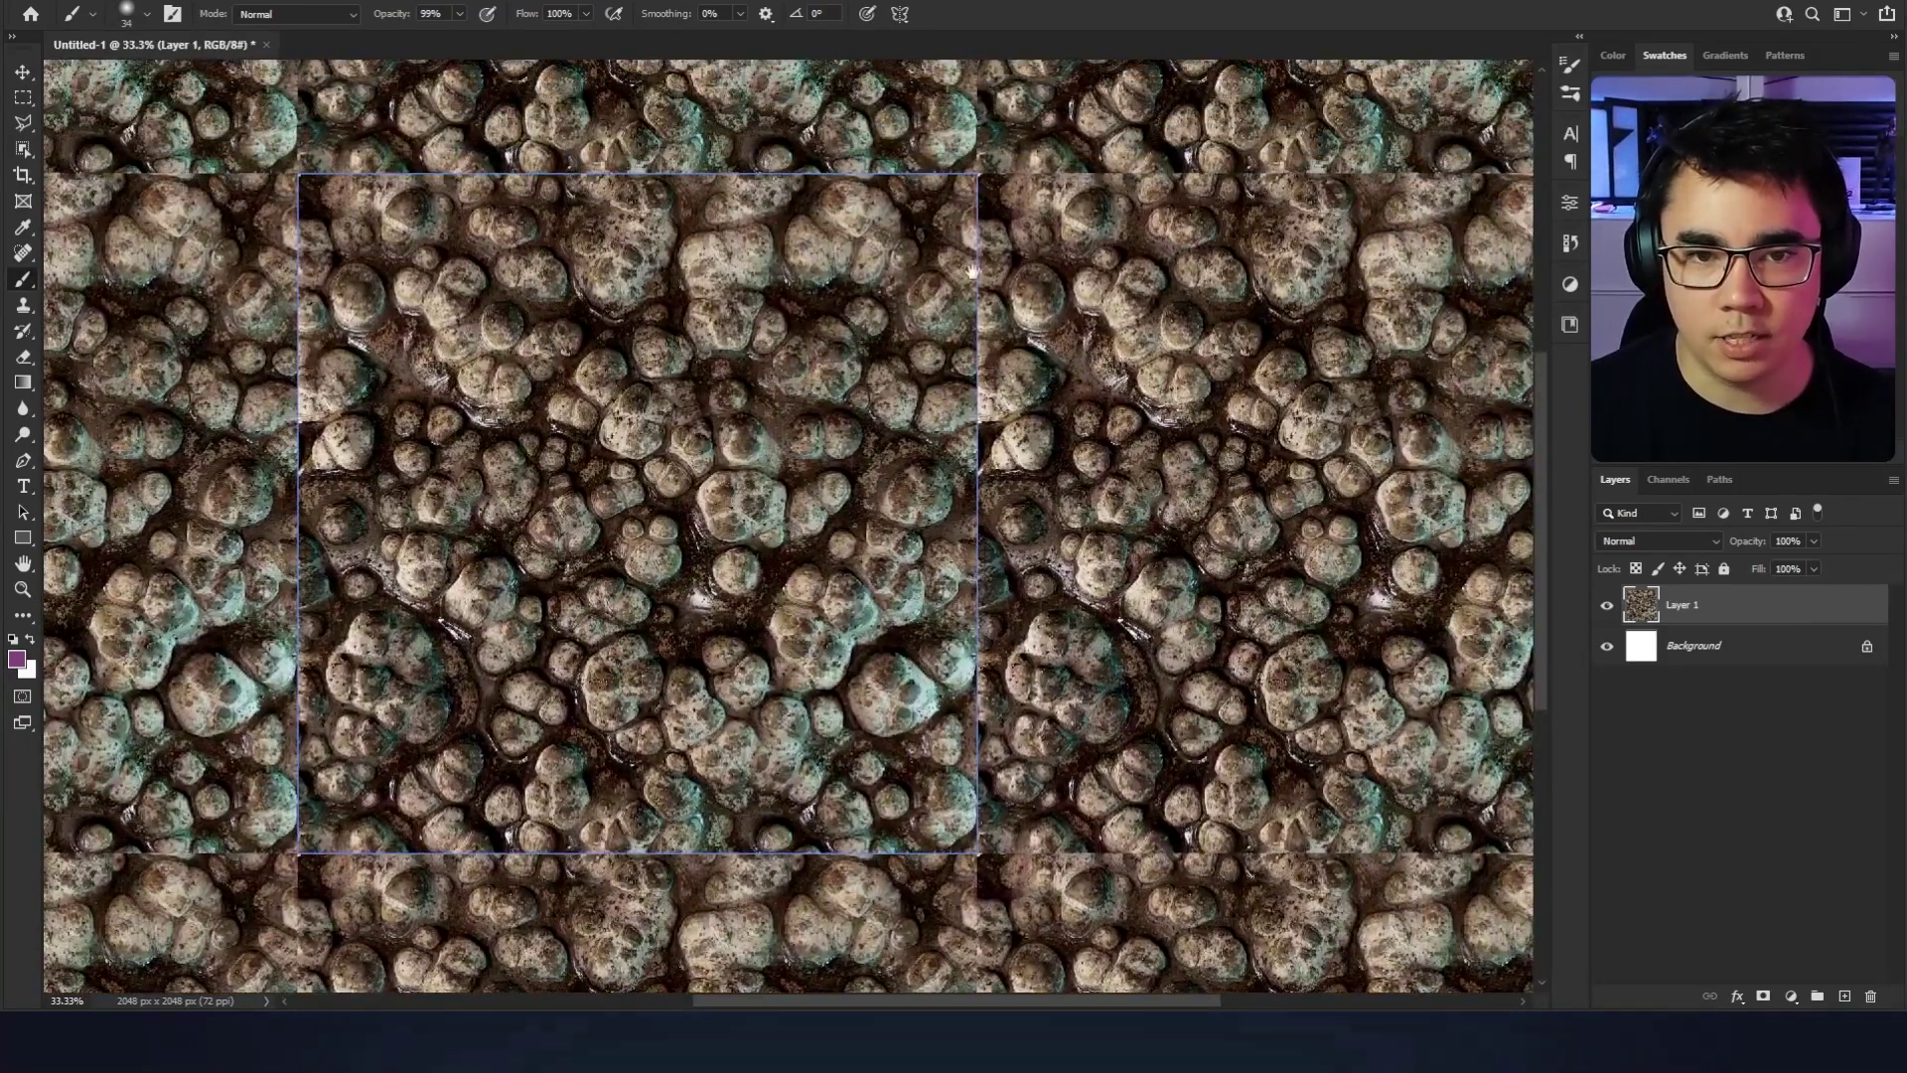
scroll(1033, 387, up, 1)
drag(1037, 390, 1124, 625)
drag(1113, 149, 1027, 556)
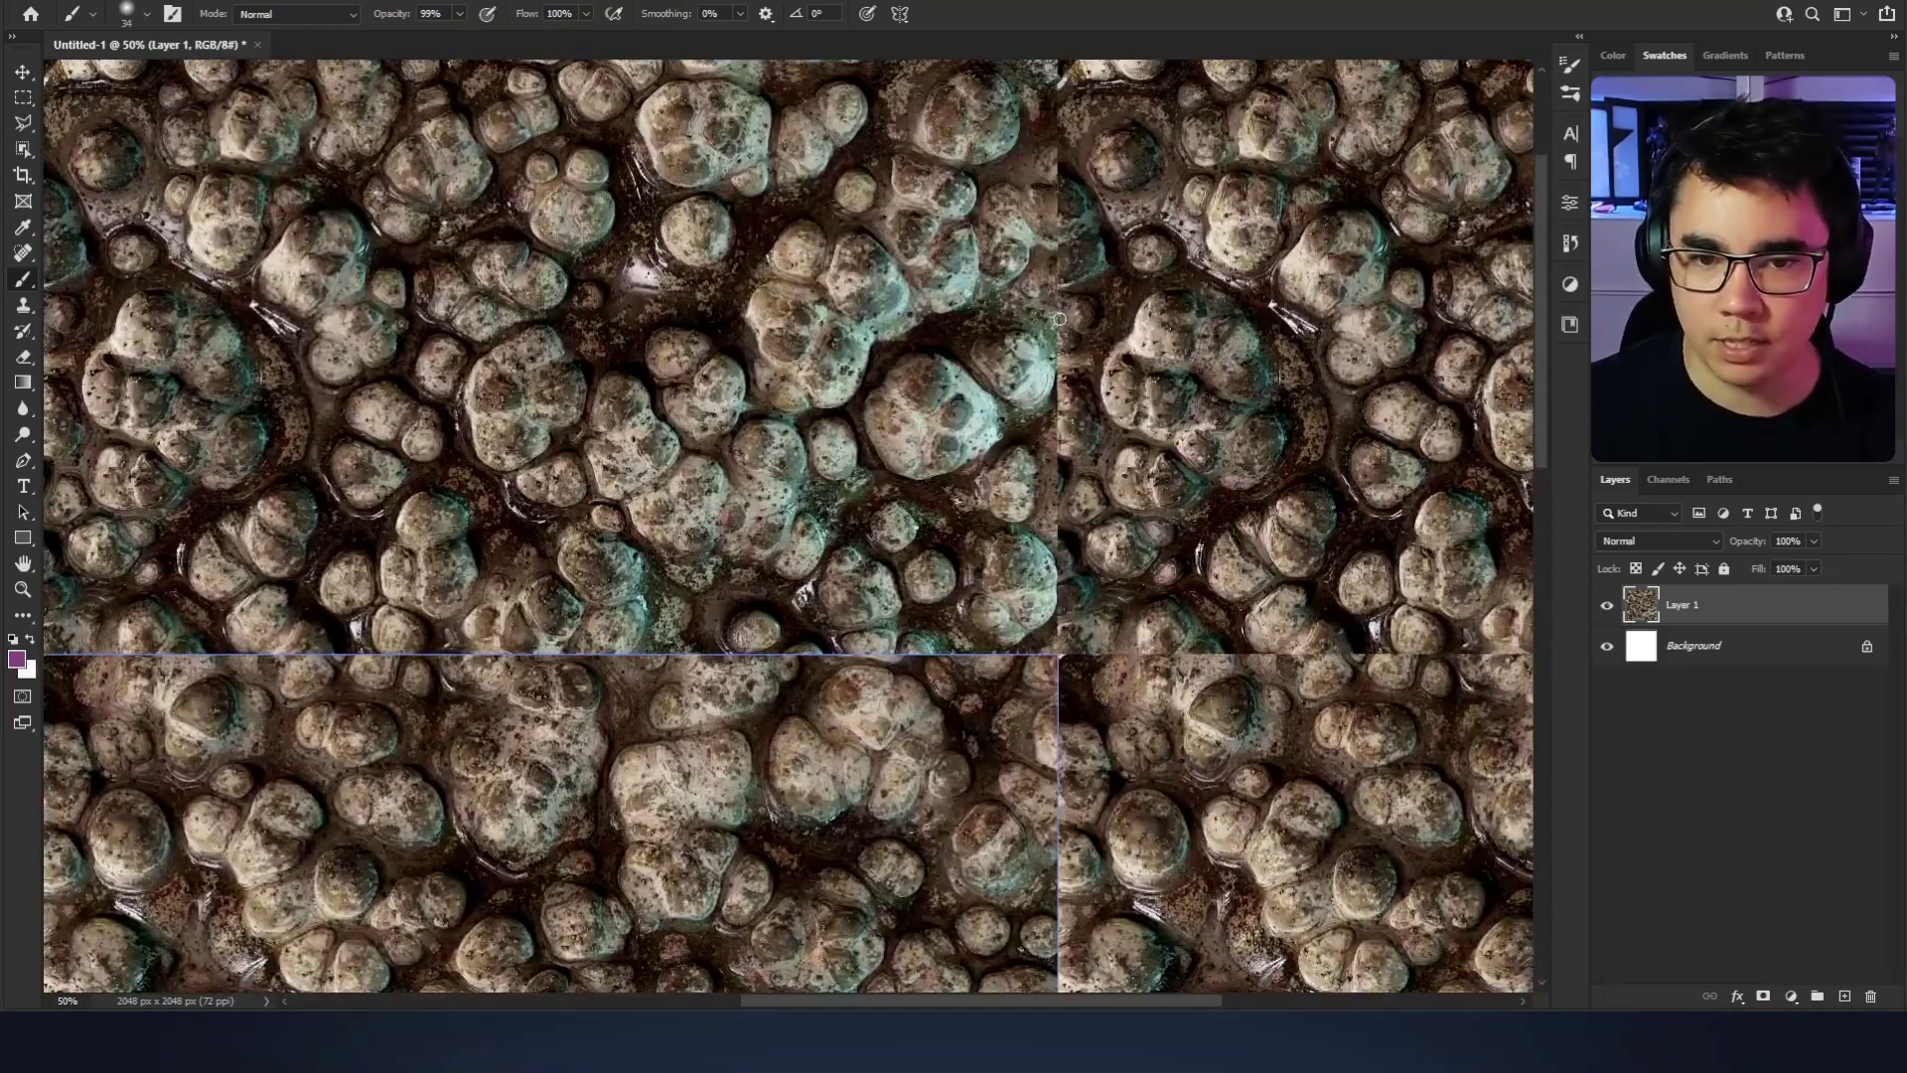
Step: Copy a rectangular area of rocks from the middle of the tile onto a new layer
mouse_move(1051, 300)
mouse_down()
mouse_move(1113, 114)
mouse_move(1011, 98)
mouse_move(968, 239)
mouse_up()
drag(861, 364, 1022, 325)
drag(699, 697, 909, 371)
drag(605, 402, 1107, 855)
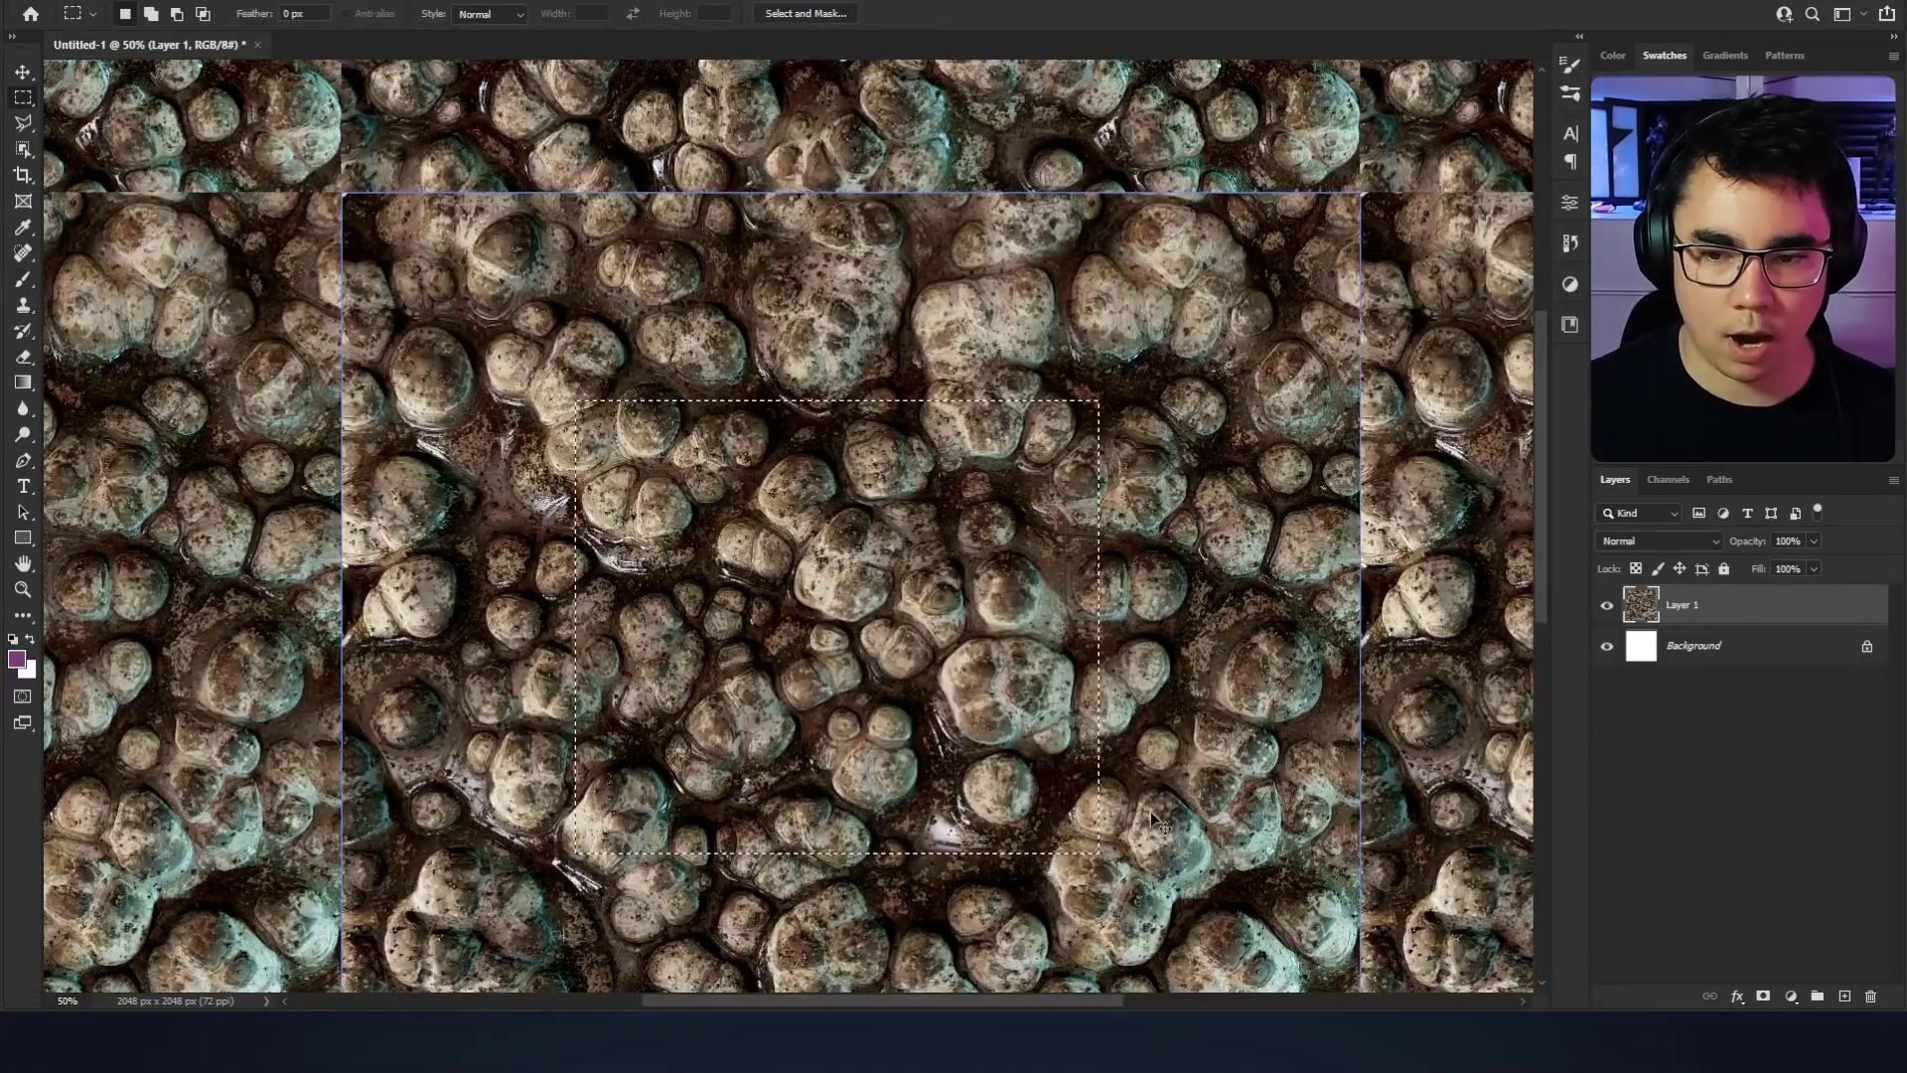
key(ctrl+j)
Step: Move the copied rock patch across the horizontal seam between tiles and add a layer mask to it
drag(1052, 684, 995, 647)
drag(770, 620, 1362, 436)
drag(1315, 586, 1252, 553)
drag(408, 328, 761, 493)
mouse_move(860, 506)
mouse_down()
mouse_move(718, 408)
mouse_move(666, 420)
mouse_move(876, 483)
mouse_up()
key(e)
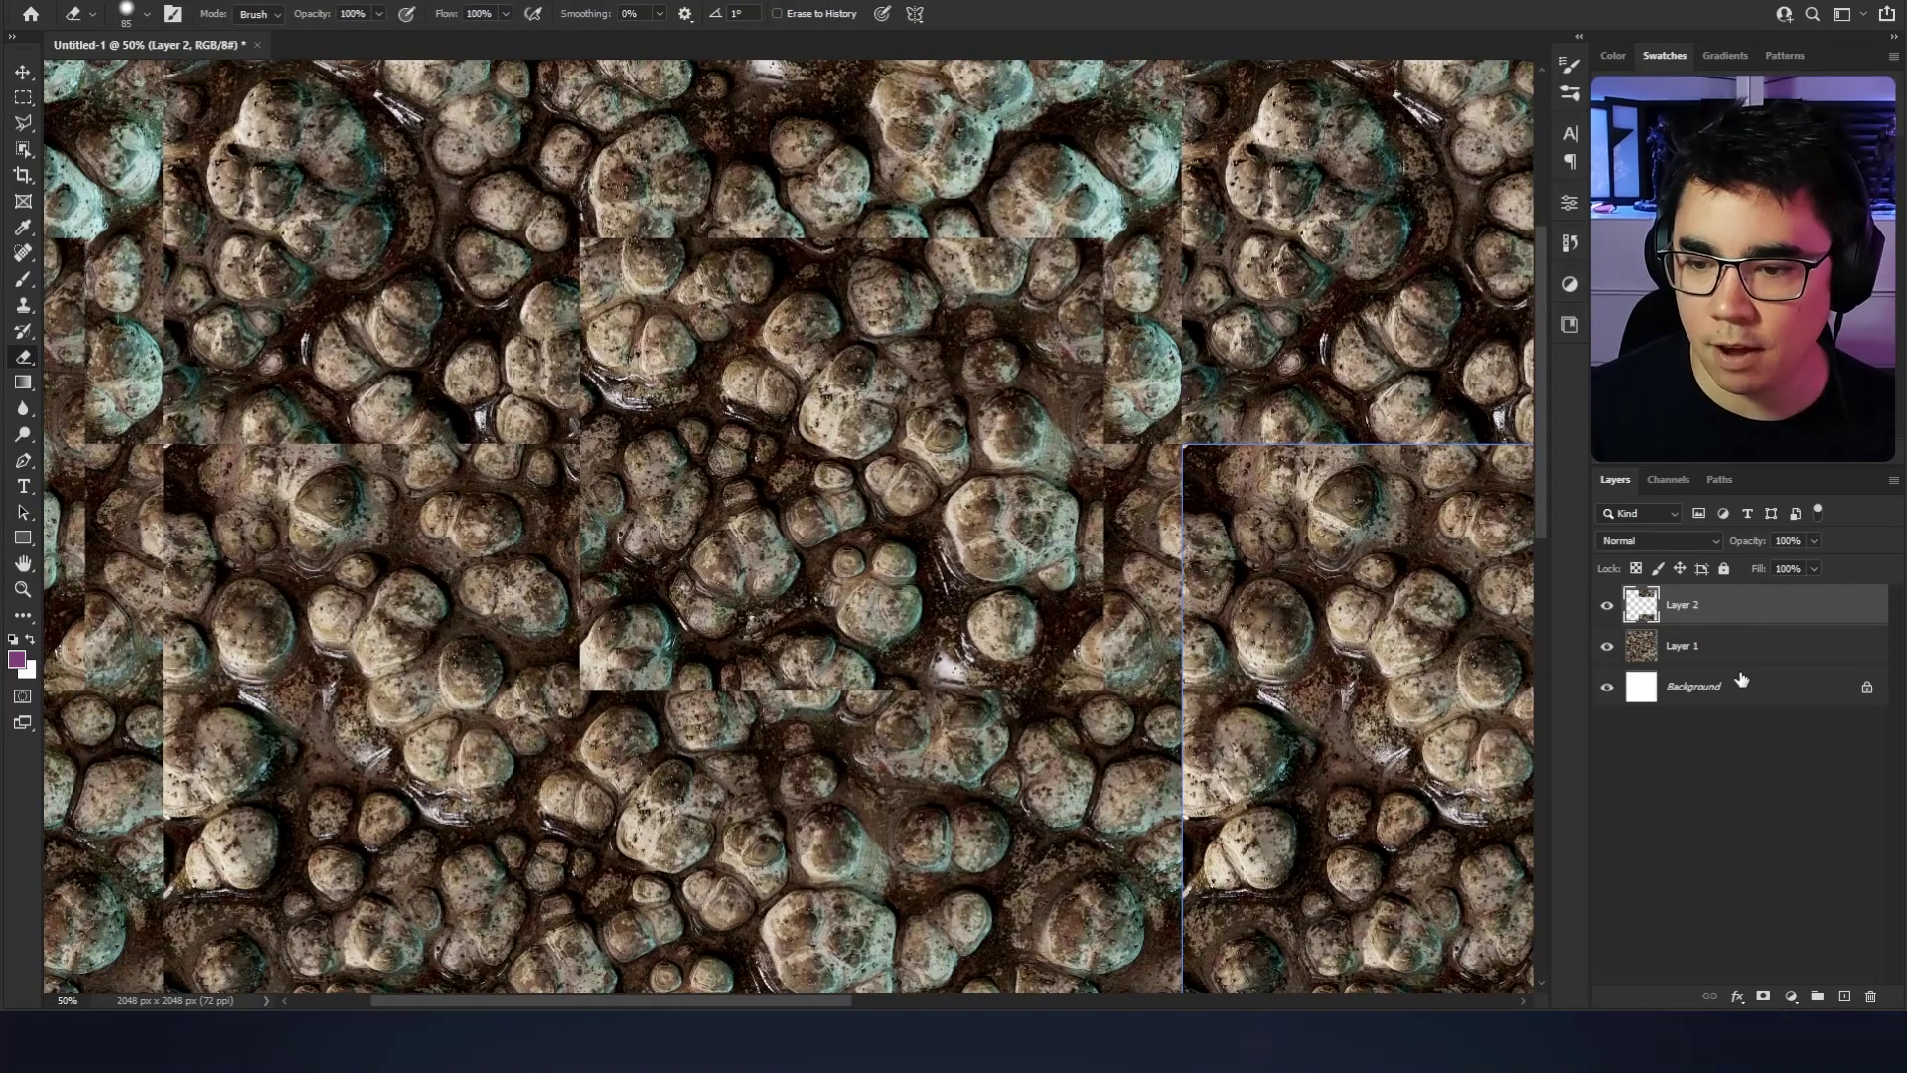
click(1763, 996)
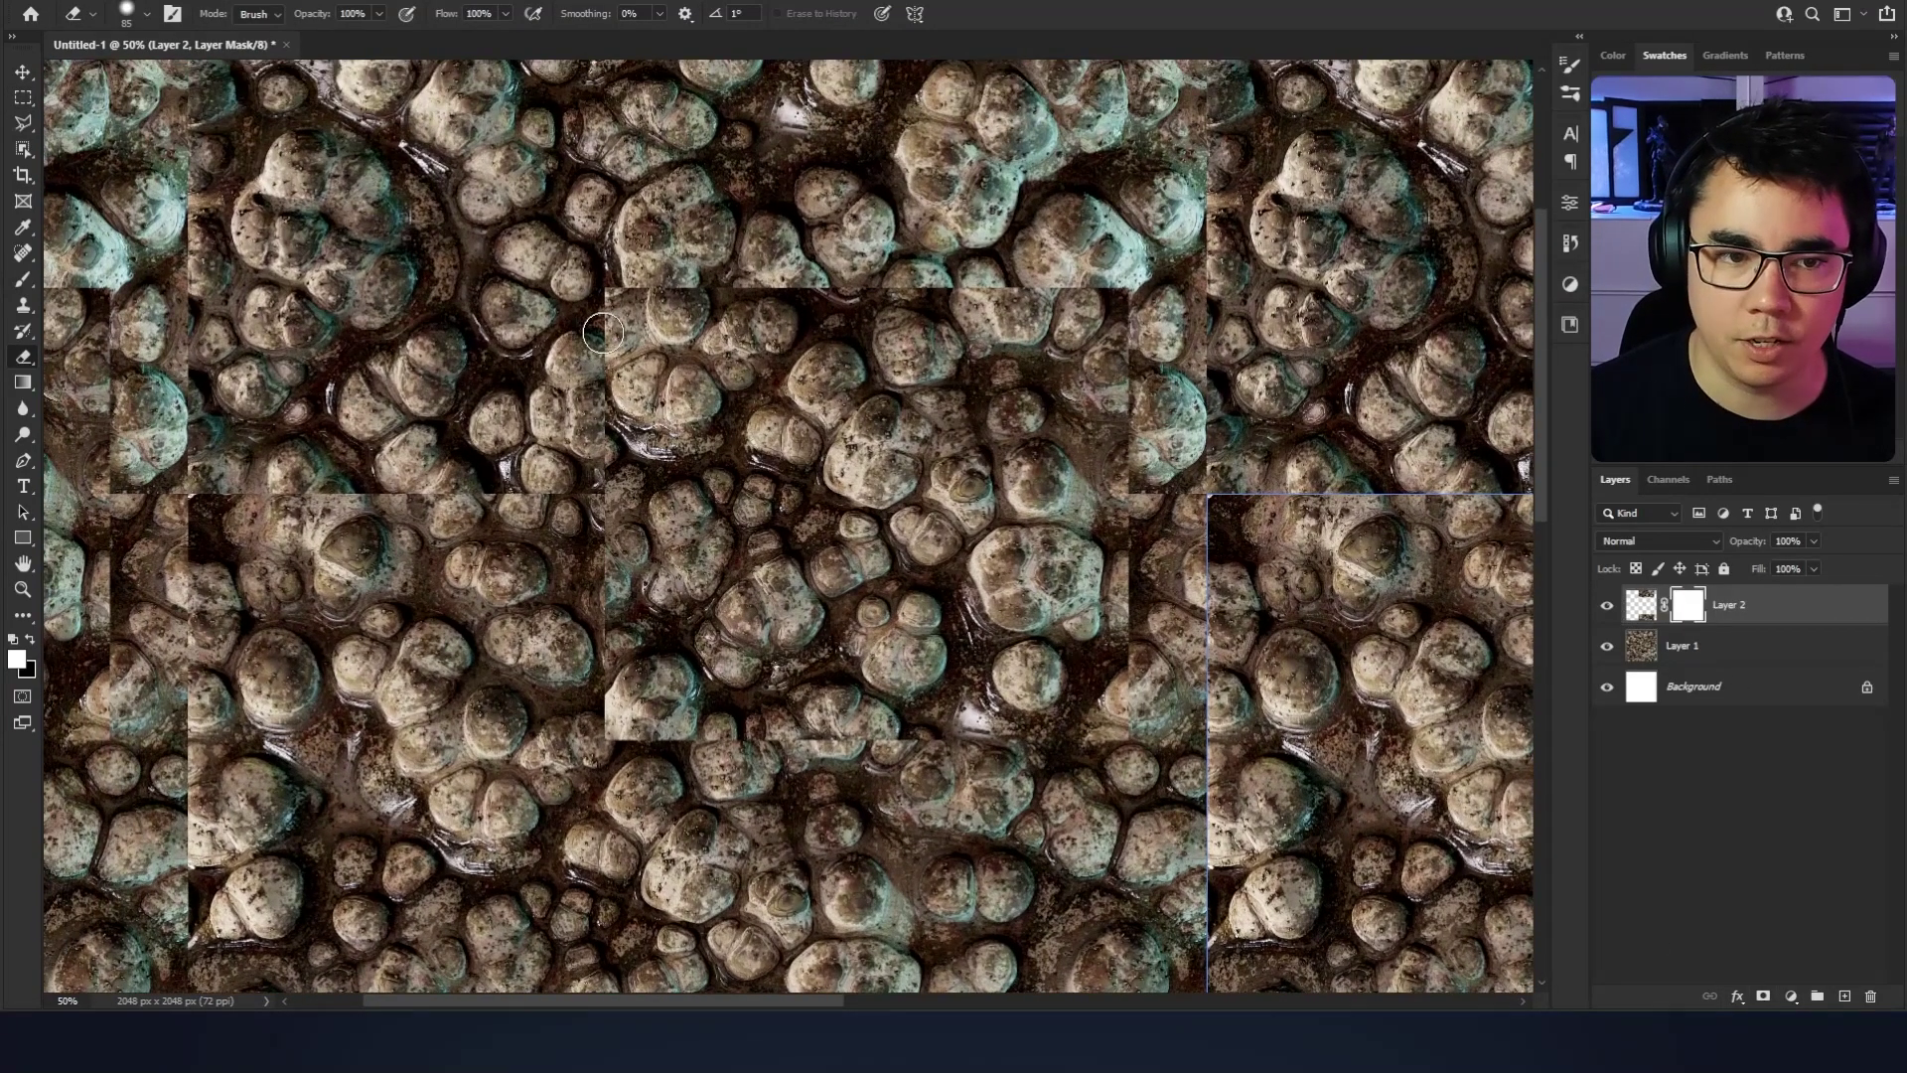
mouse_move(661, 284)
mouse_down()
mouse_move(867, 285)
mouse_move(800, 315)
mouse_move(964, 307)
mouse_move(1331, 339)
mouse_move(875, 324)
mouse_move(1090, 339)
mouse_move(1106, 409)
mouse_up()
mouse_move(670, 351)
mouse_down()
mouse_move(896, 340)
mouse_move(811, 413)
mouse_move(835, 366)
mouse_move(1226, 387)
mouse_up()
drag(856, 613, 835, 606)
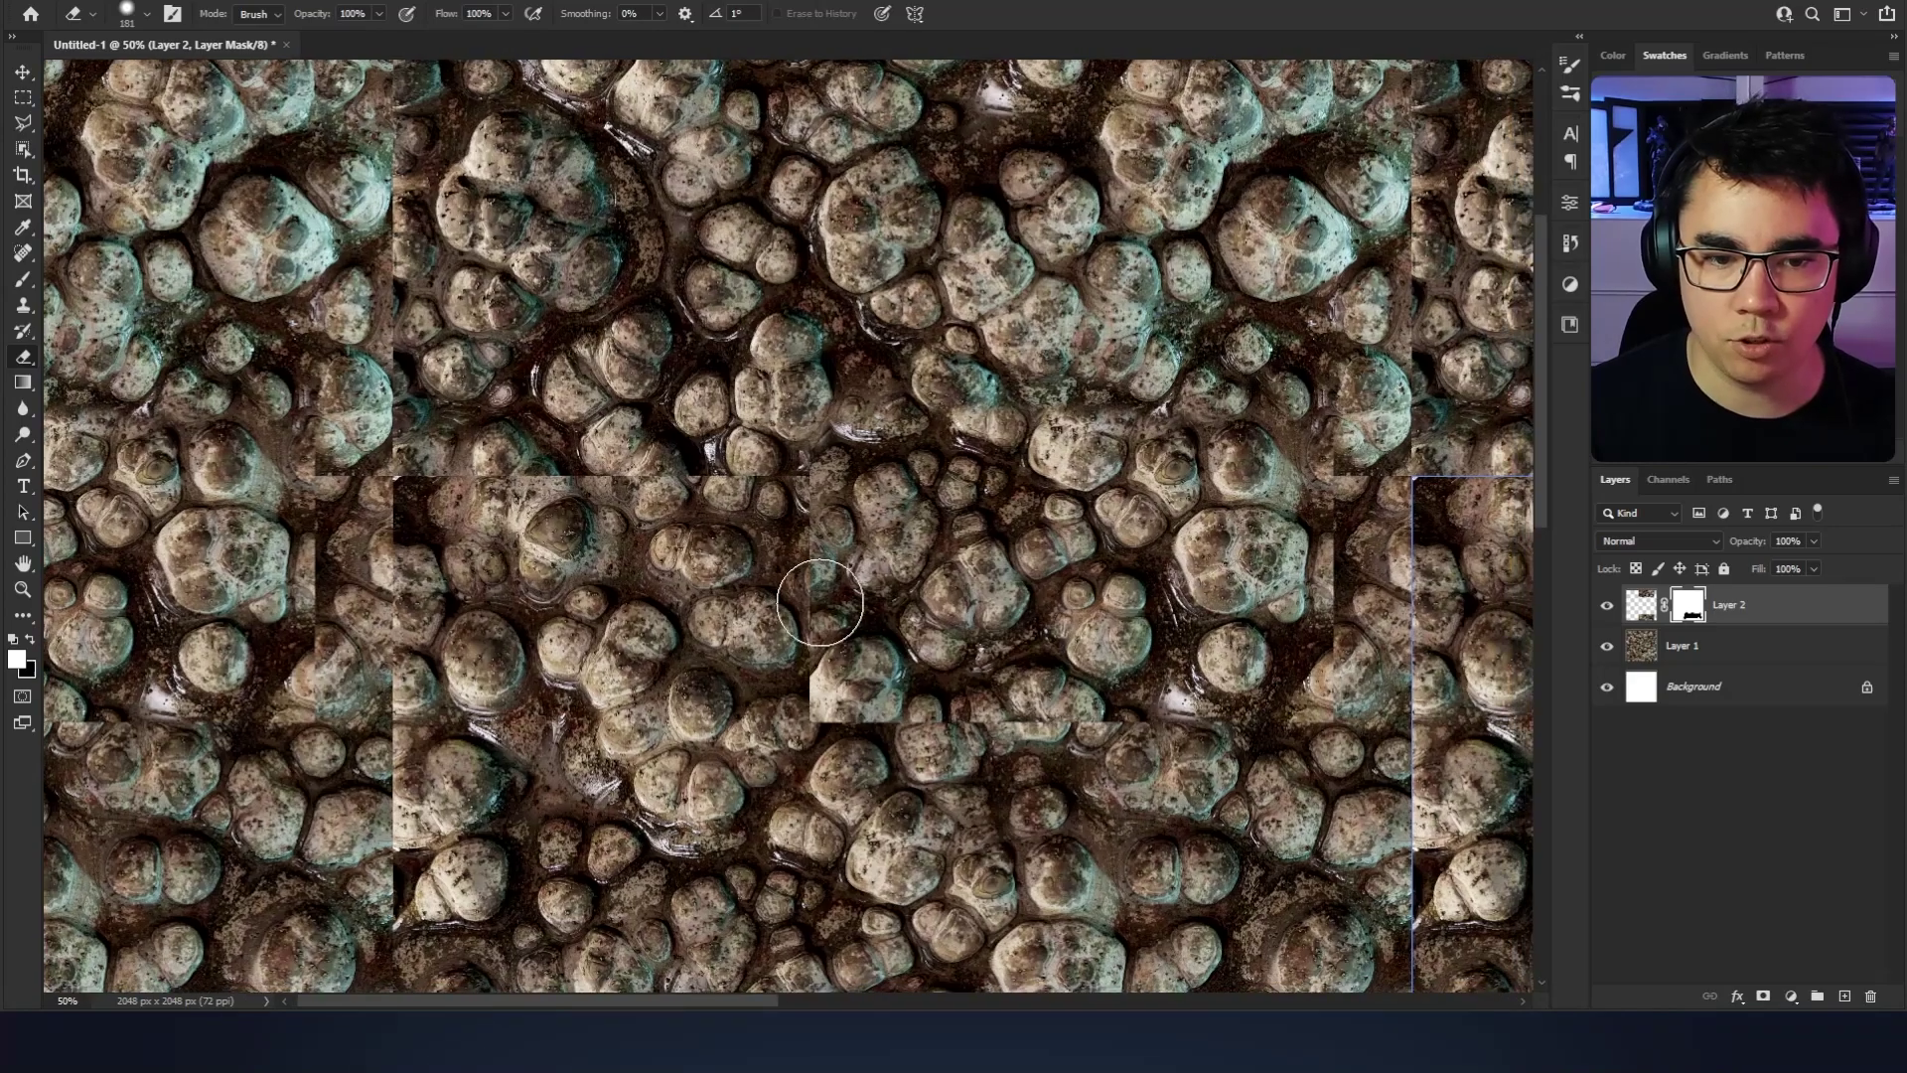
key(x)
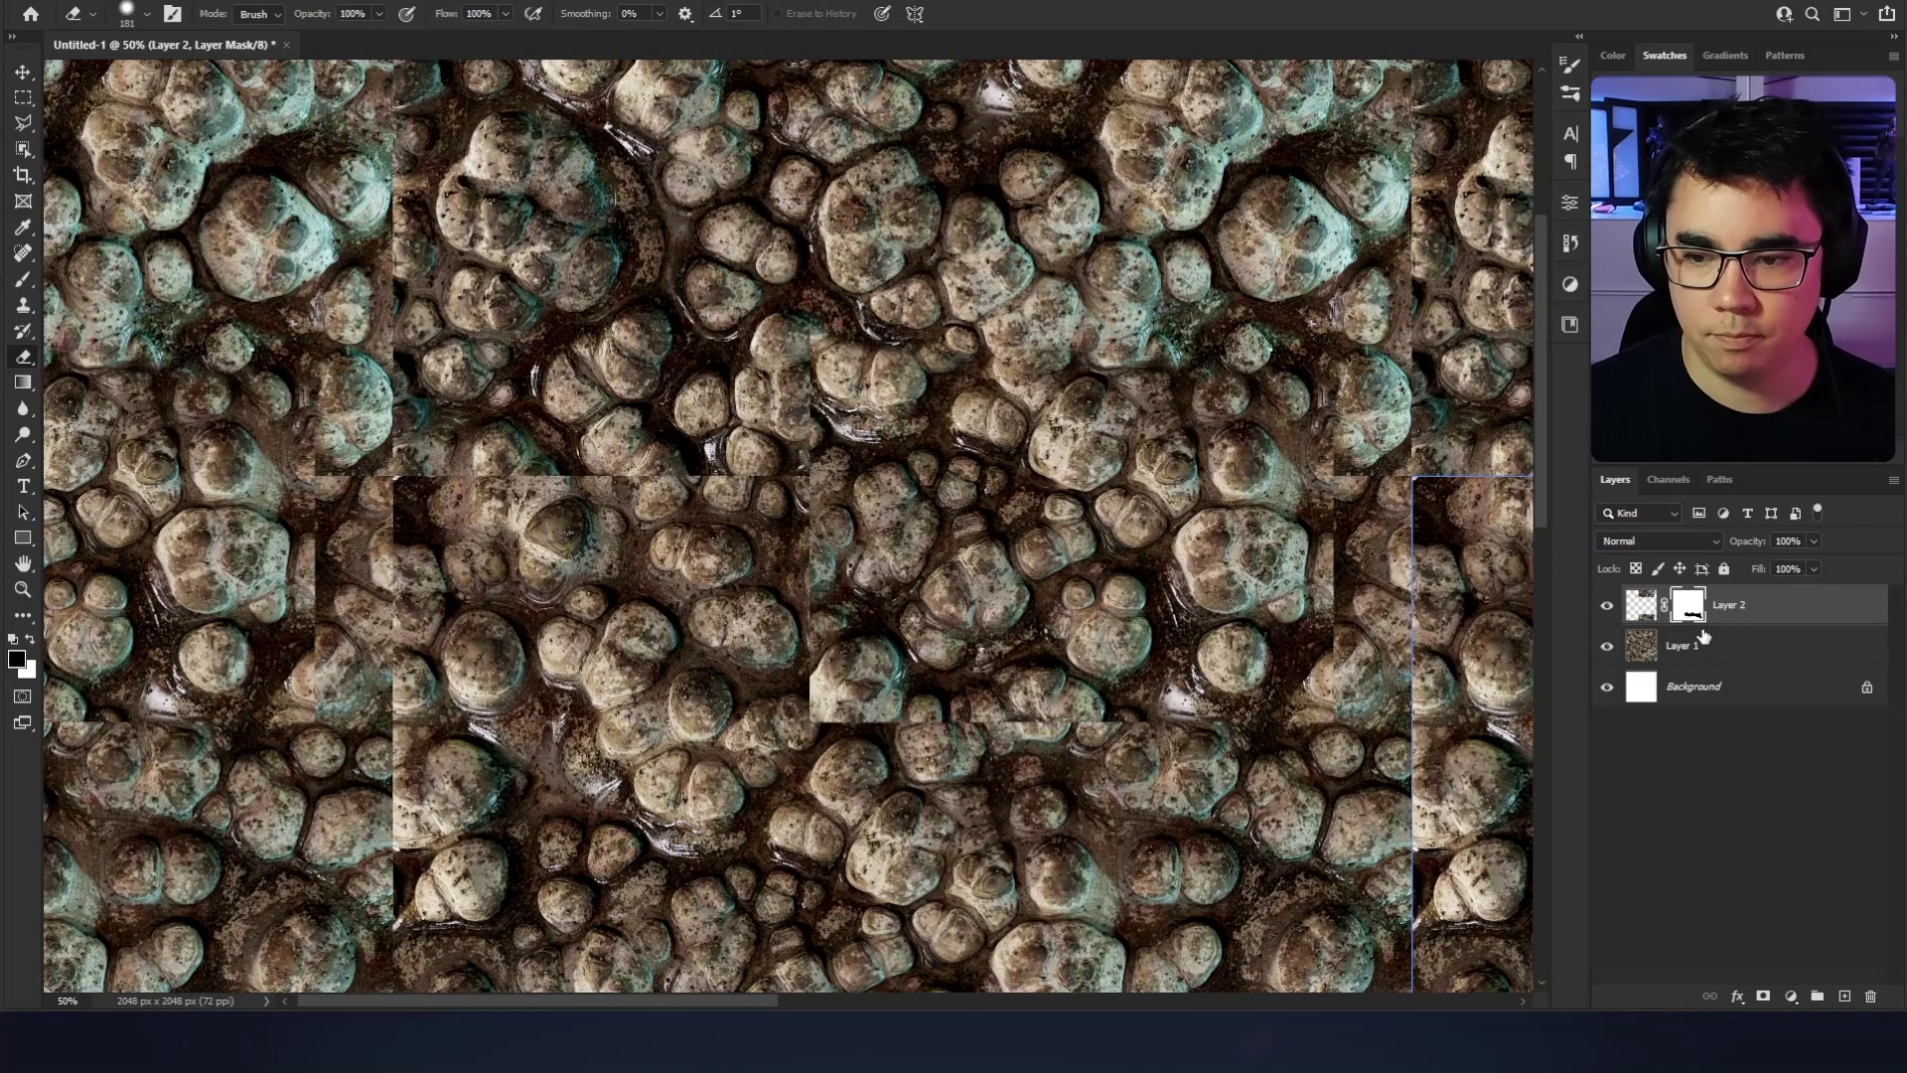
key(ctrl+z)
key(ctrl+z)
Step: Invert Layer 2's mask to black and reveal the patch's rocks along the horizontal seam with the soft Eraser
key(ctrl+i)
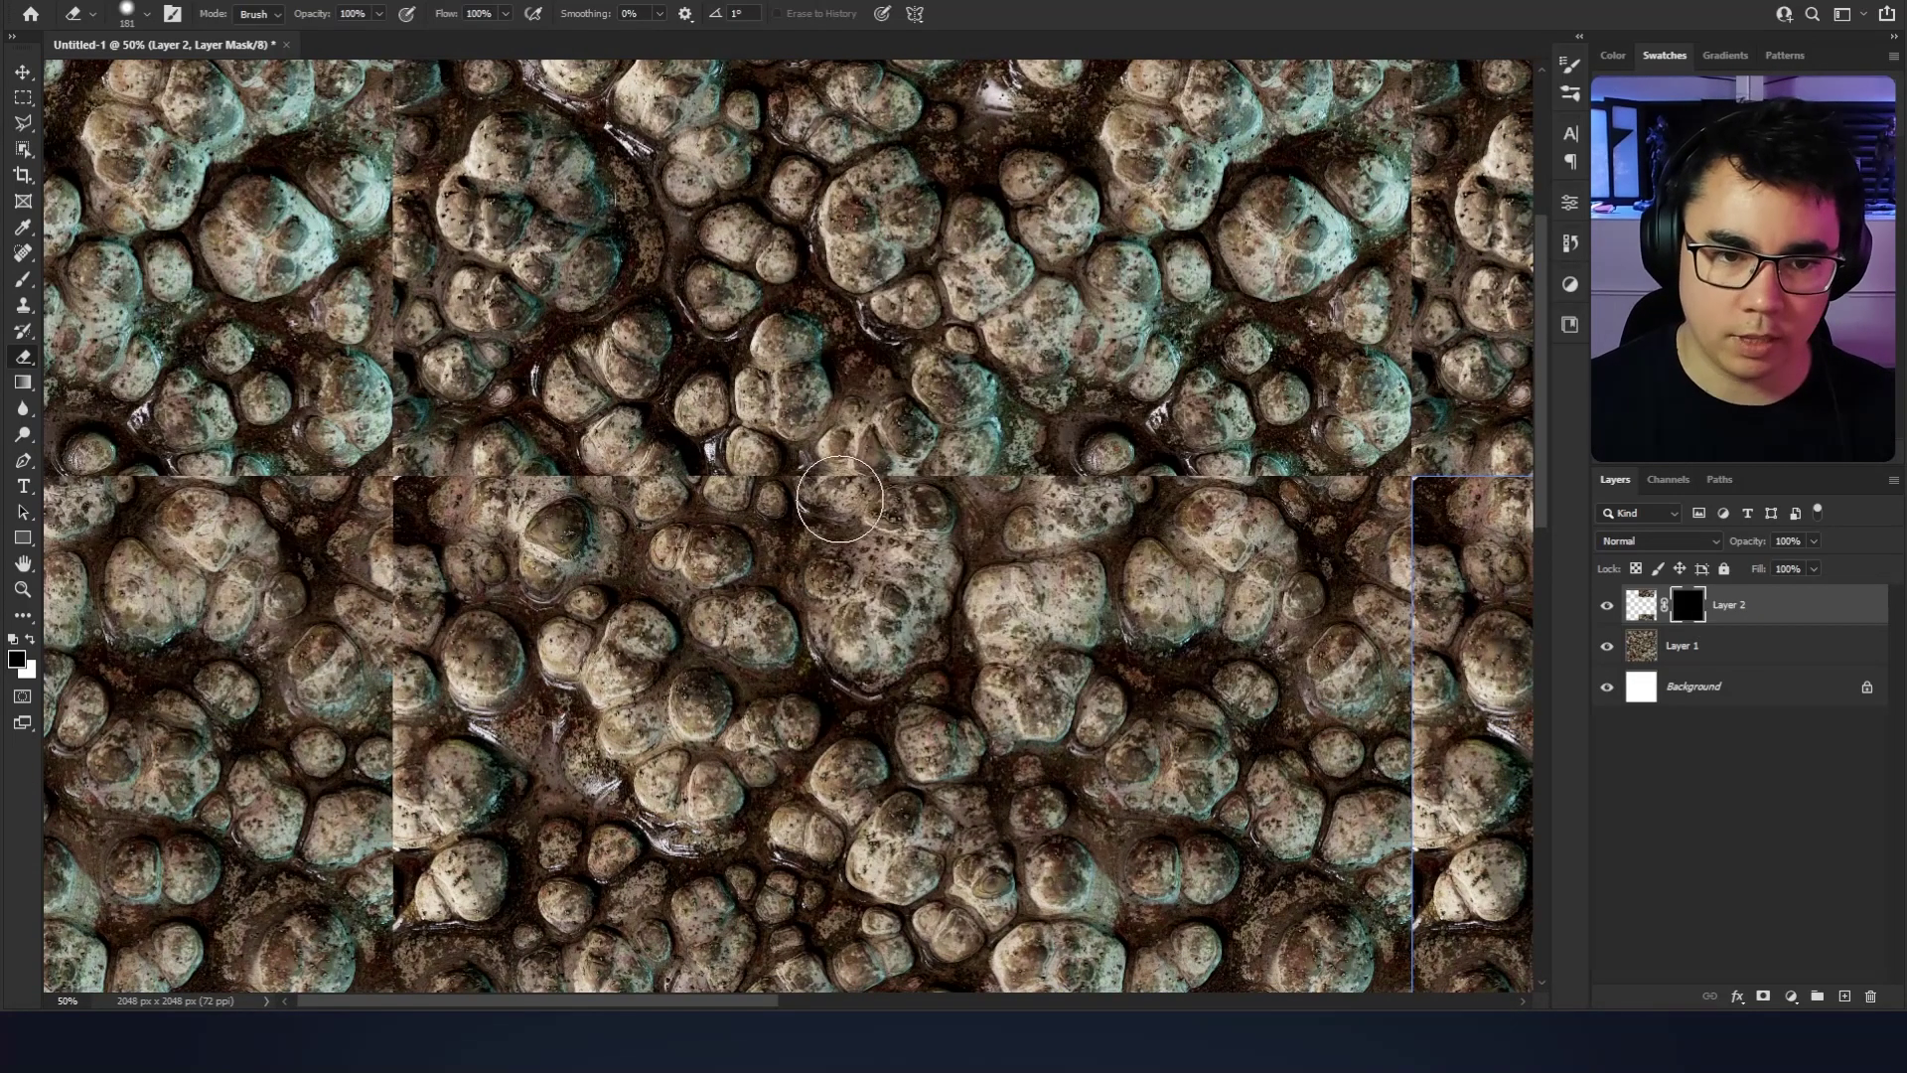
drag(843, 496, 1353, 509)
scroll(1328, 493, up, 1)
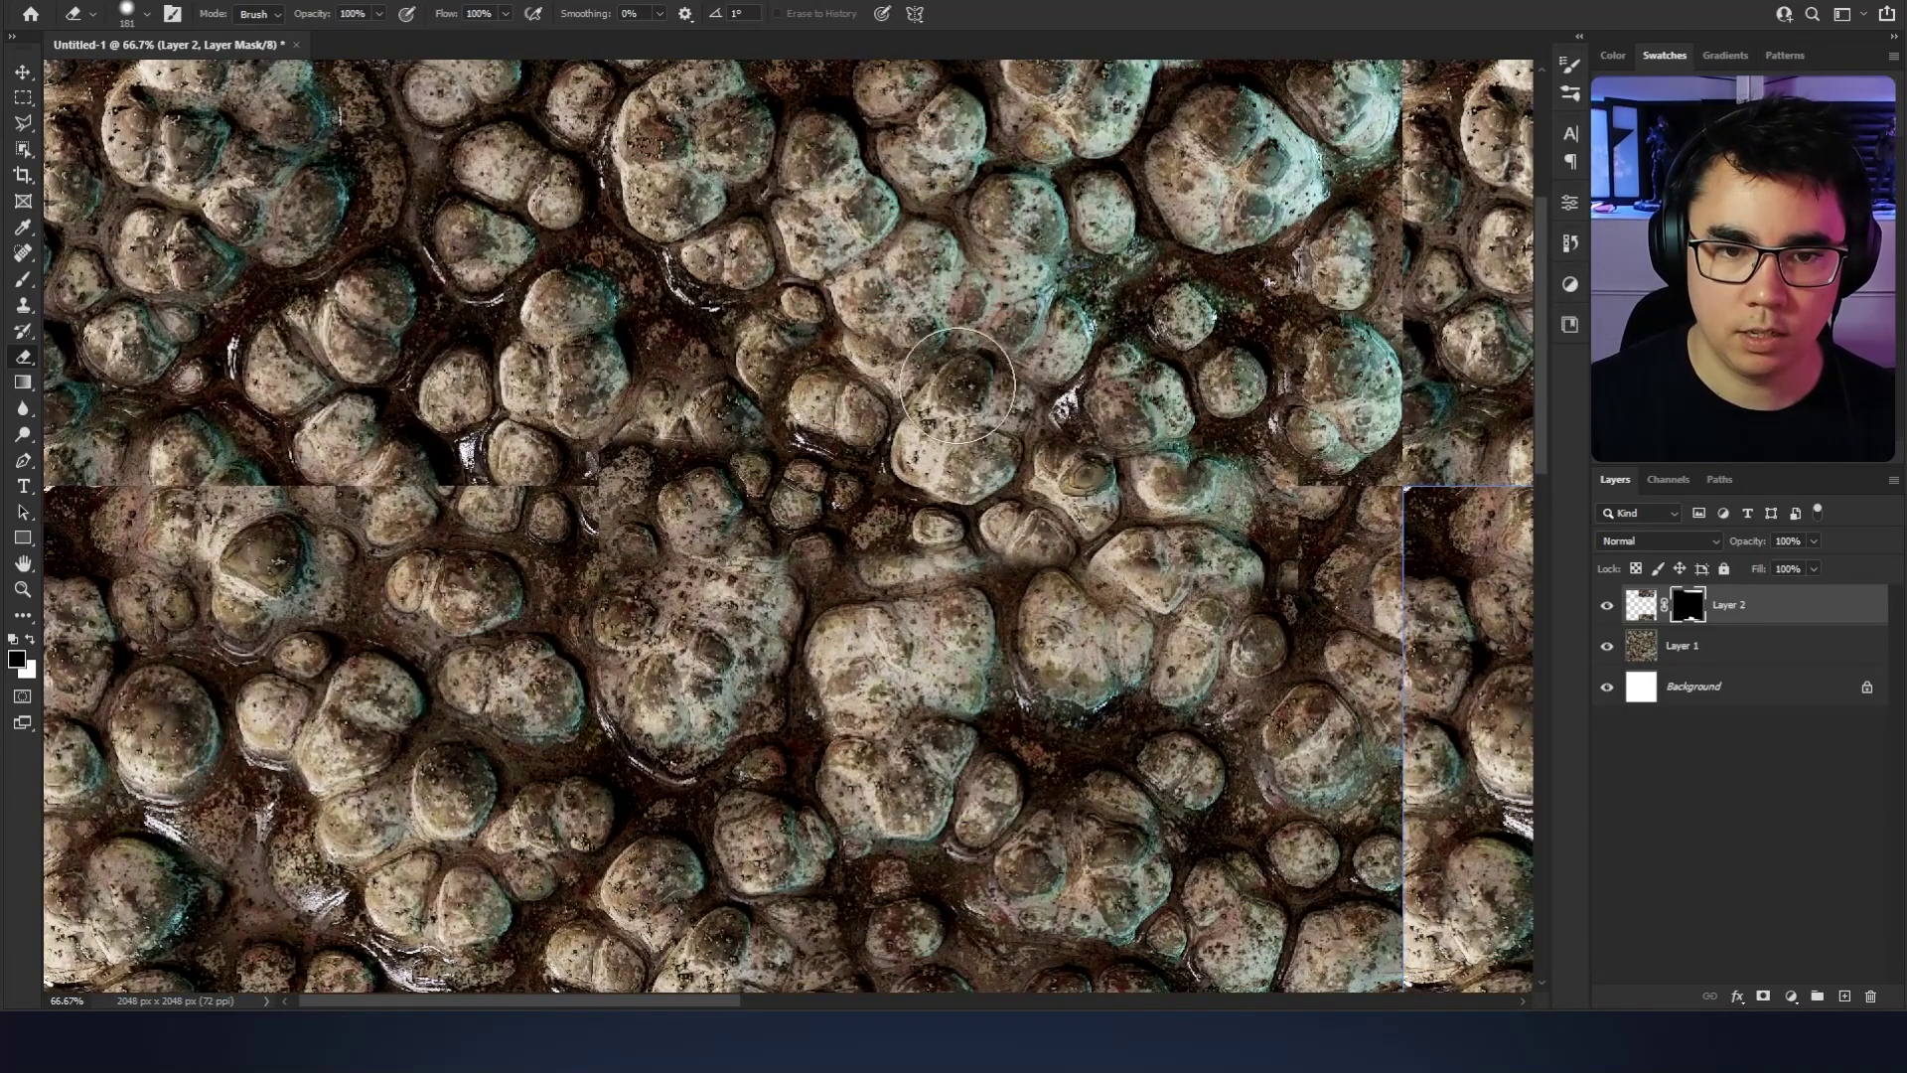
mouse_move(1091, 420)
mouse_down()
mouse_move(1184, 501)
mouse_move(868, 564)
mouse_move(988, 571)
mouse_move(833, 615)
mouse_move(888, 652)
mouse_up()
Step: Refine the patch's mask with a smaller Eraser, swapping the mask colours to hide the overlap on the rocks below the seam
alt+right_click(889, 651)
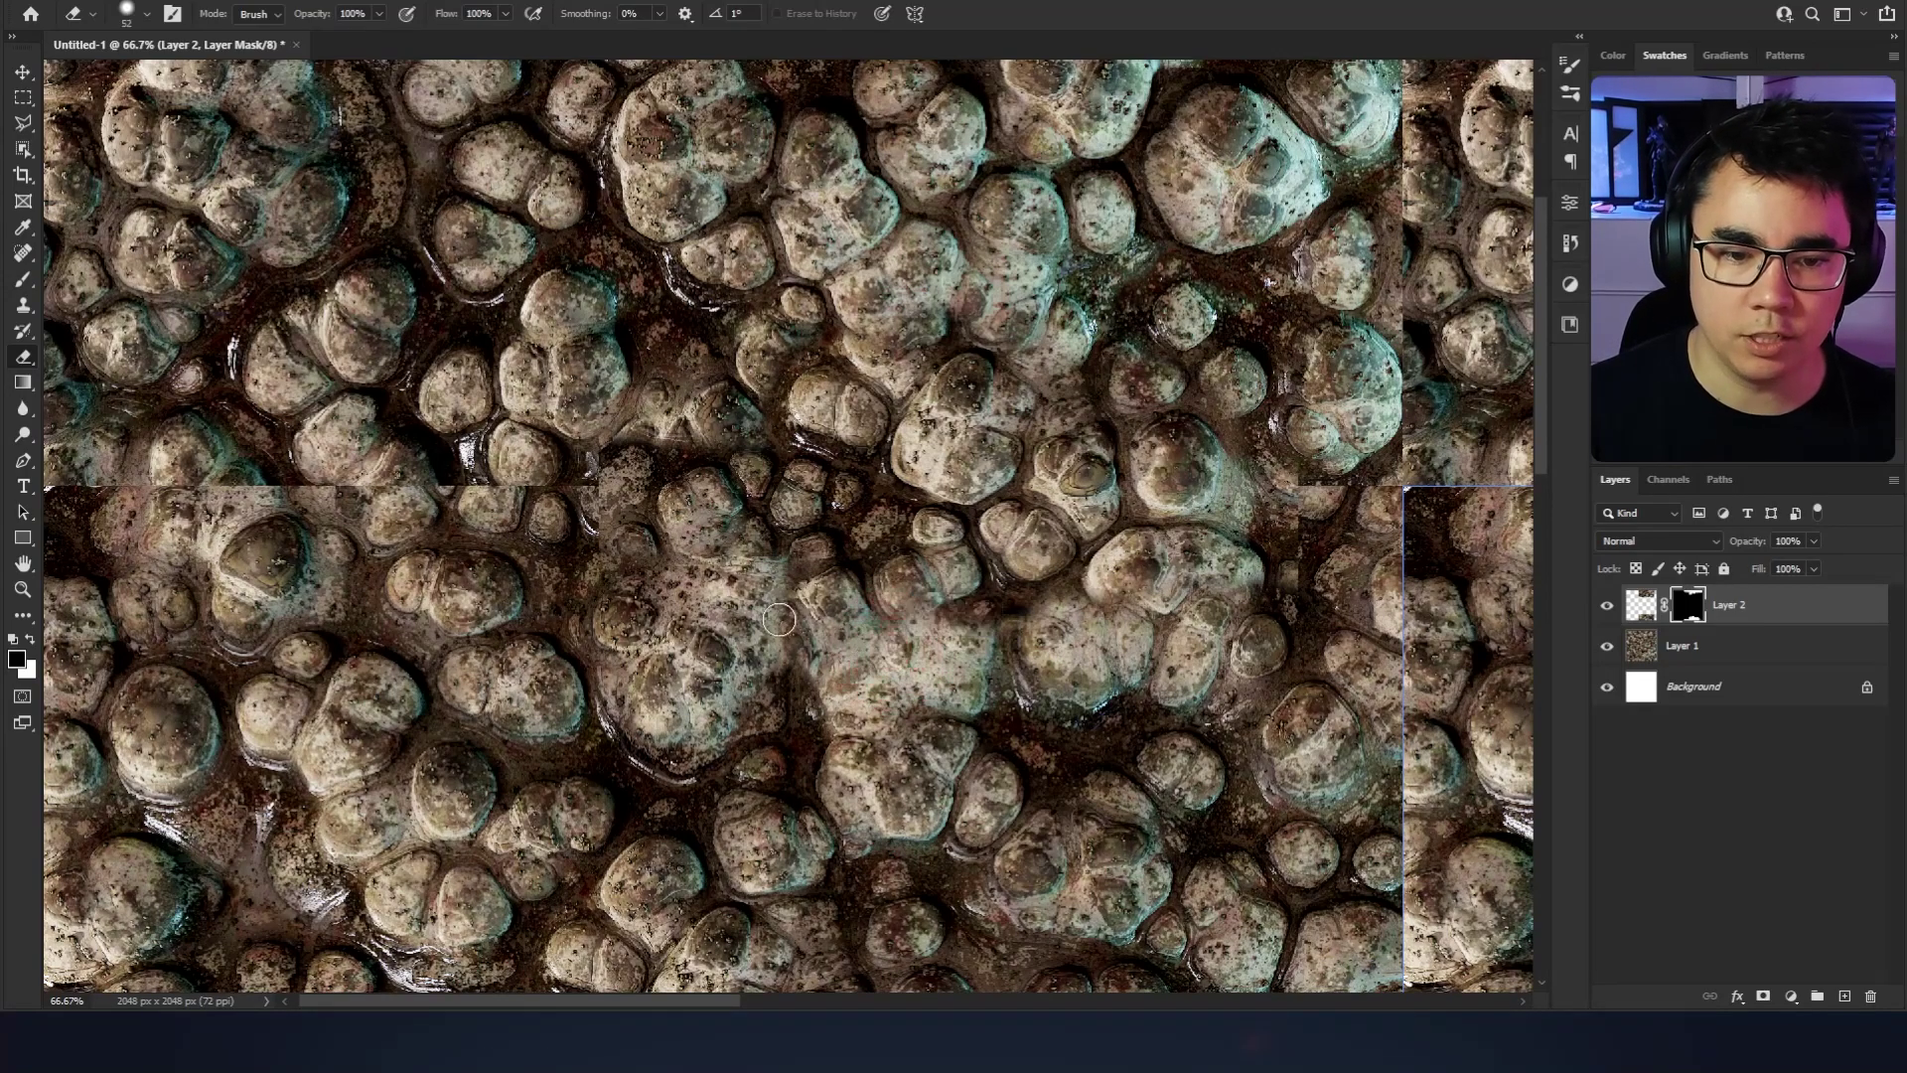
key(x)
mouse_move(781, 620)
mouse_down()
mouse_move(828, 602)
mouse_move(805, 601)
mouse_move(855, 611)
mouse_move(859, 644)
mouse_move(887, 642)
mouse_move(838, 657)
mouse_move(867, 682)
mouse_move(938, 648)
mouse_move(874, 647)
mouse_move(878, 616)
mouse_move(940, 616)
mouse_move(938, 655)
mouse_up()
alt+right_click(934, 651)
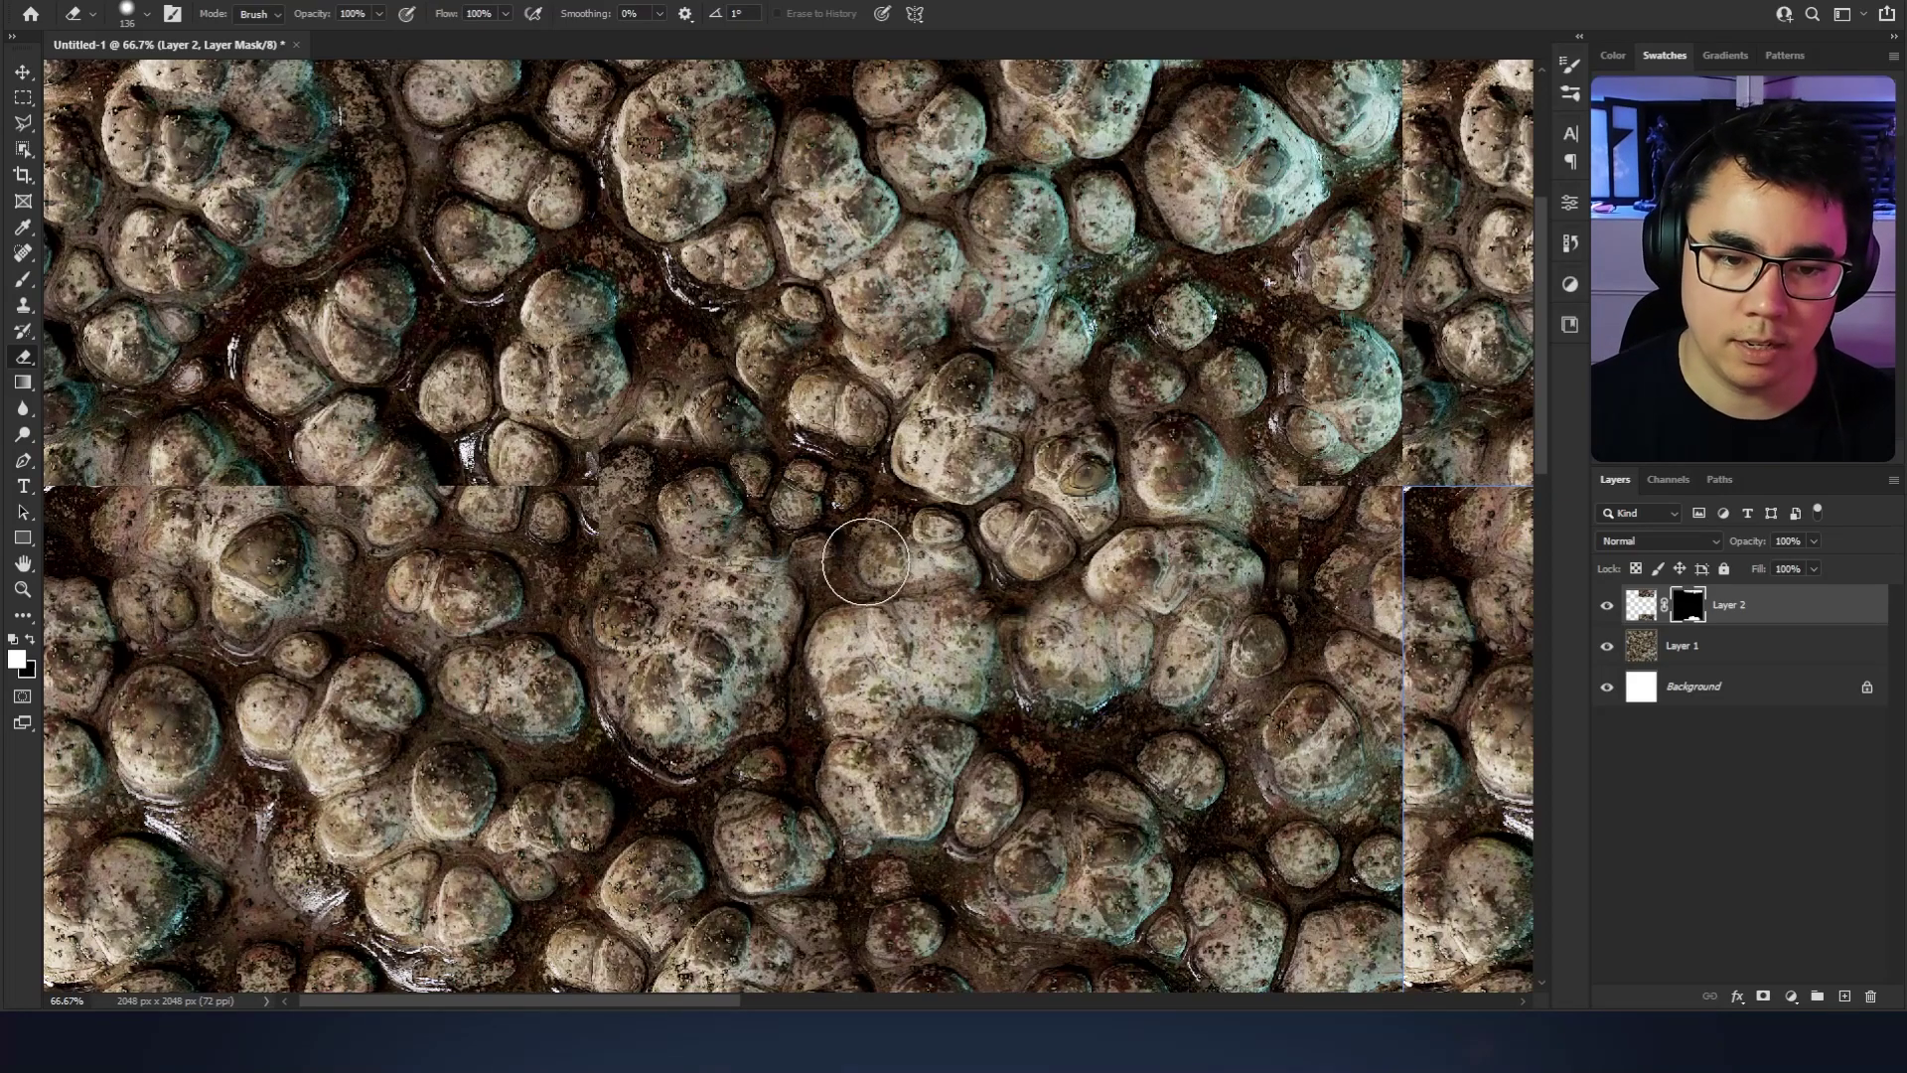
Step: Examine the tiled pattern for visible seams and repeating features, zooming out as far as 8.33%
key(ctrl+minus)
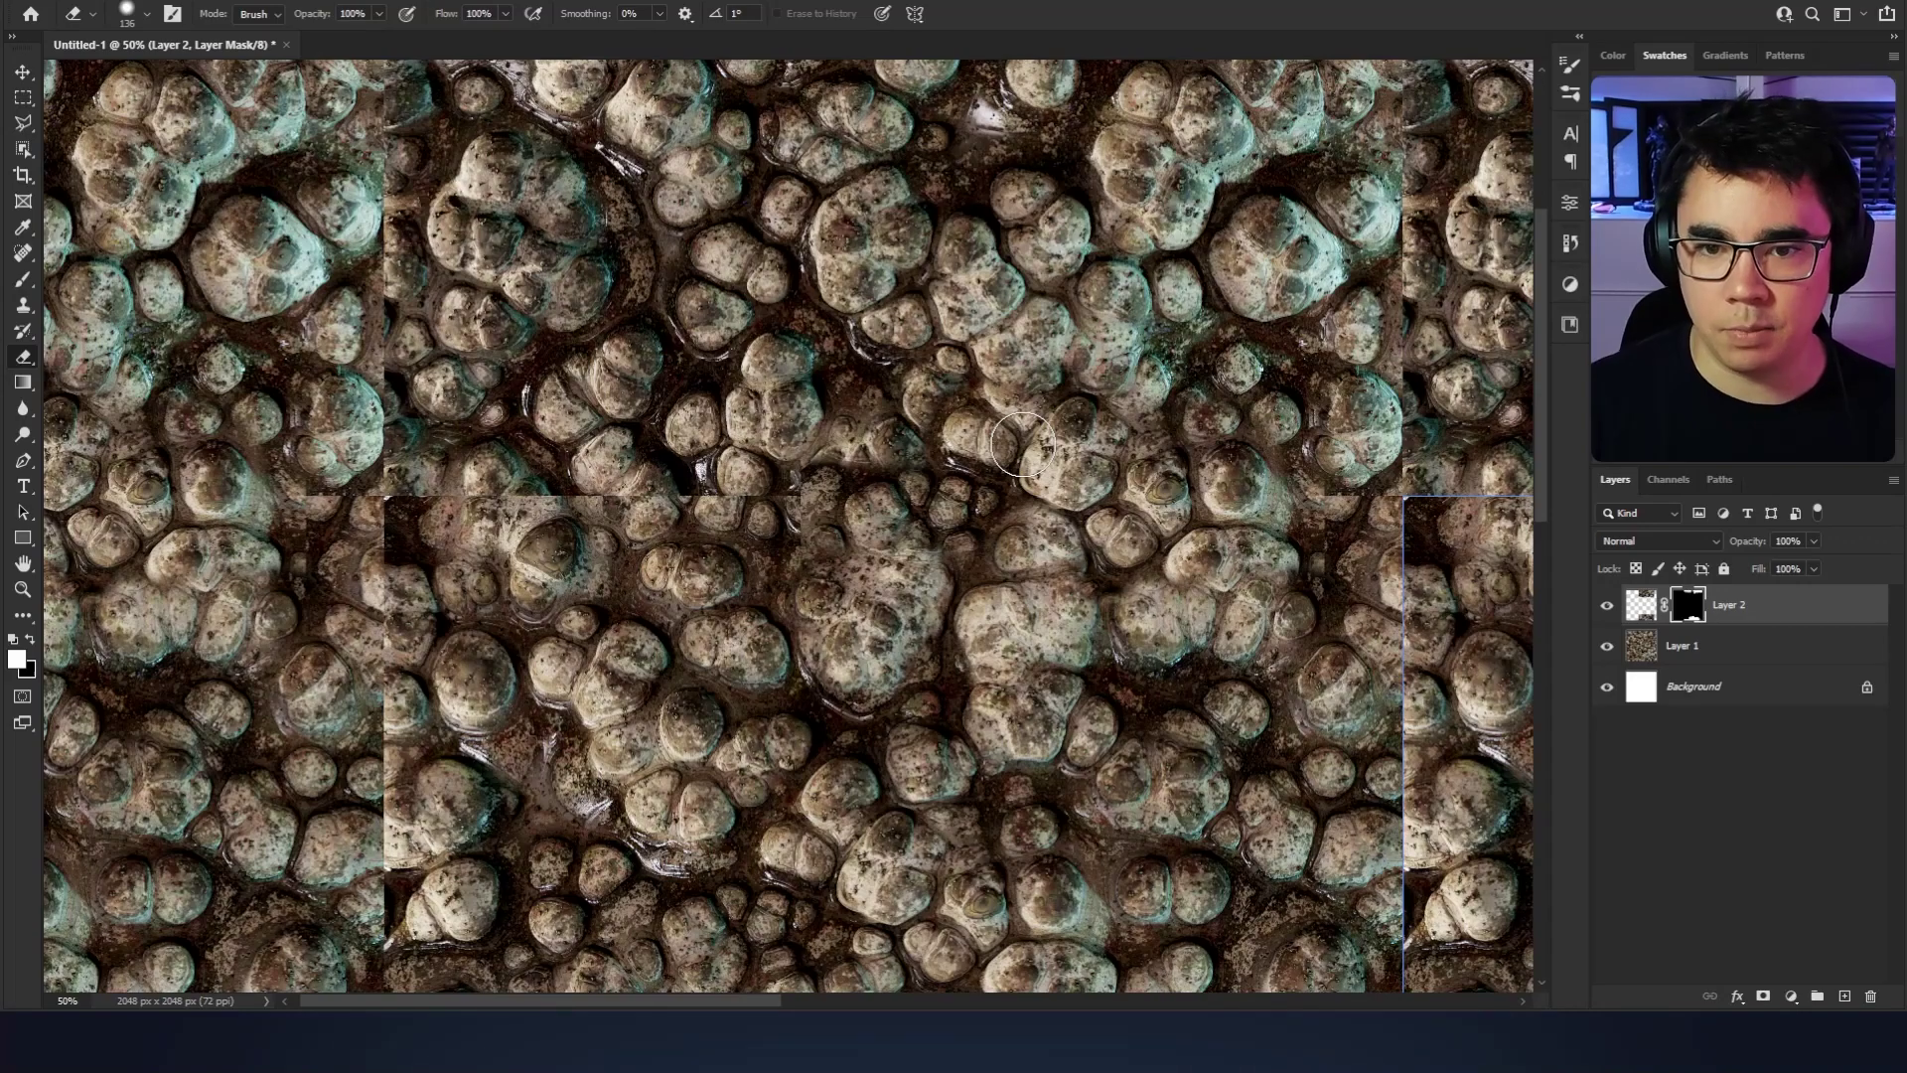
drag(1218, 600, 1041, 628)
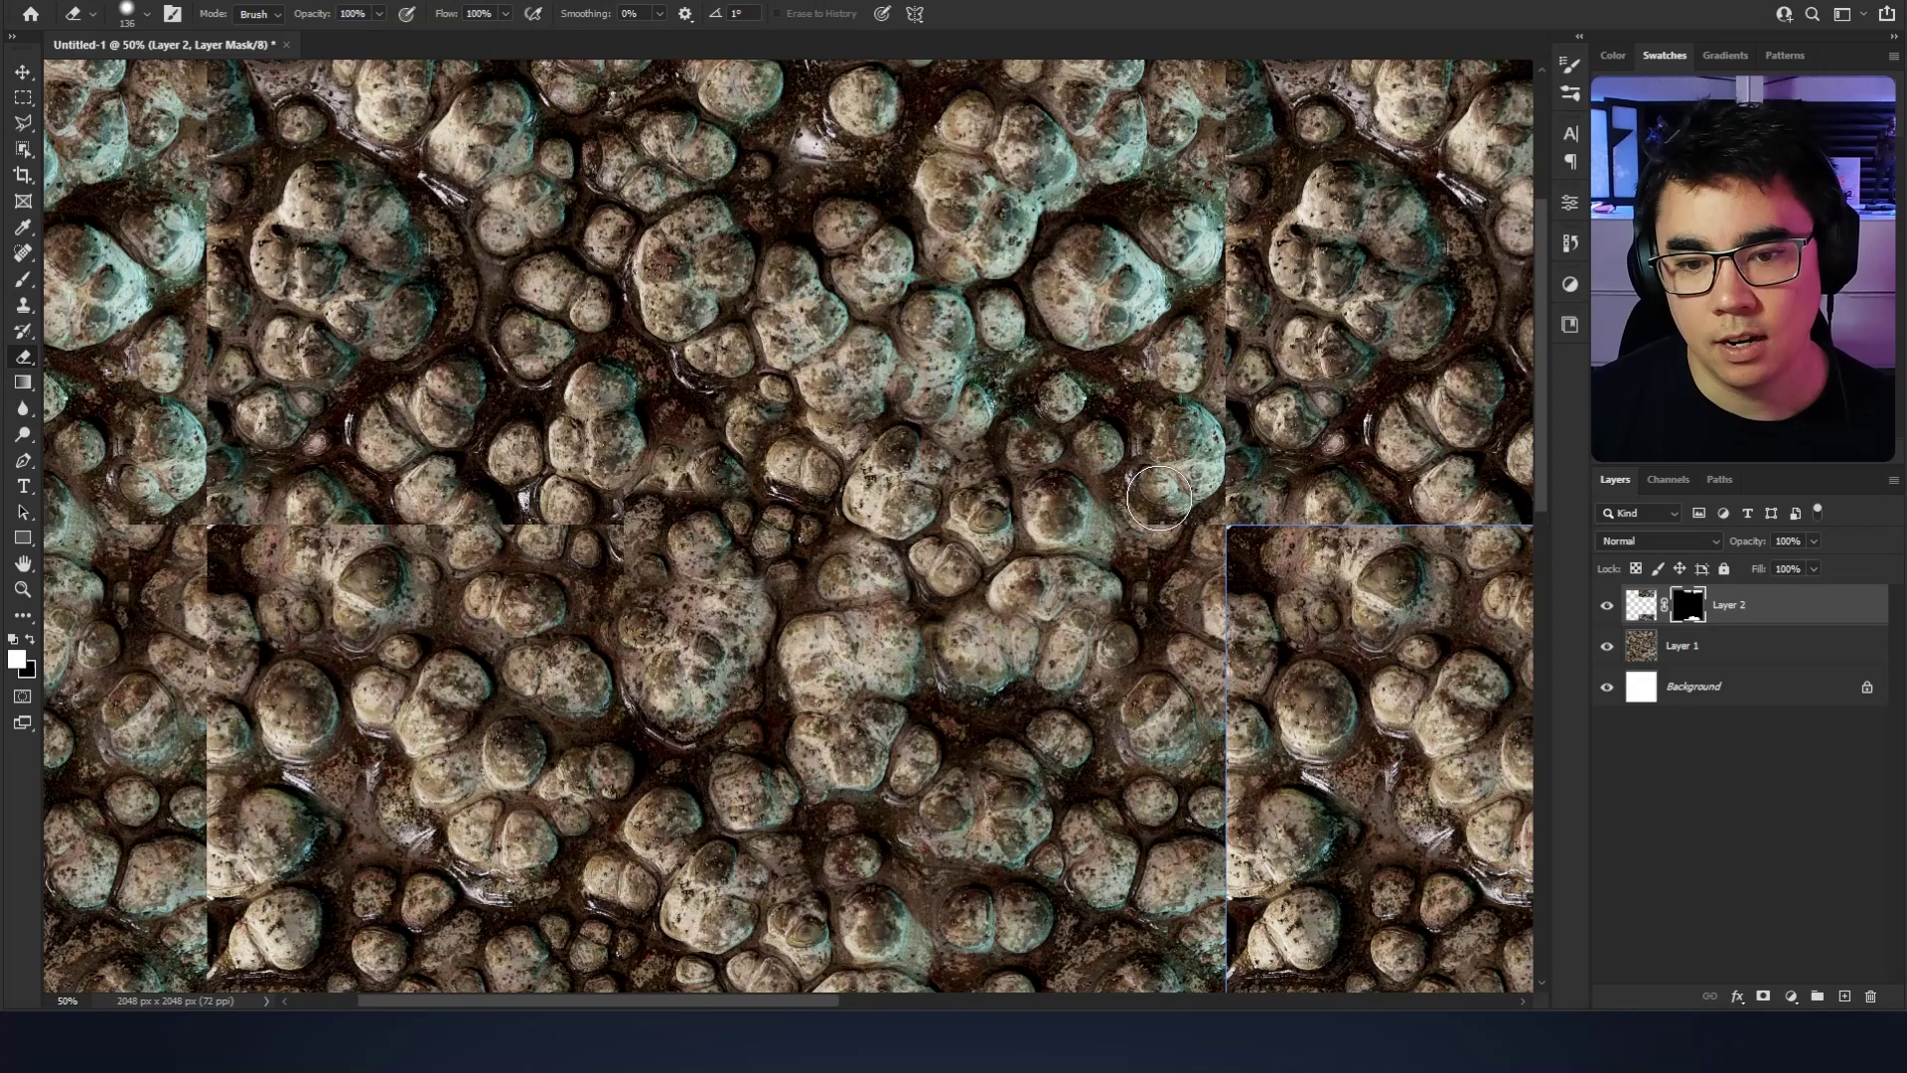
drag(1011, 566, 878, 544)
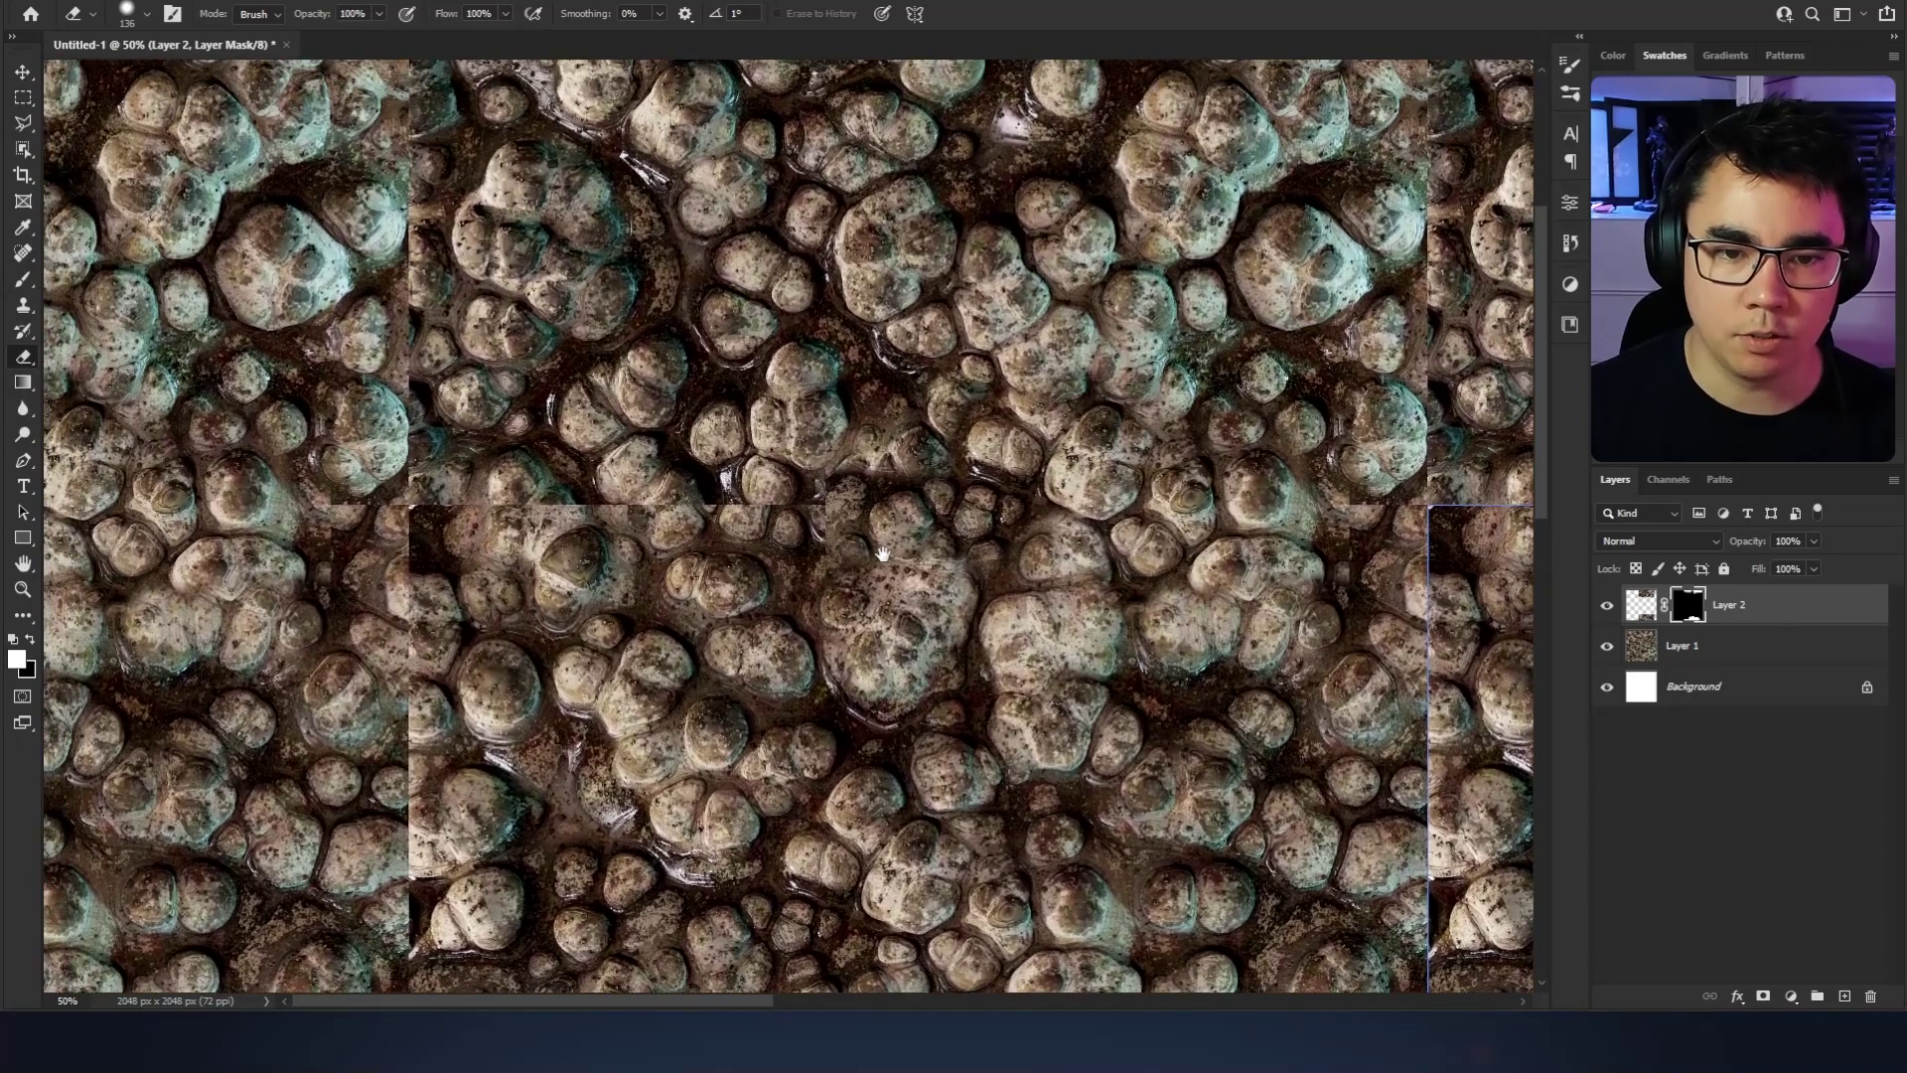
drag(1093, 553, 753, 608)
key(ctrl+minus)
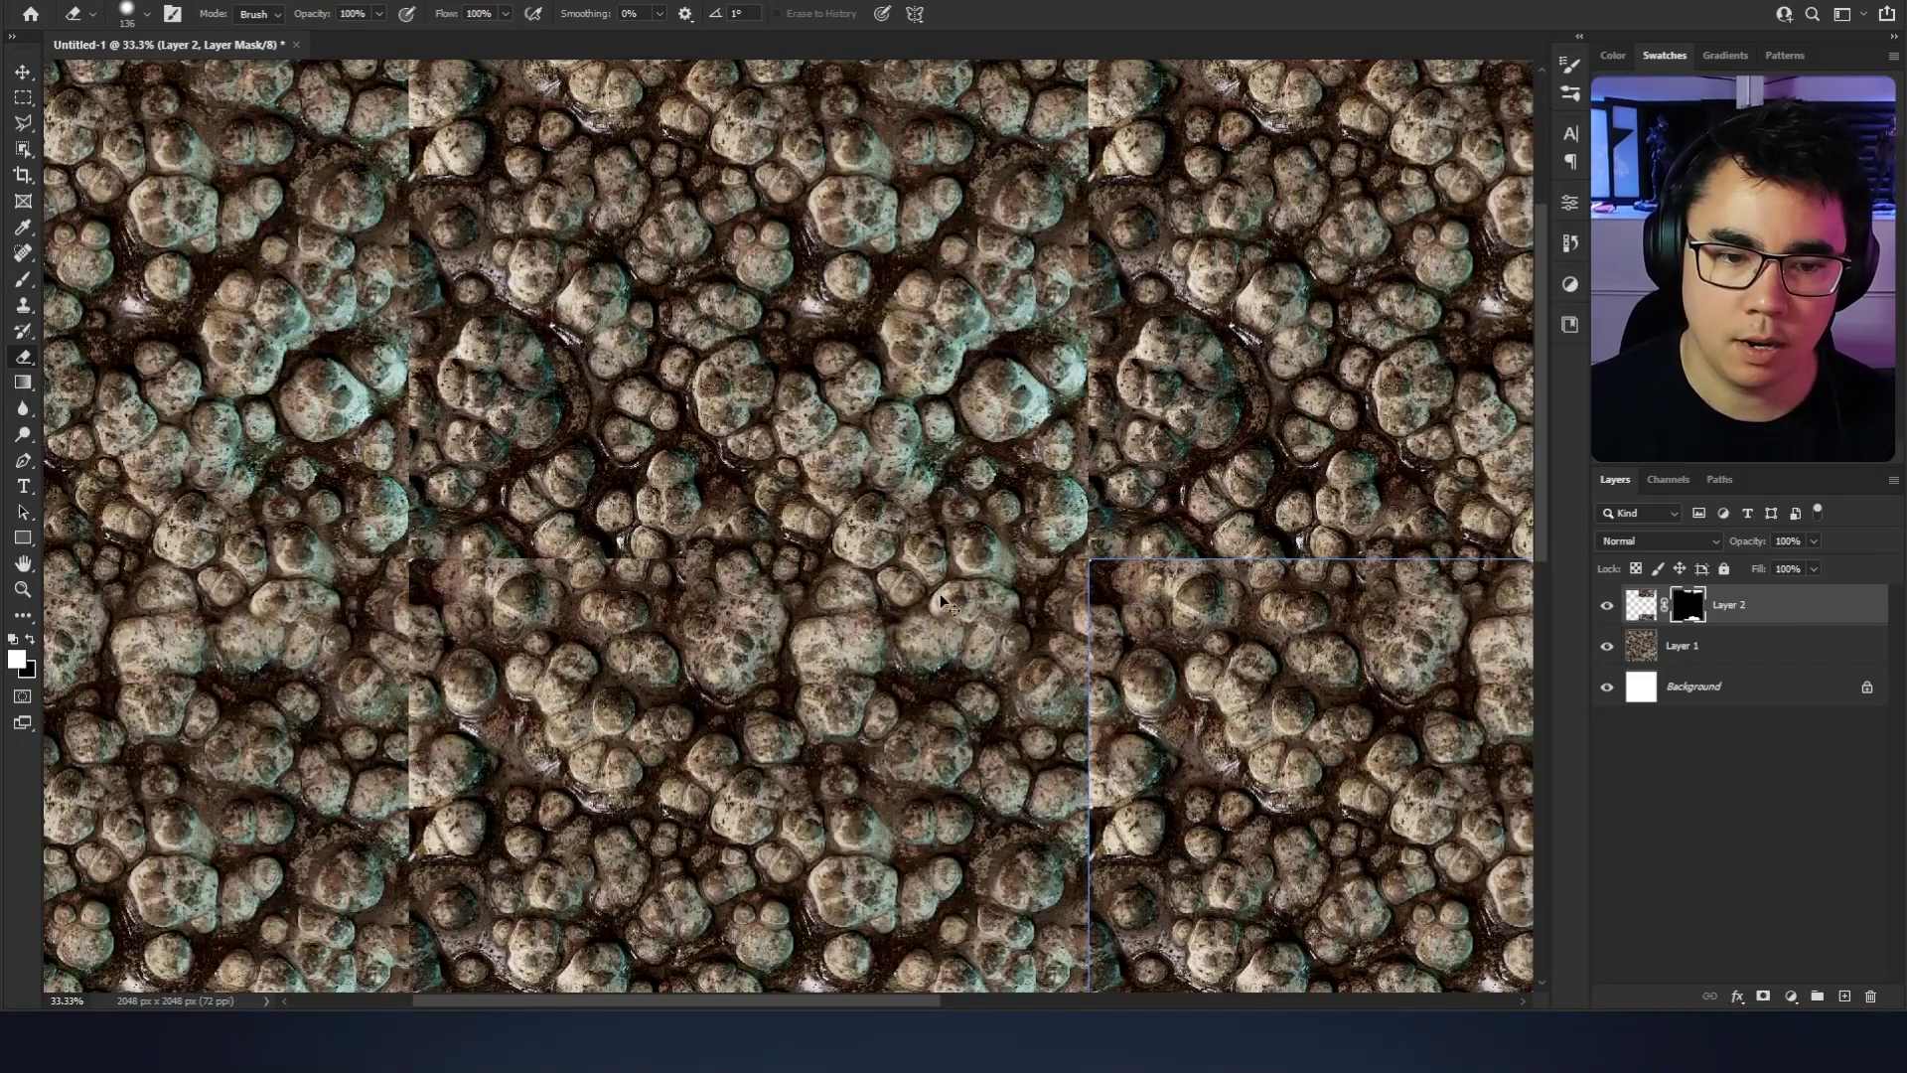
scroll(951, 608, down, 3)
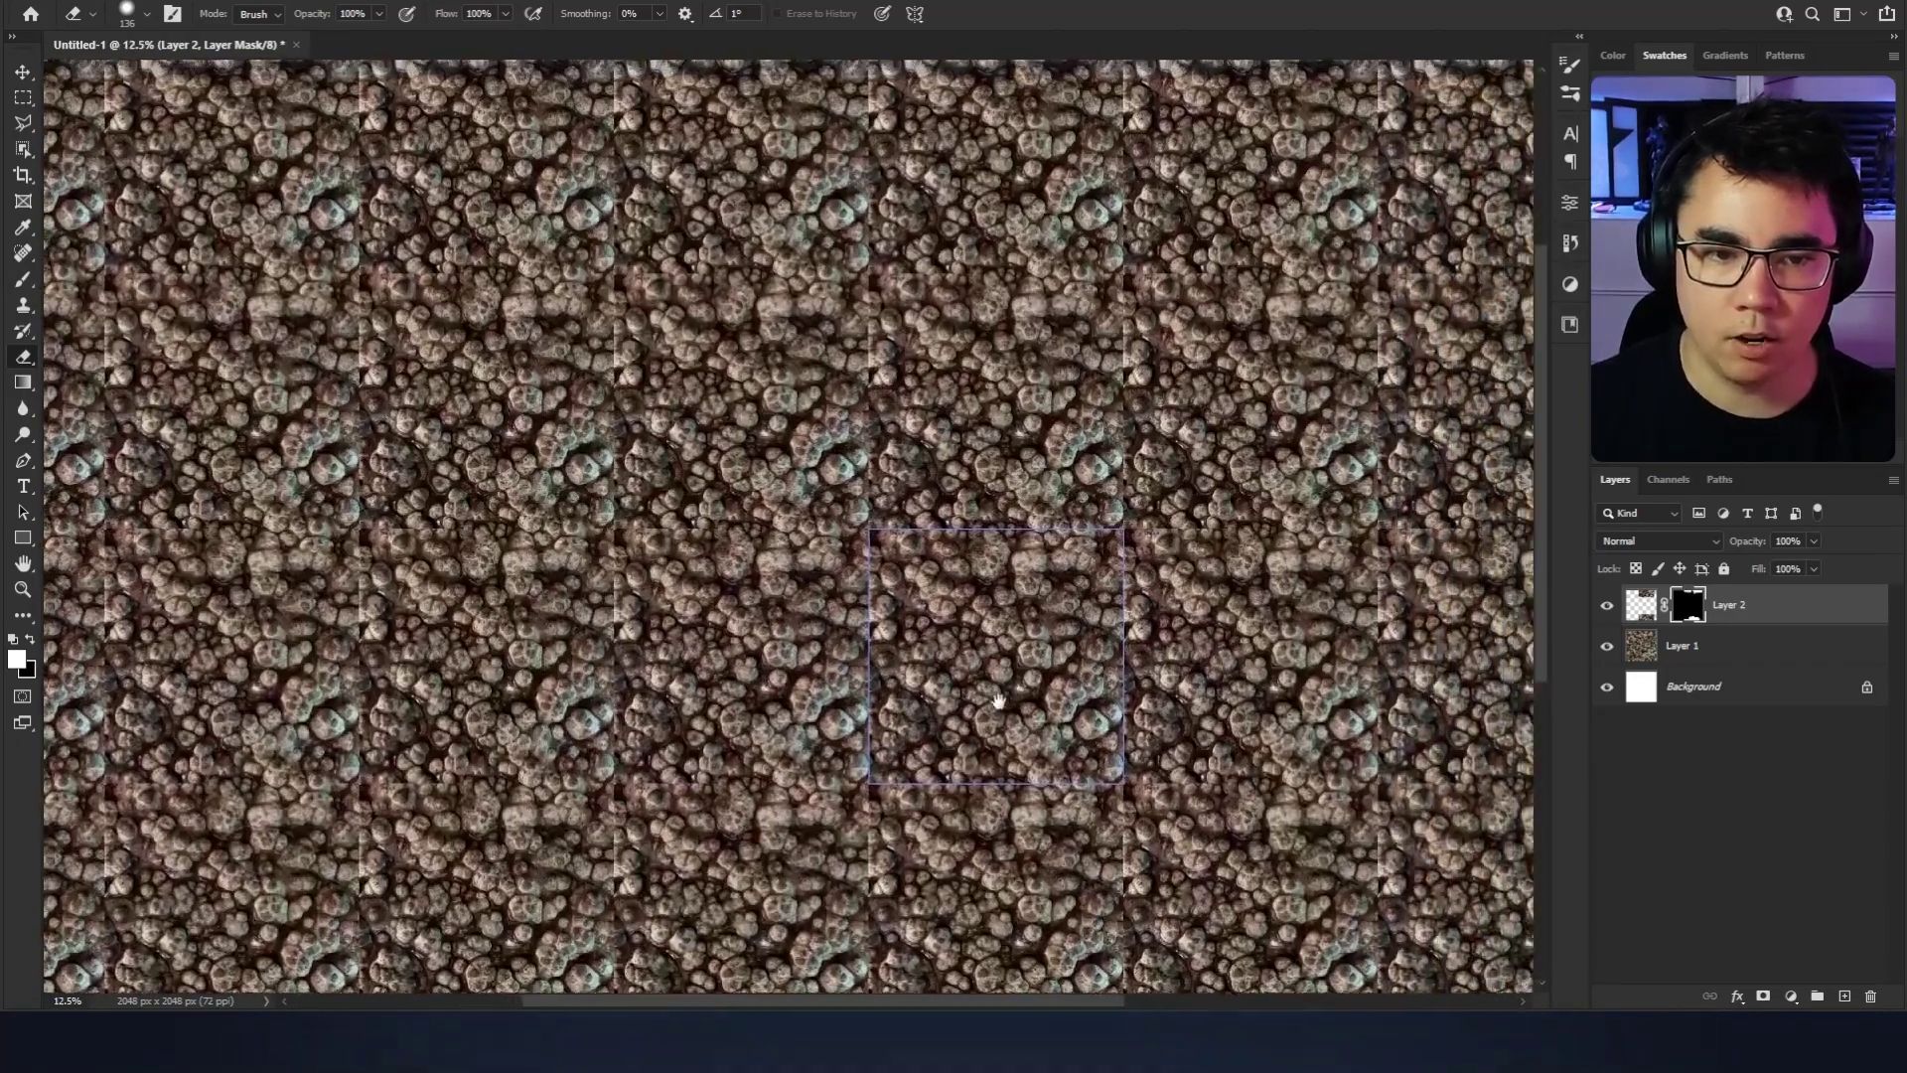
scroll(1003, 768, down, 2)
scroll(1005, 774, up, 2)
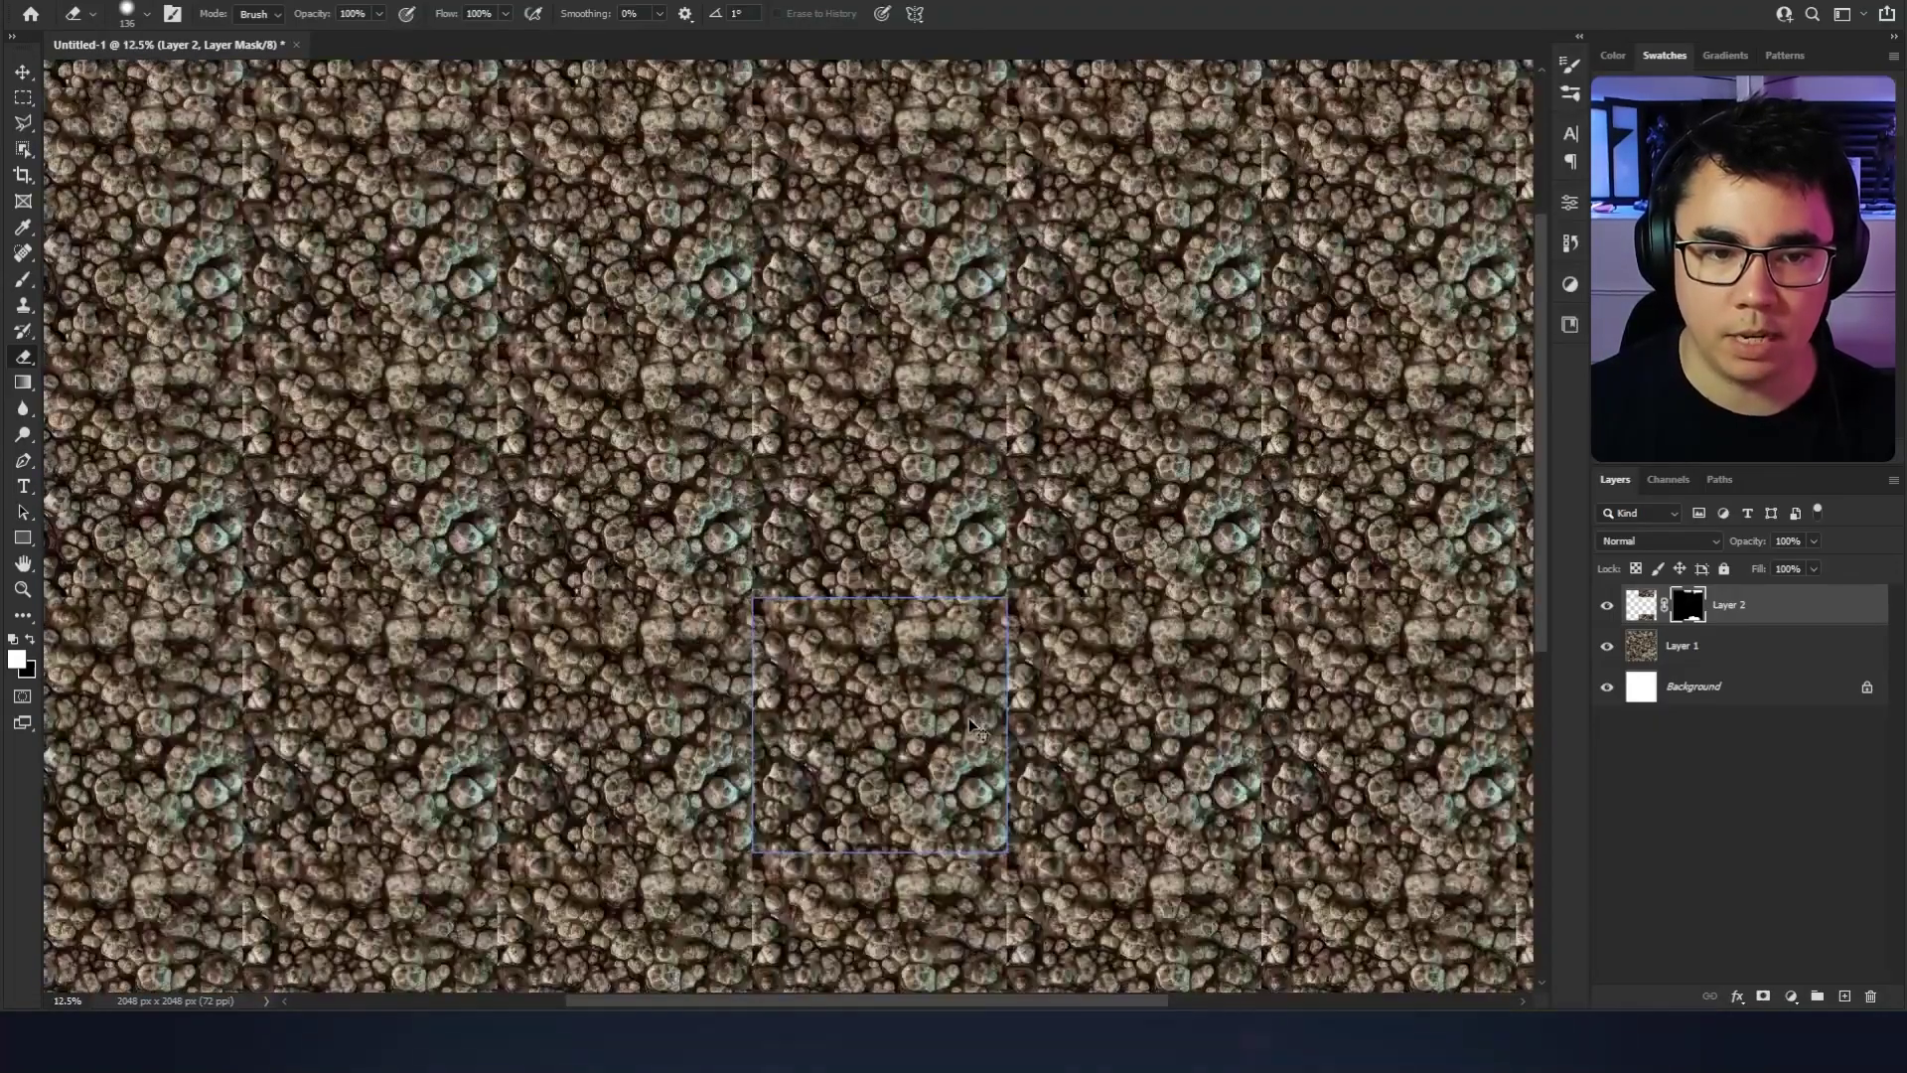
scroll(948, 685, down, 1)
scroll(945, 681, up, 2)
drag(946, 682, 935, 629)
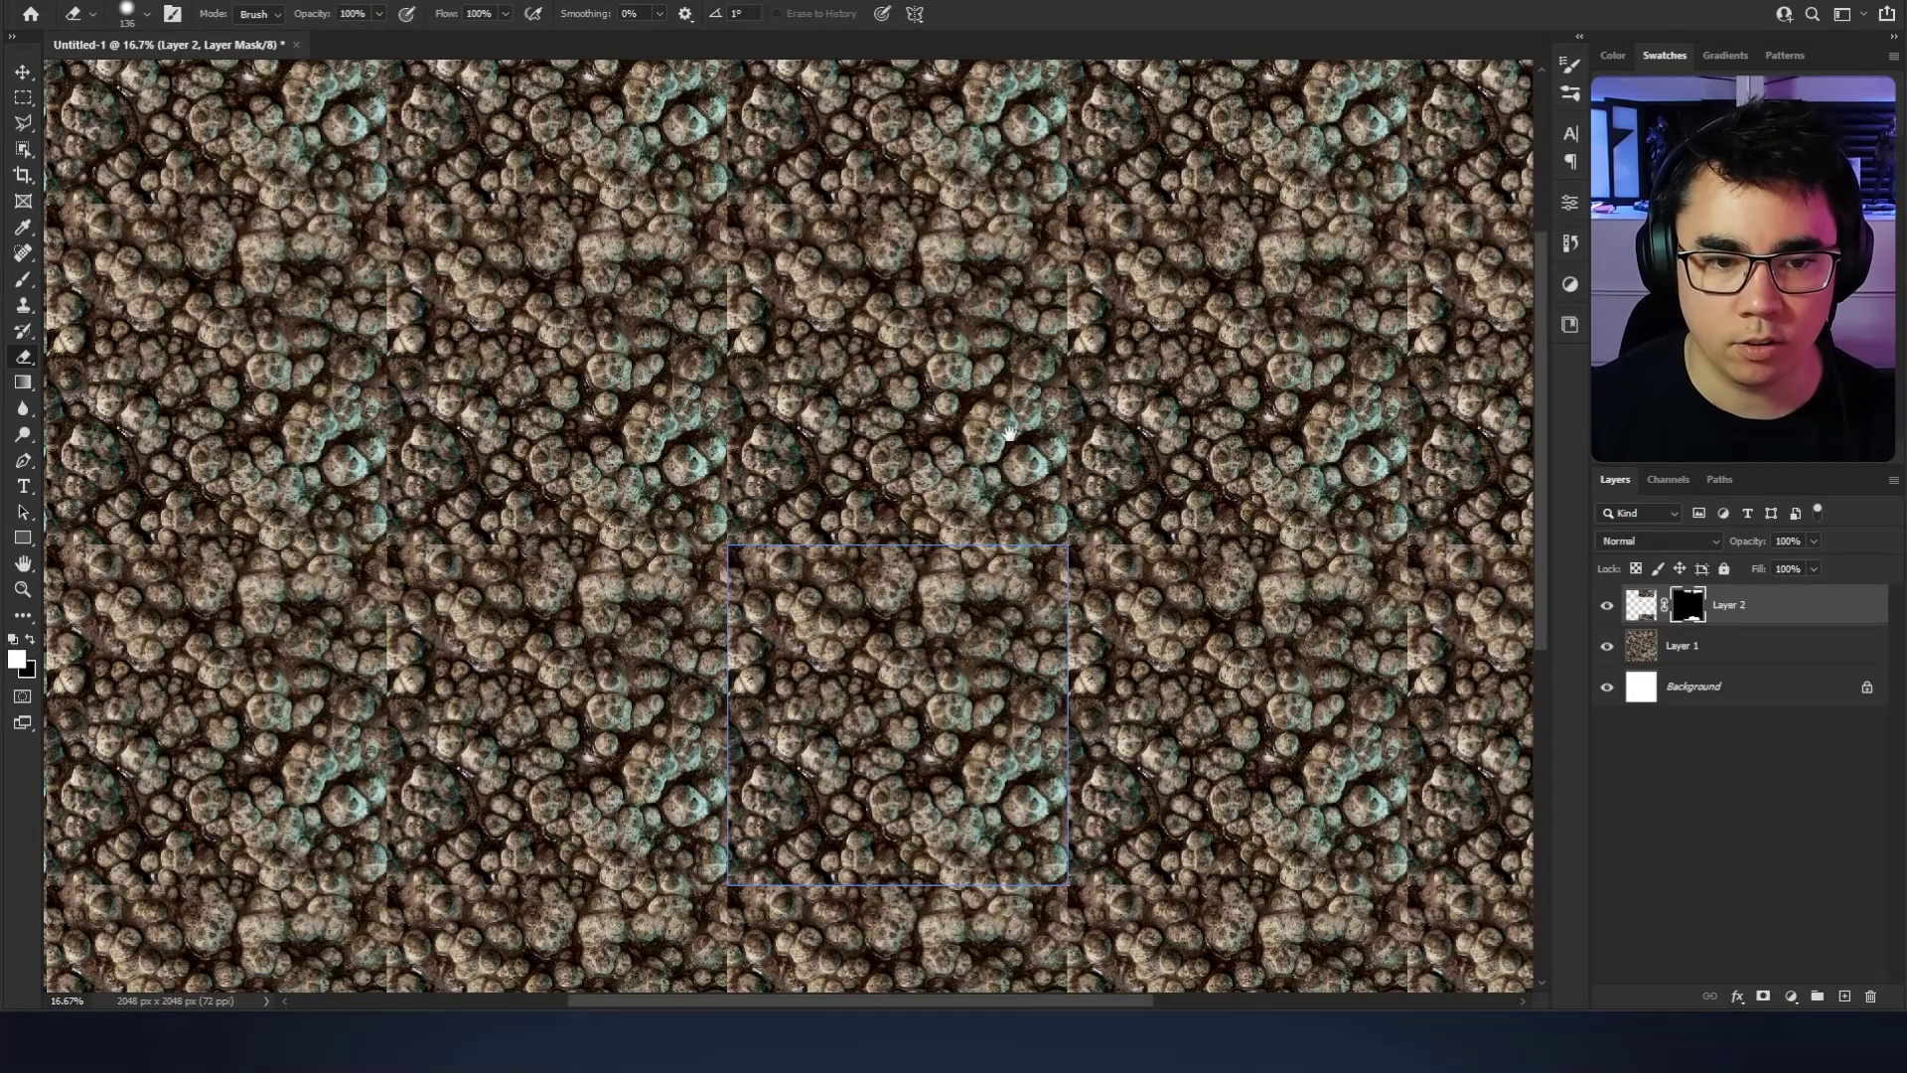
drag(1009, 433, 997, 463)
scroll(989, 461, up, 1)
drag(774, 419, 1055, 592)
drag(916, 592, 967, 604)
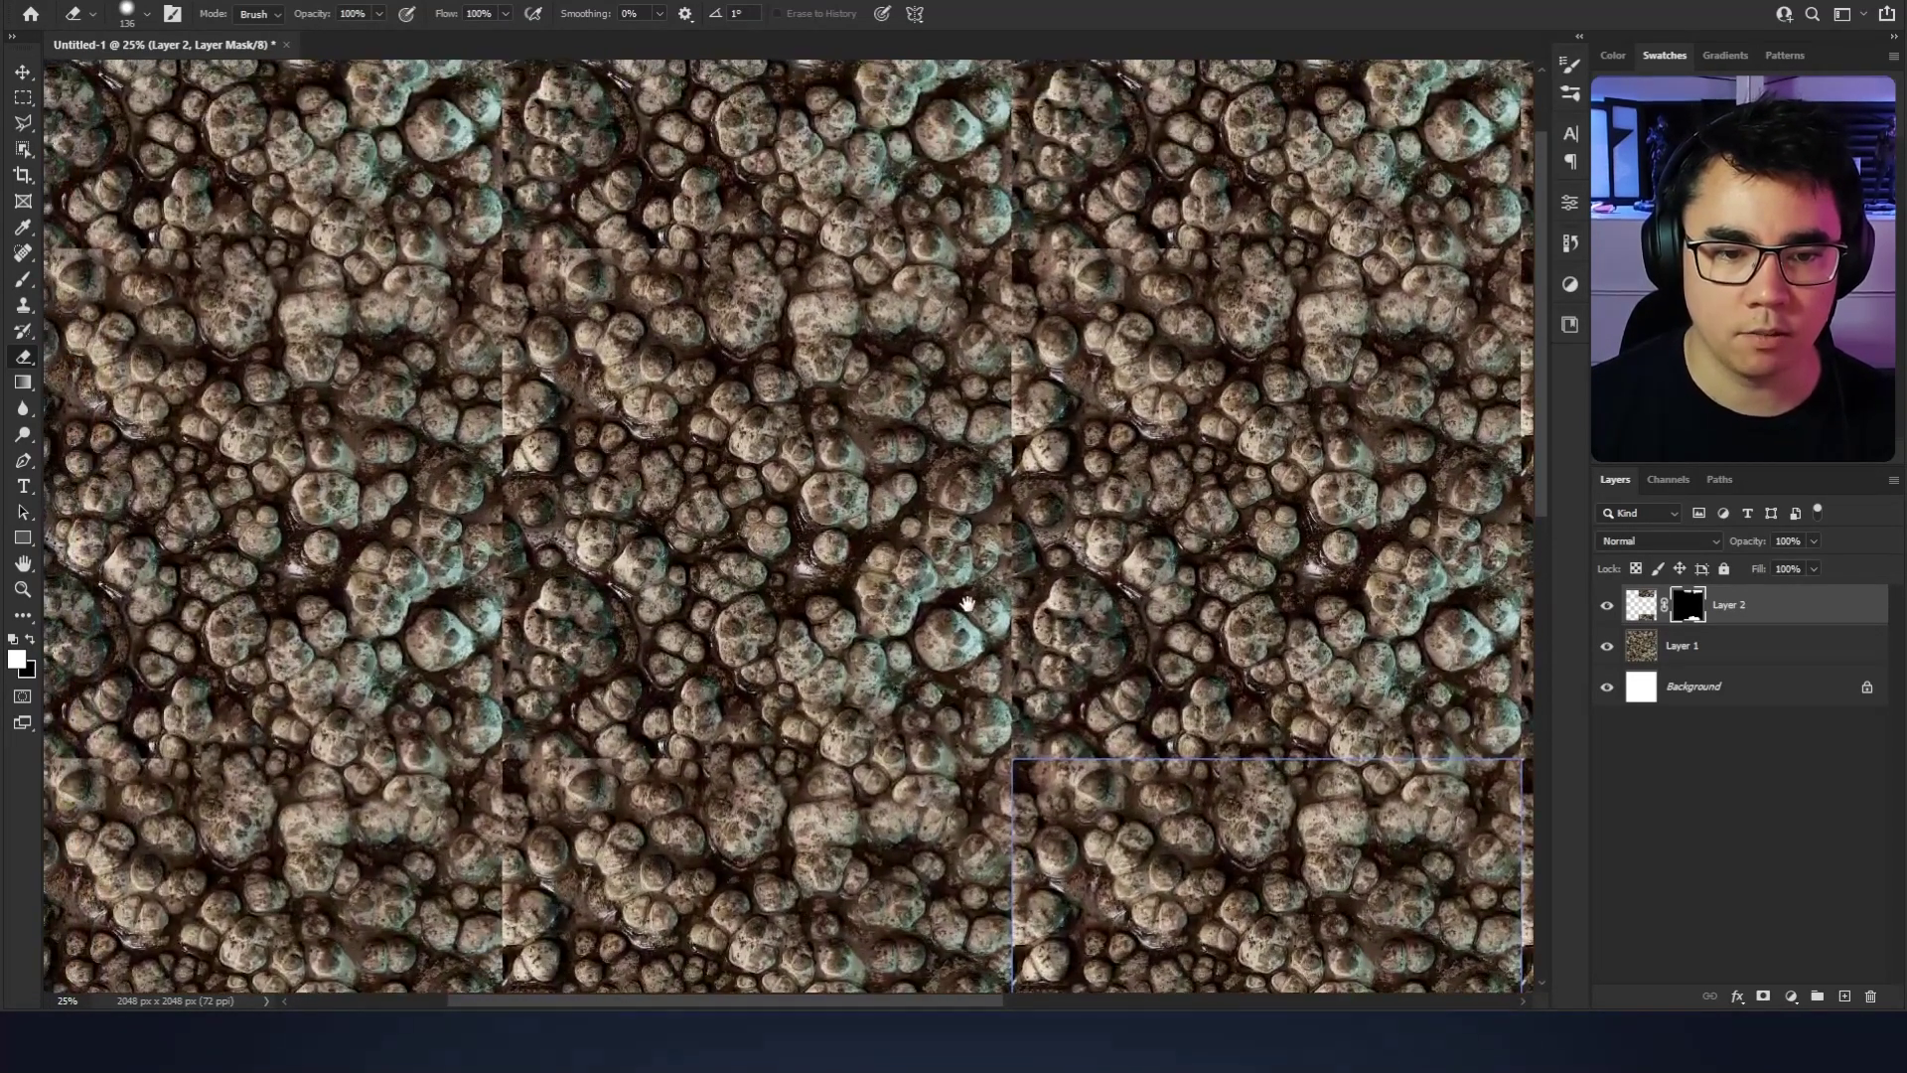
scroll(994, 596, down, 1)
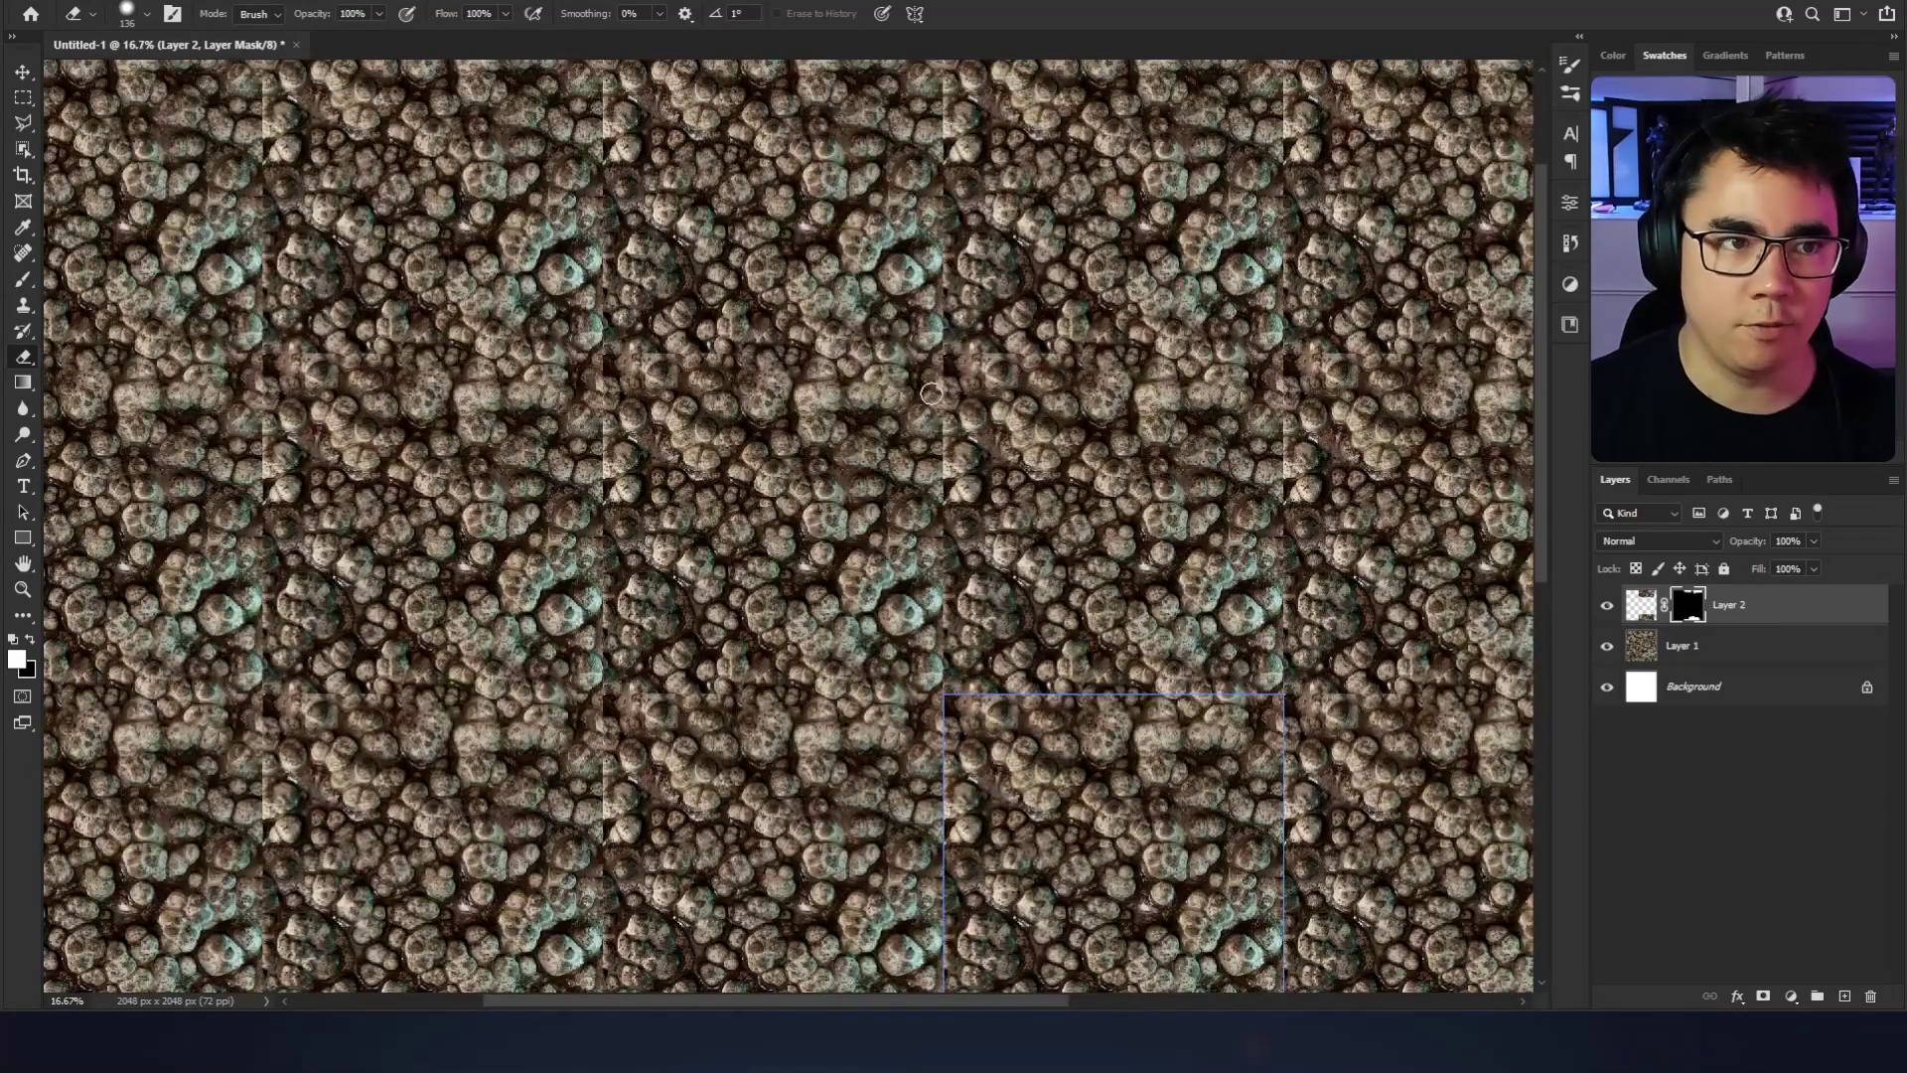
scroll(1100, 610, down, 2)
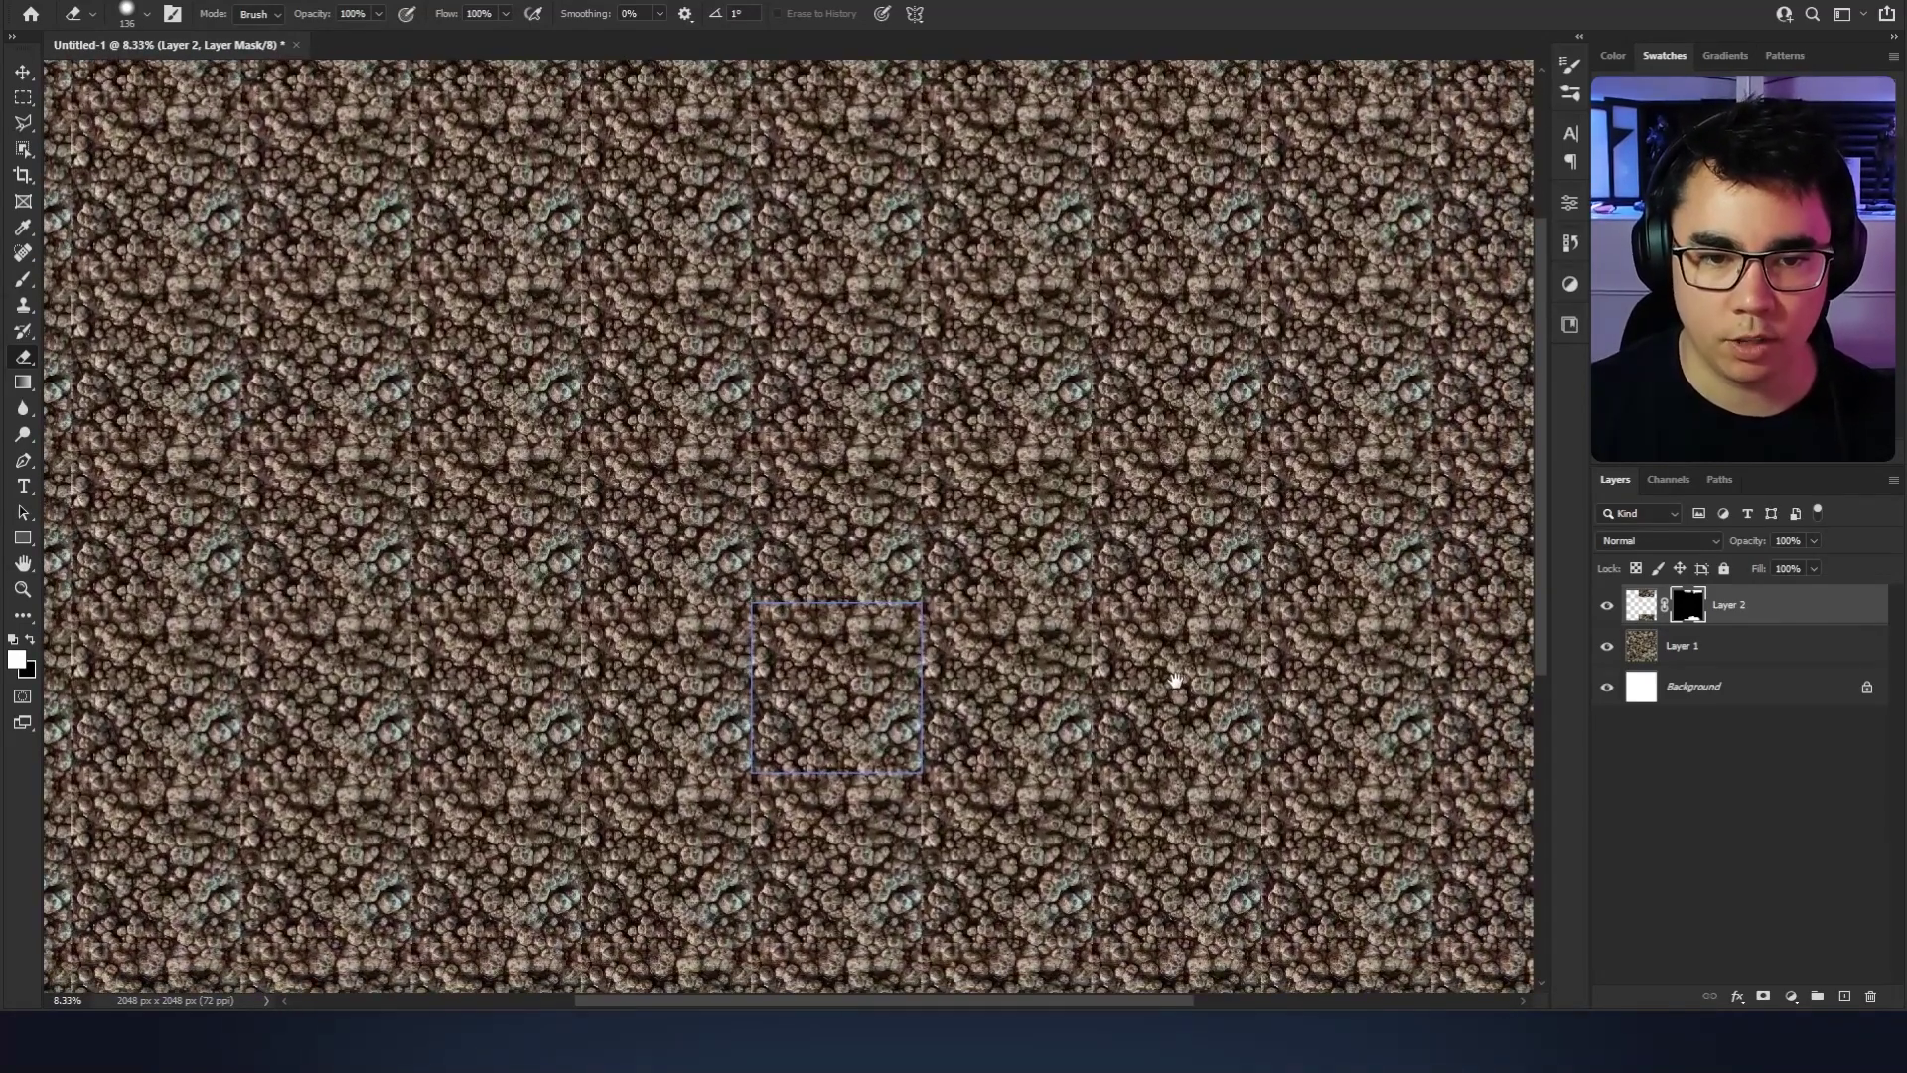
drag(1175, 680, 1172, 677)
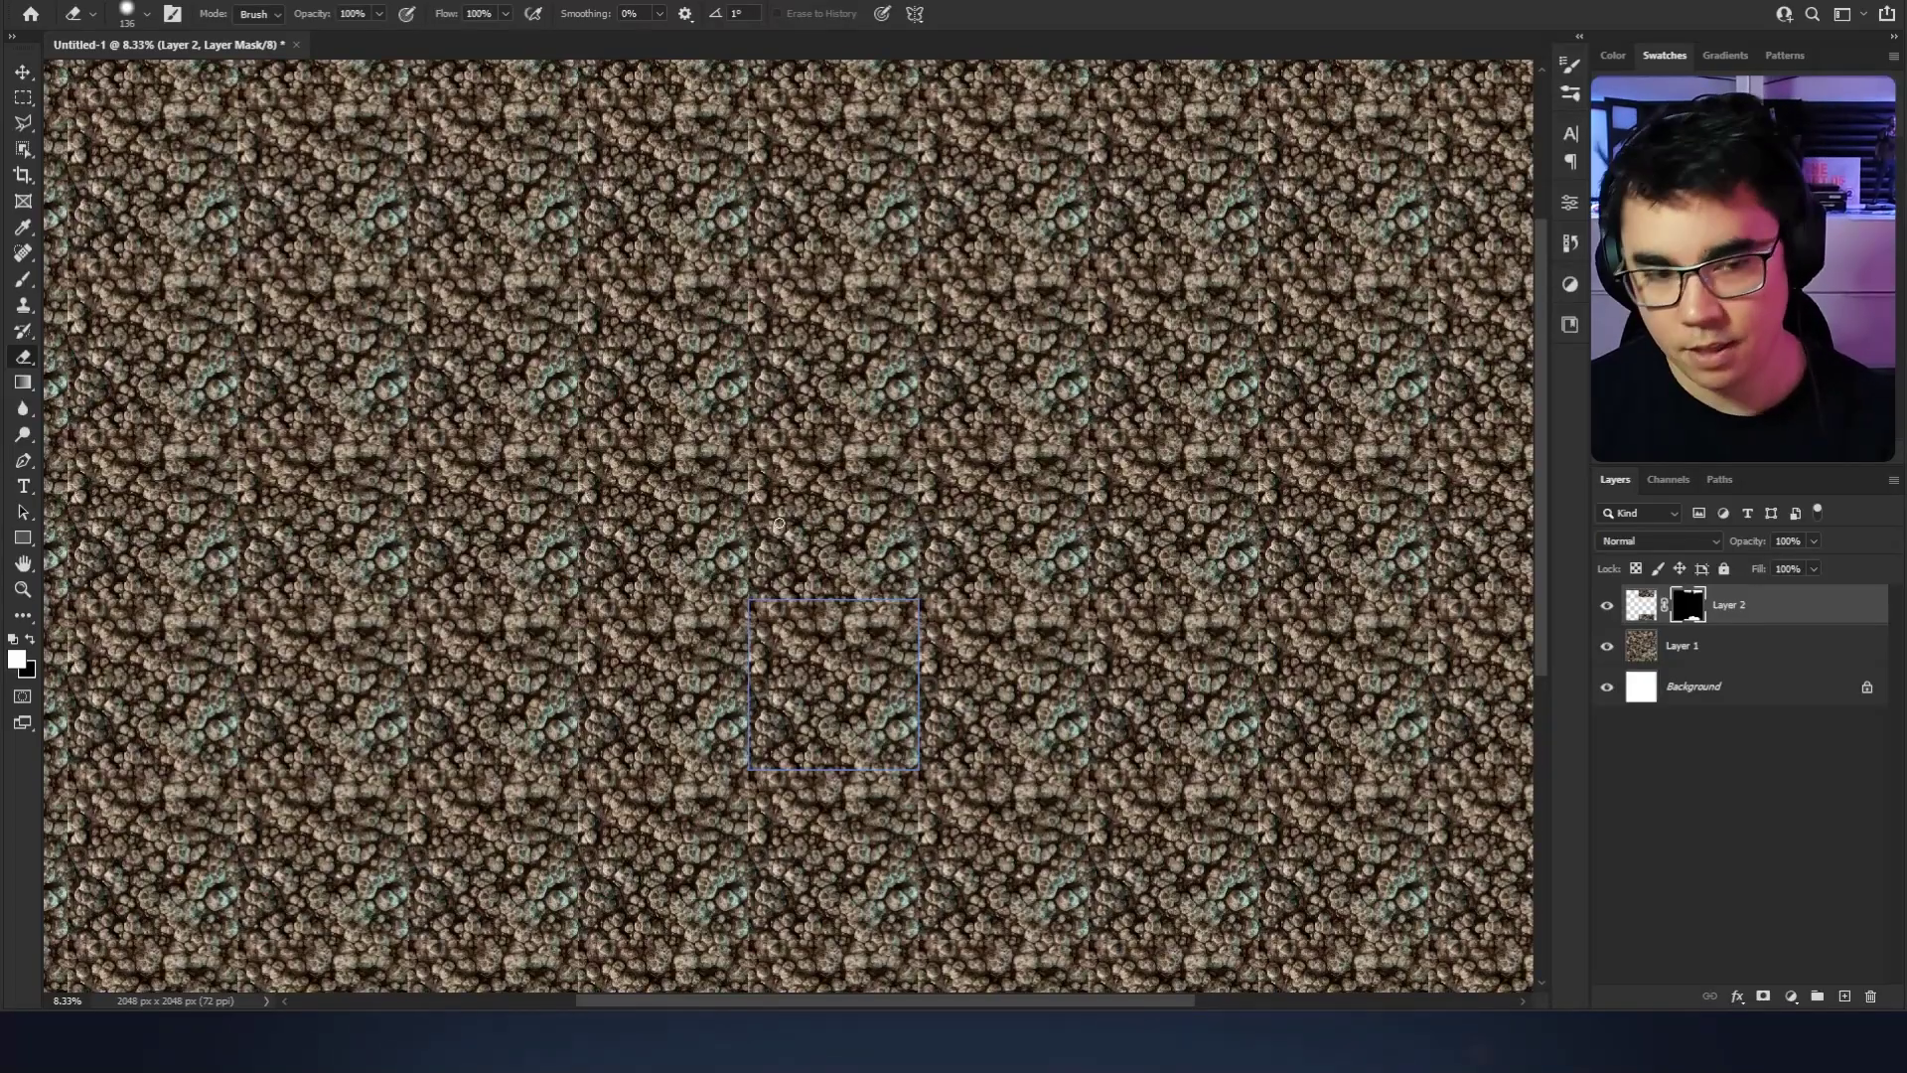
Step: Capture a 1152x741 region of the tiled texture, highlight its repeating rock features in green, and discard the capture
key(Print)
drag(224, 183, 1370, 920)
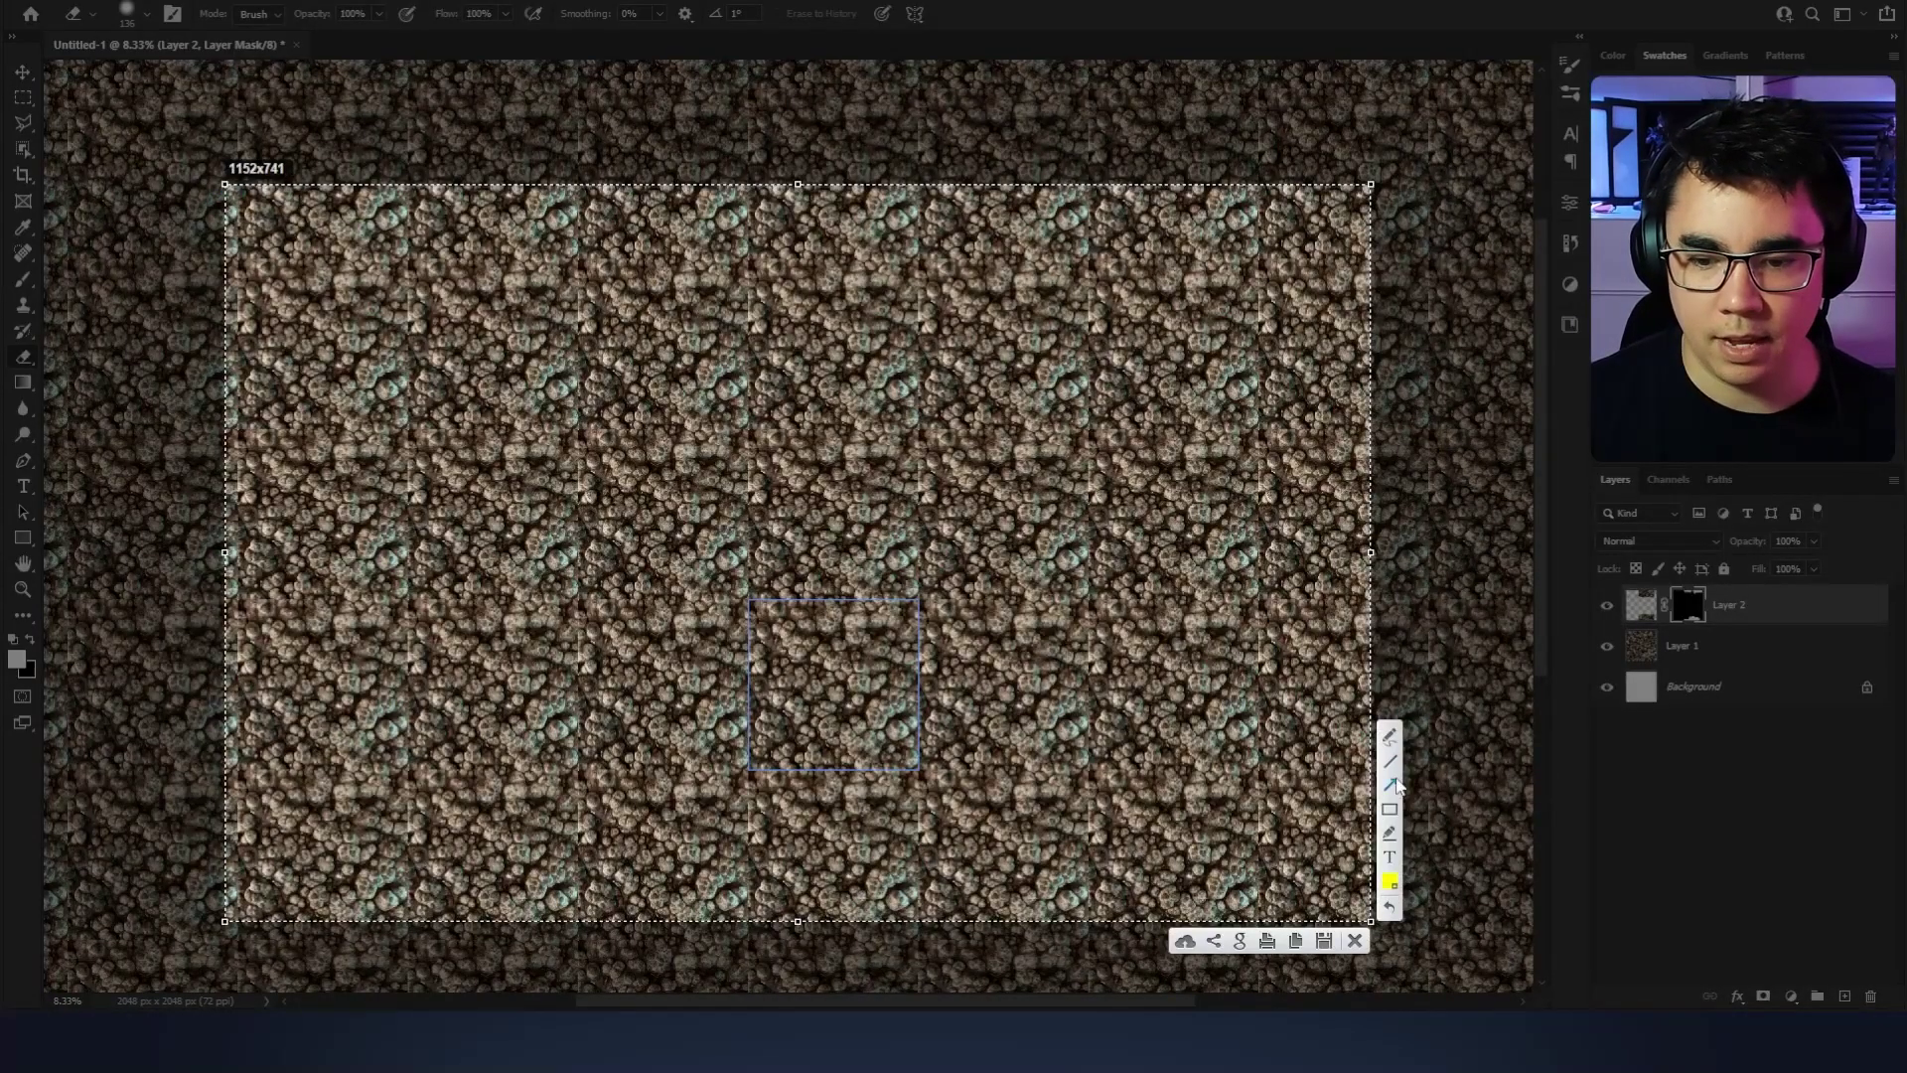
click(1389, 739)
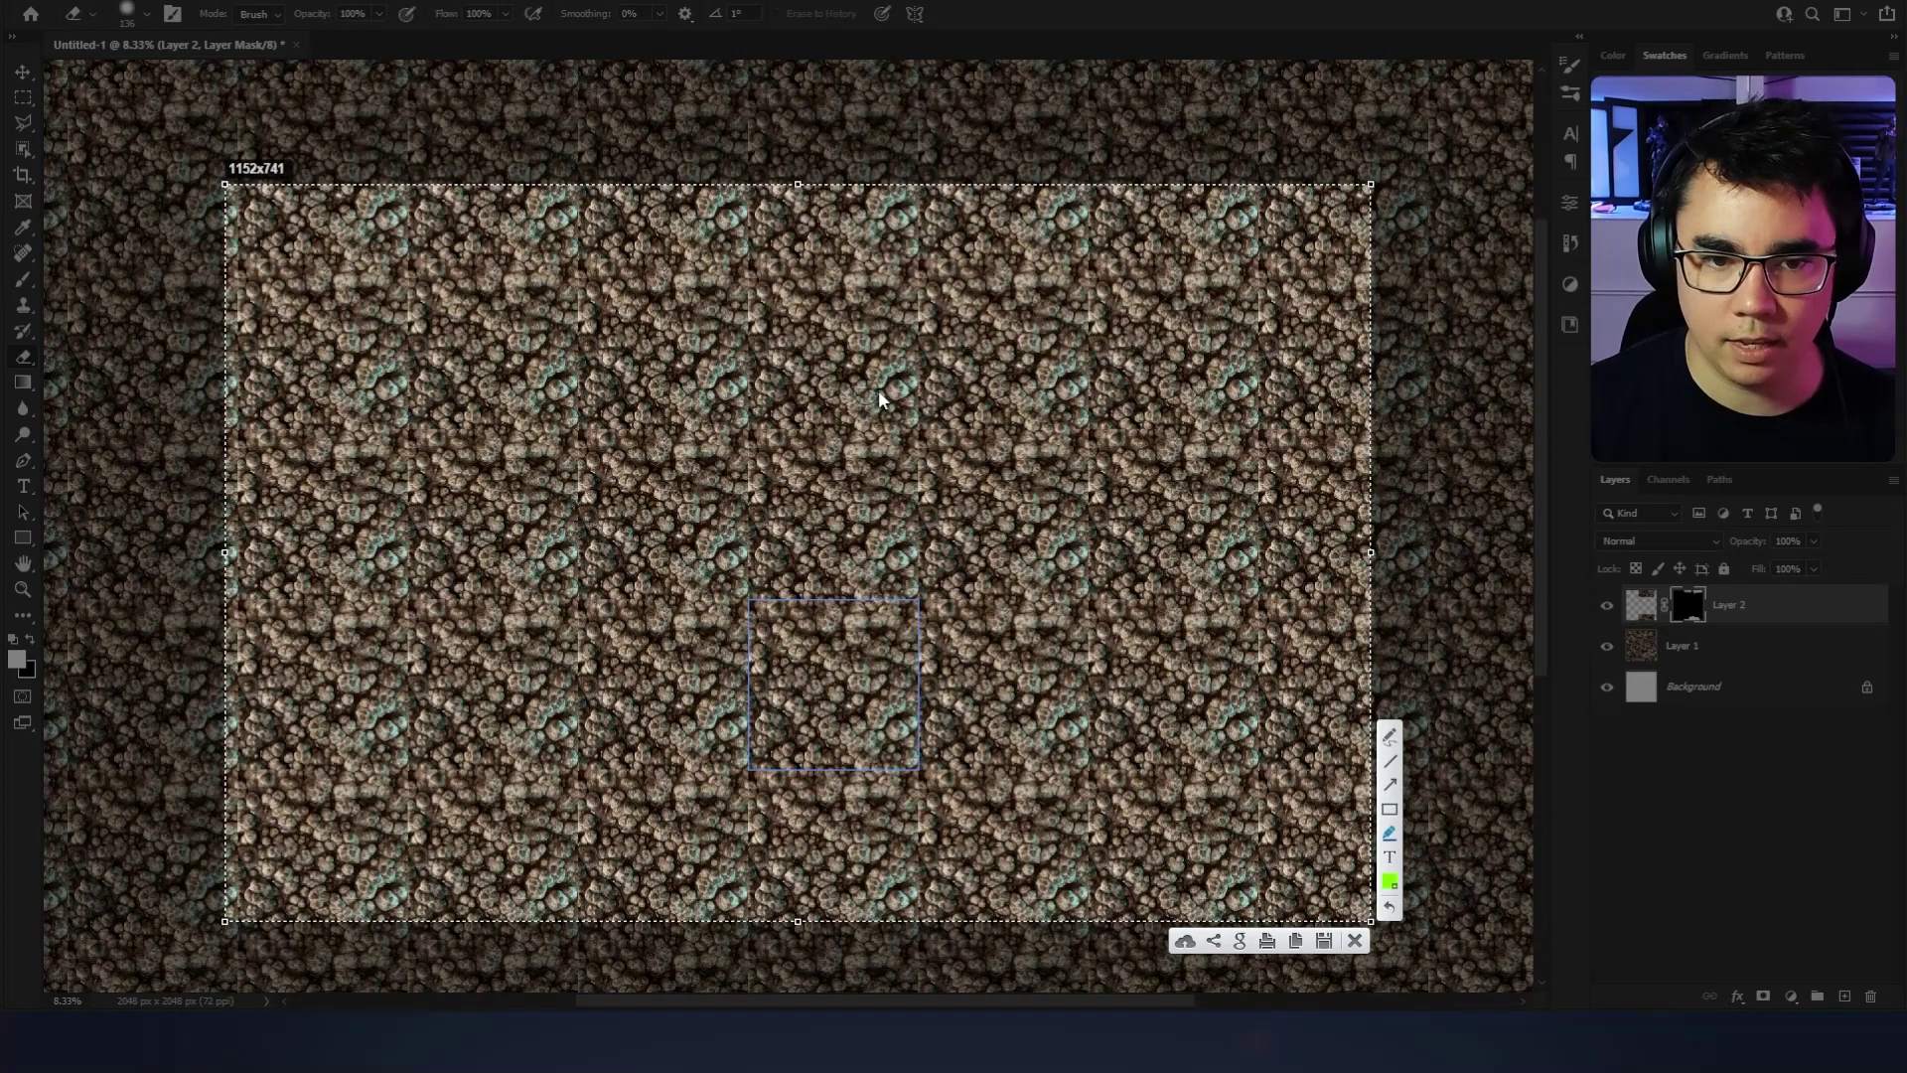
drag(872, 407, 925, 375)
drag(720, 542, 731, 556)
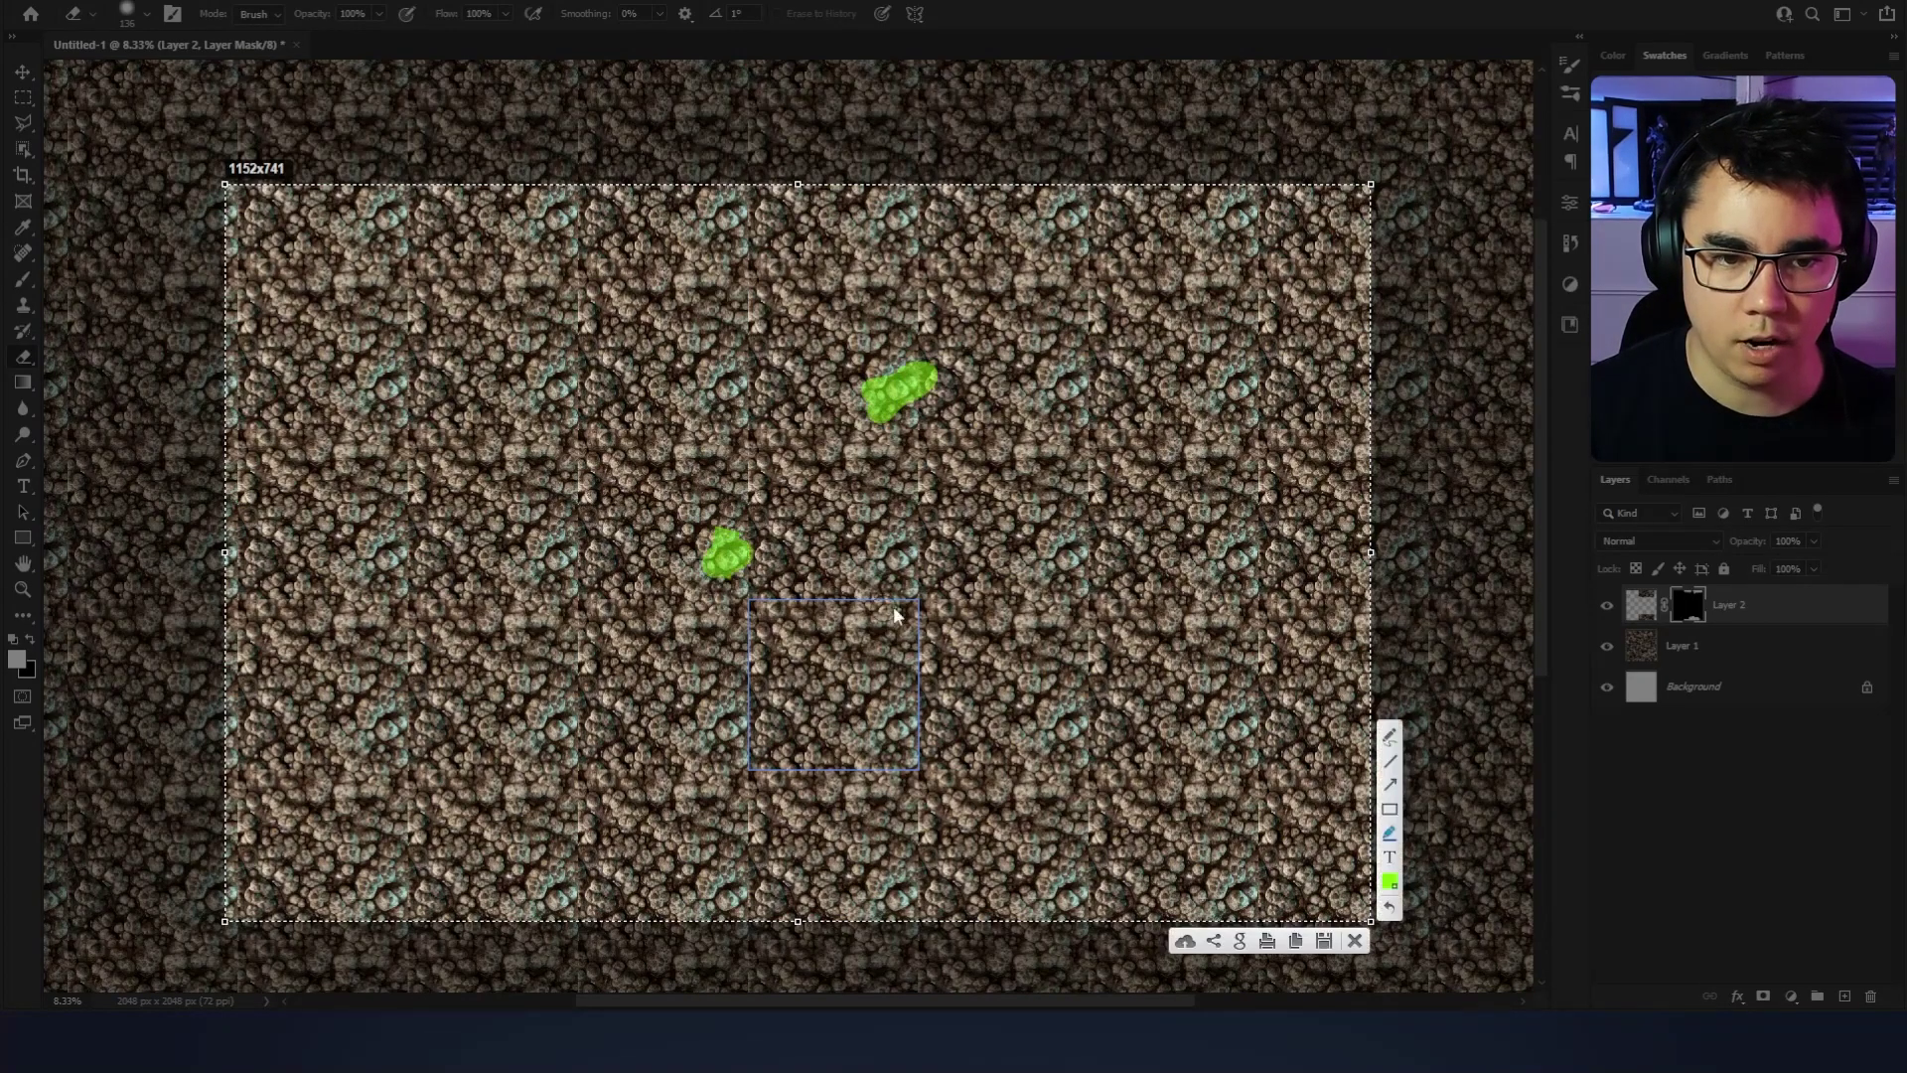
drag(727, 381, 730, 407)
drag(541, 397, 581, 383)
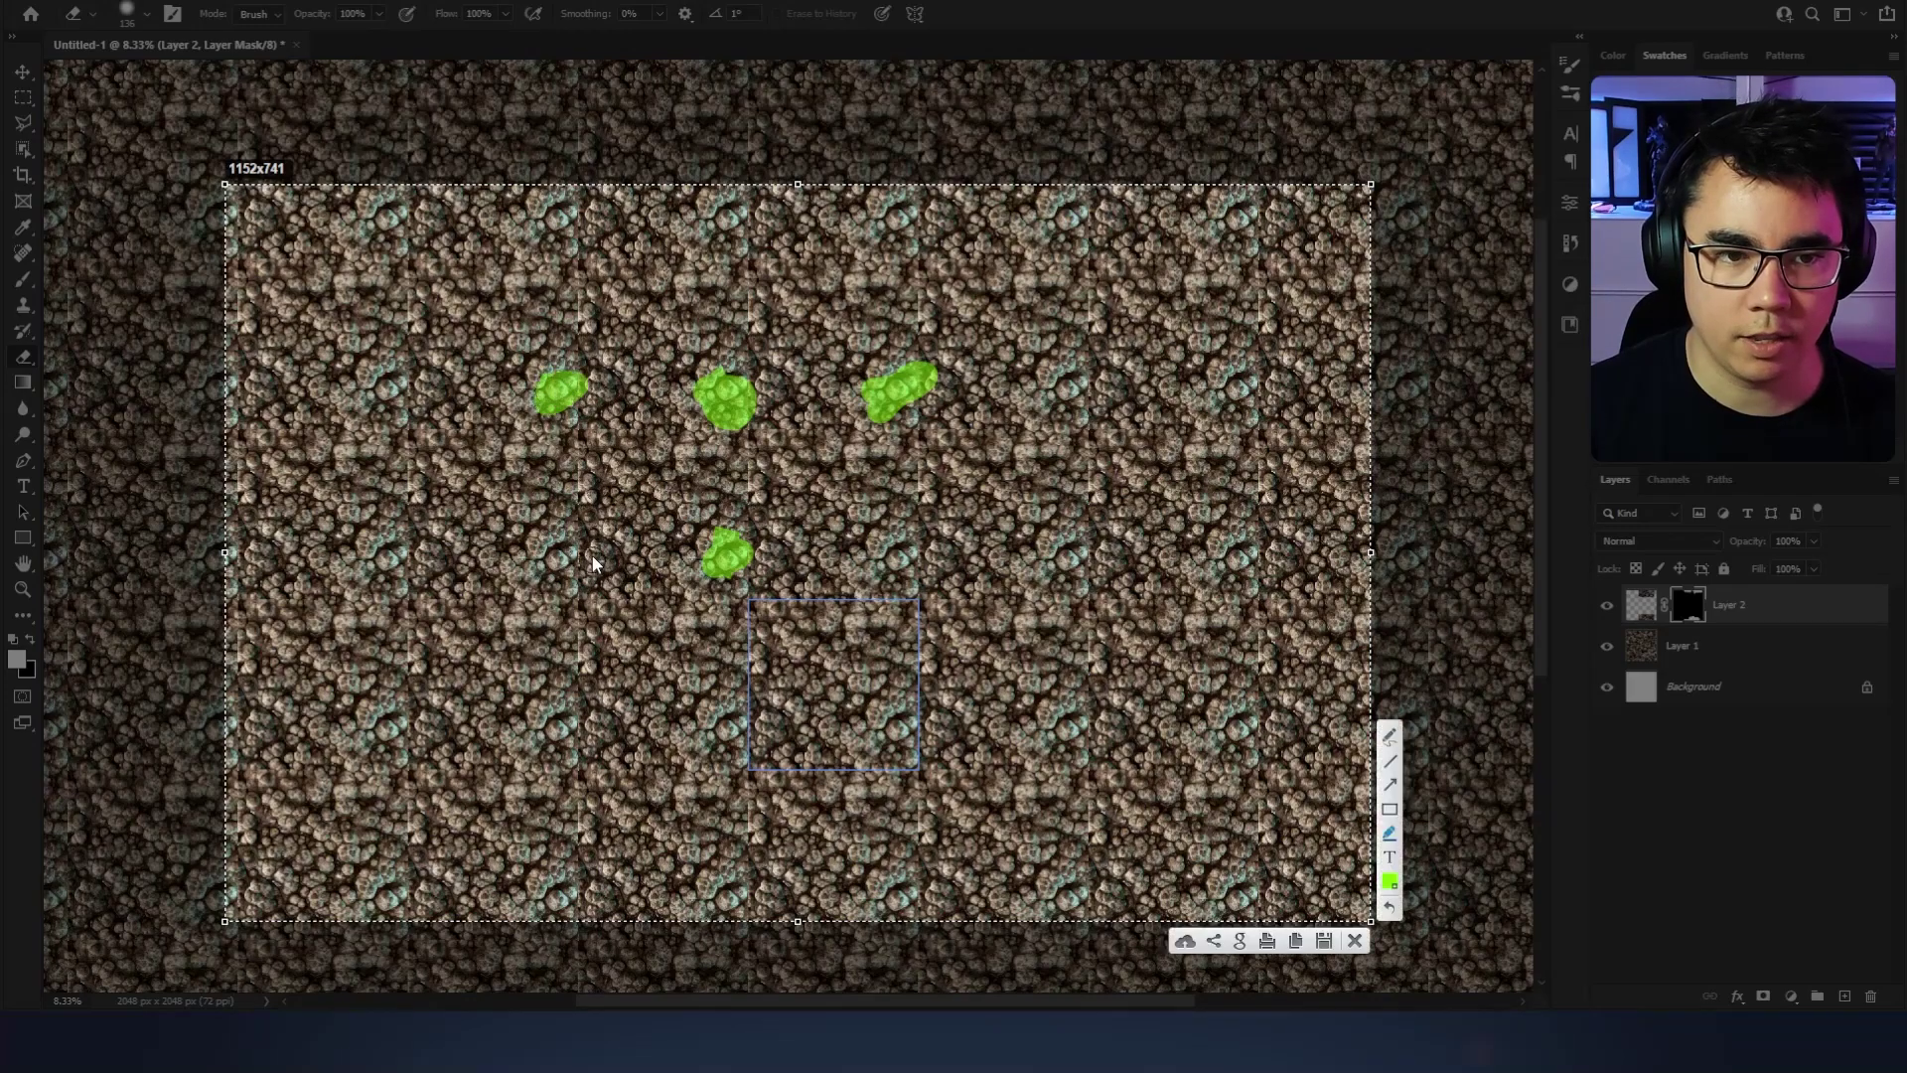
mouse_move(637, 284)
mouse_down()
mouse_move(711, 291)
mouse_move(618, 289)
mouse_up()
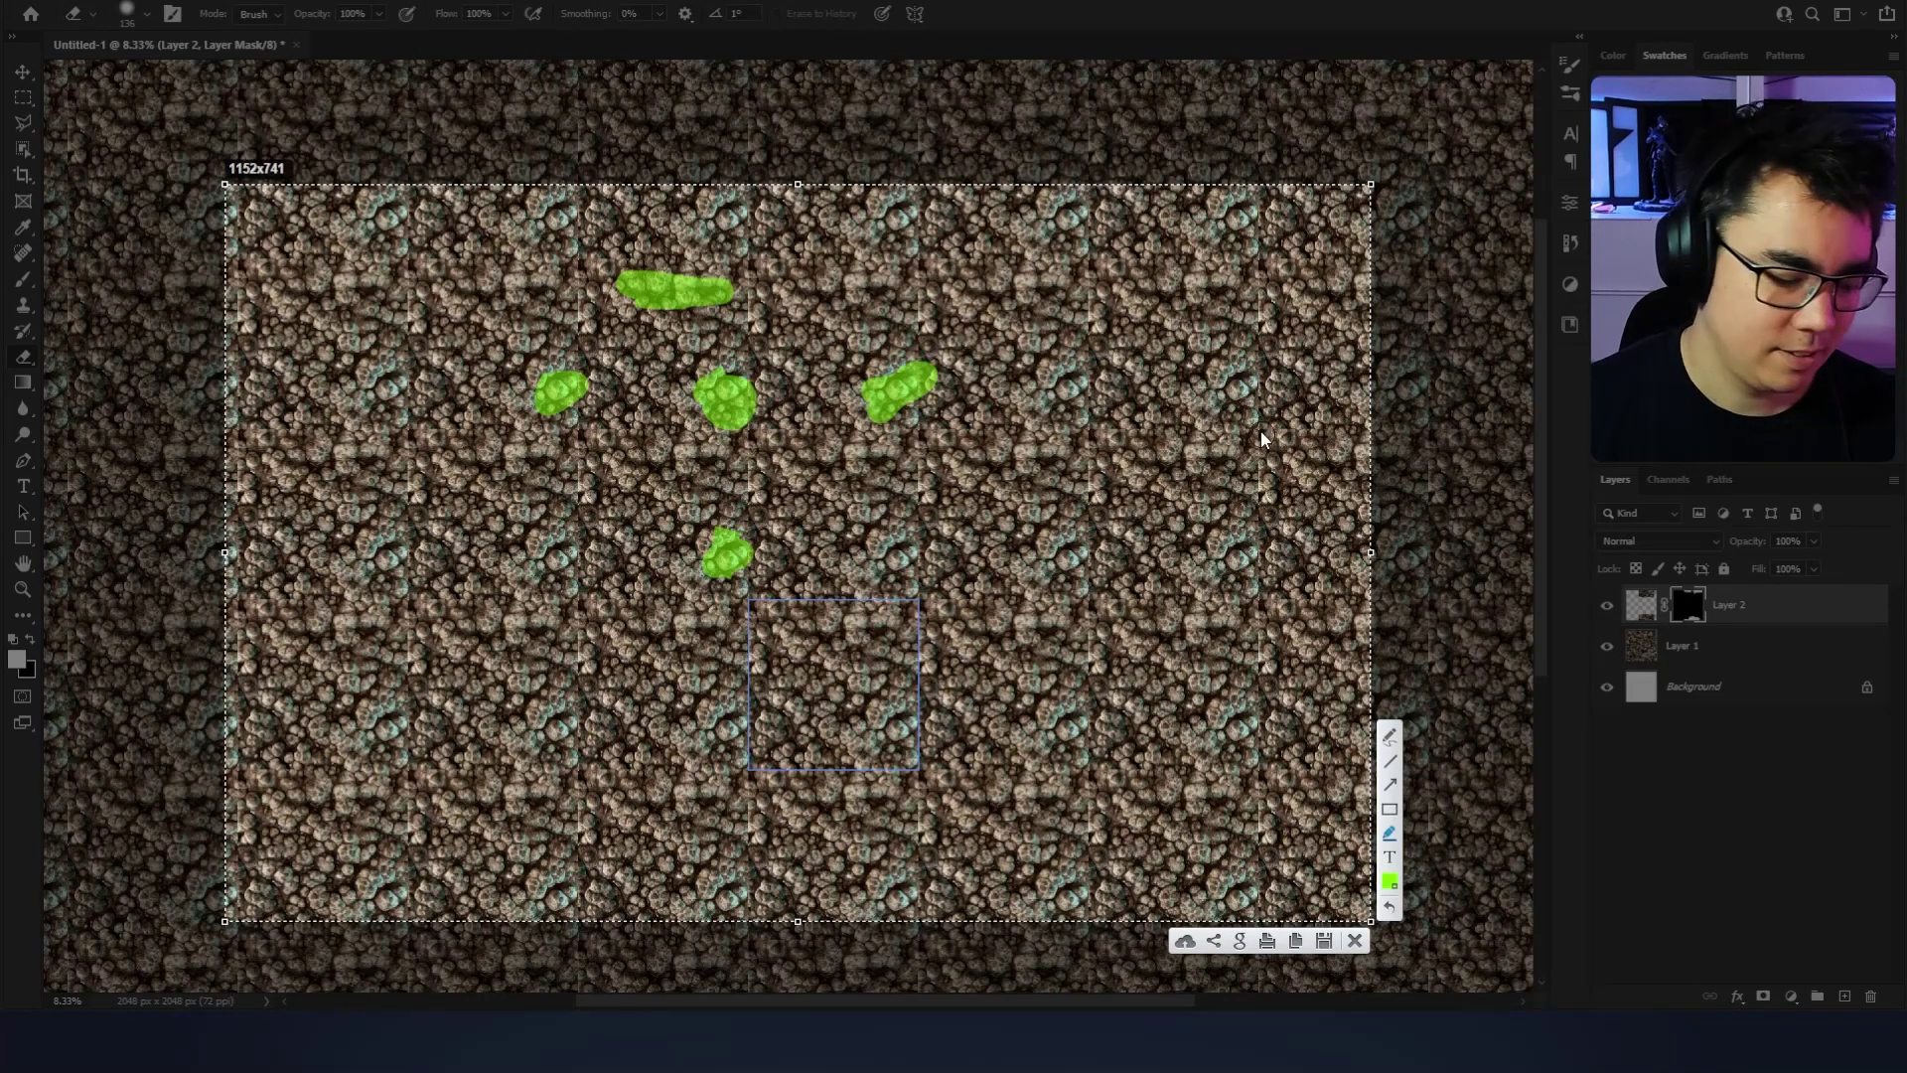
click(1356, 940)
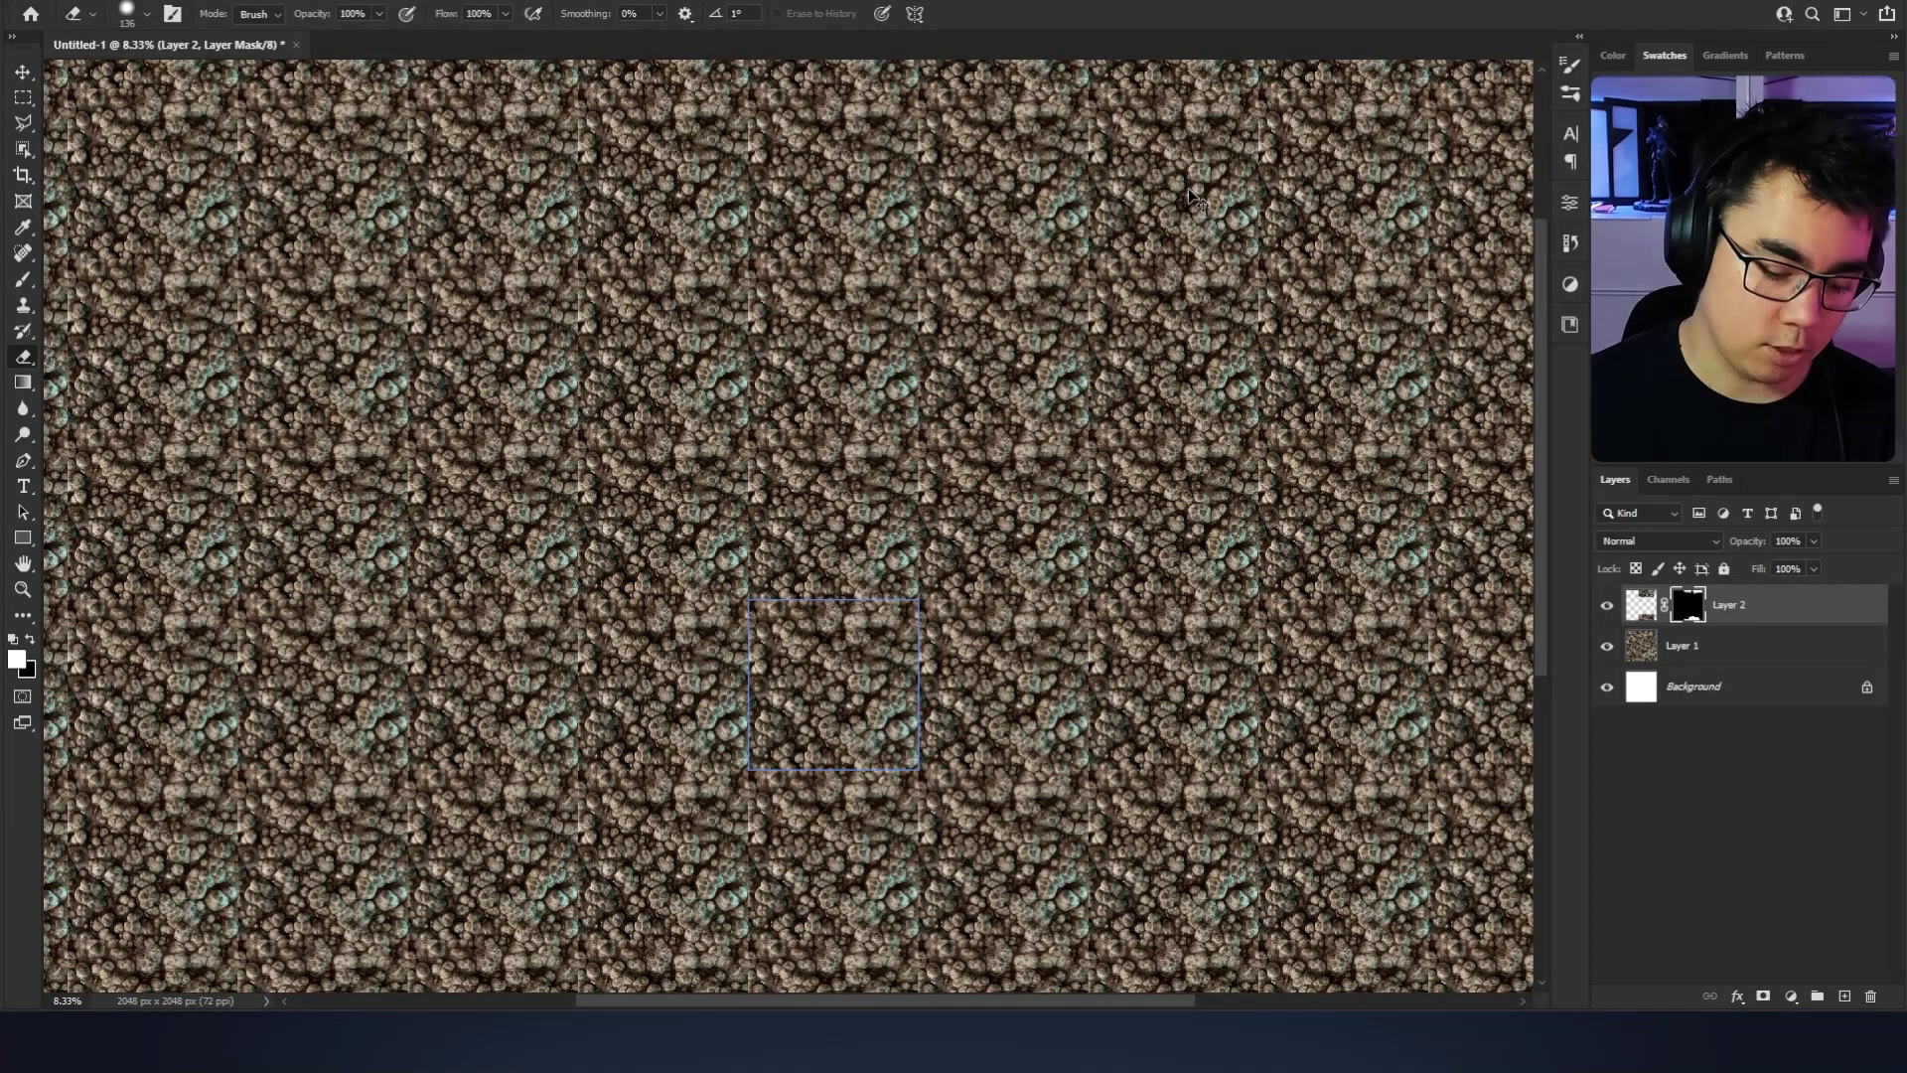
Step: Examine the large teal rock clusters and the remaining tile seams up close at 33.3% zoom
key(ctrl+plus)
key(ctrl+plus)
key(ctrl+plus)
drag(1005, 562, 830, 417)
drag(1239, 506, 695, 553)
key(ctrl+plus)
drag(904, 446, 850, 222)
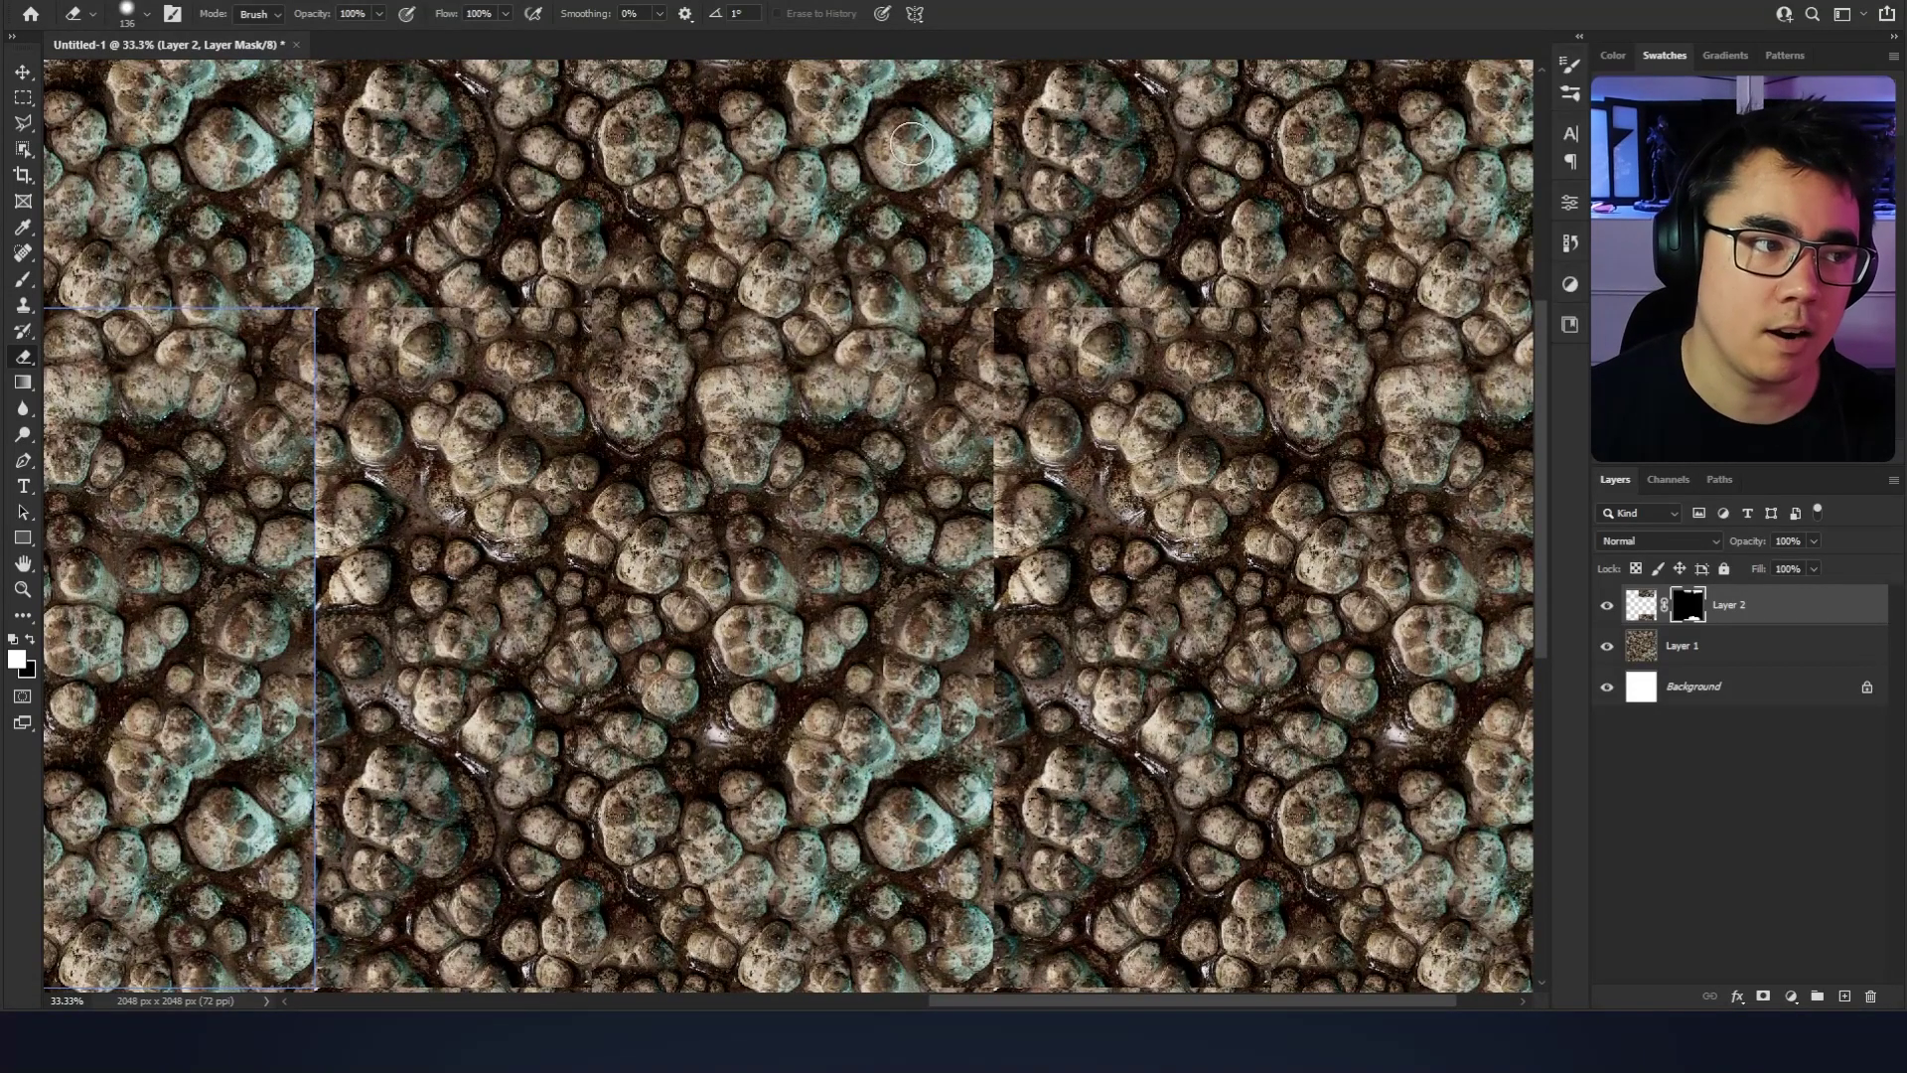
drag(923, 261, 1070, 227)
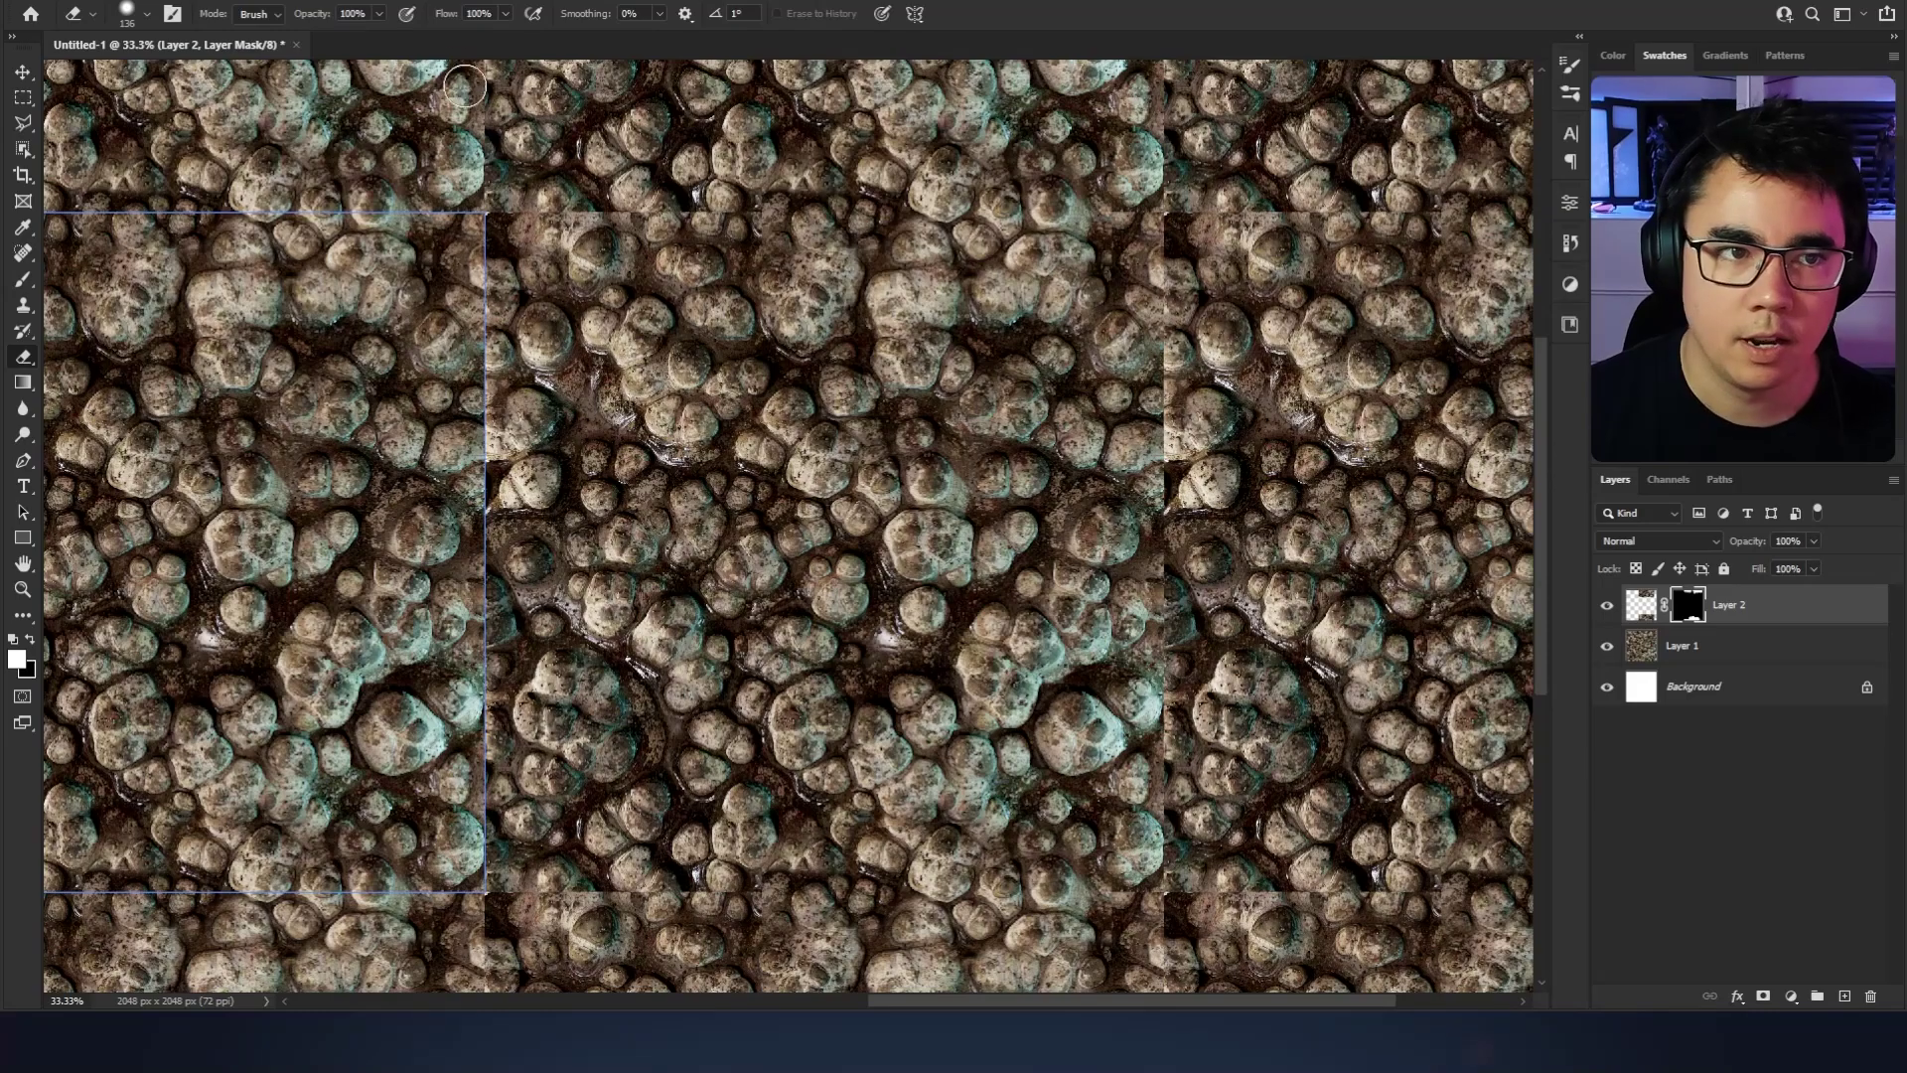
Step: Turn off Pattern Preview so only the single texture tile is displayed
click(339, 0)
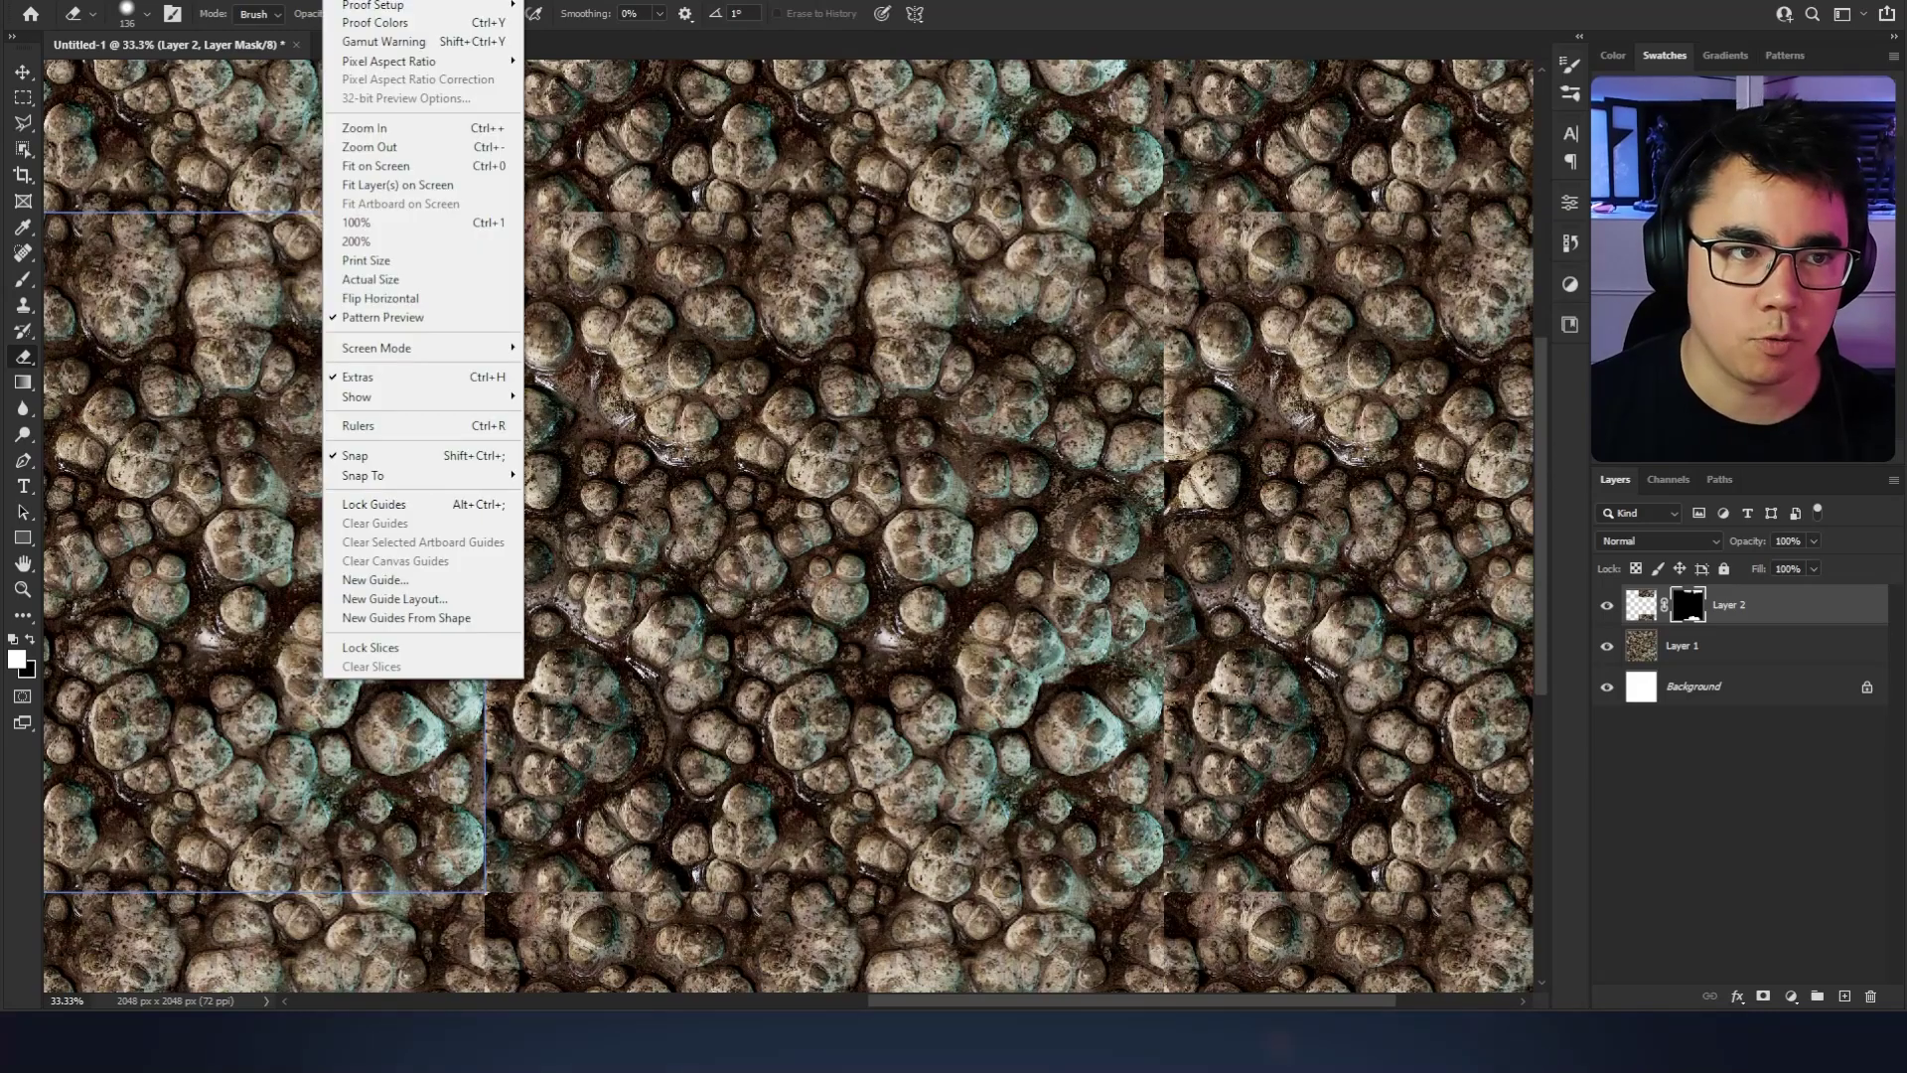
click(382, 318)
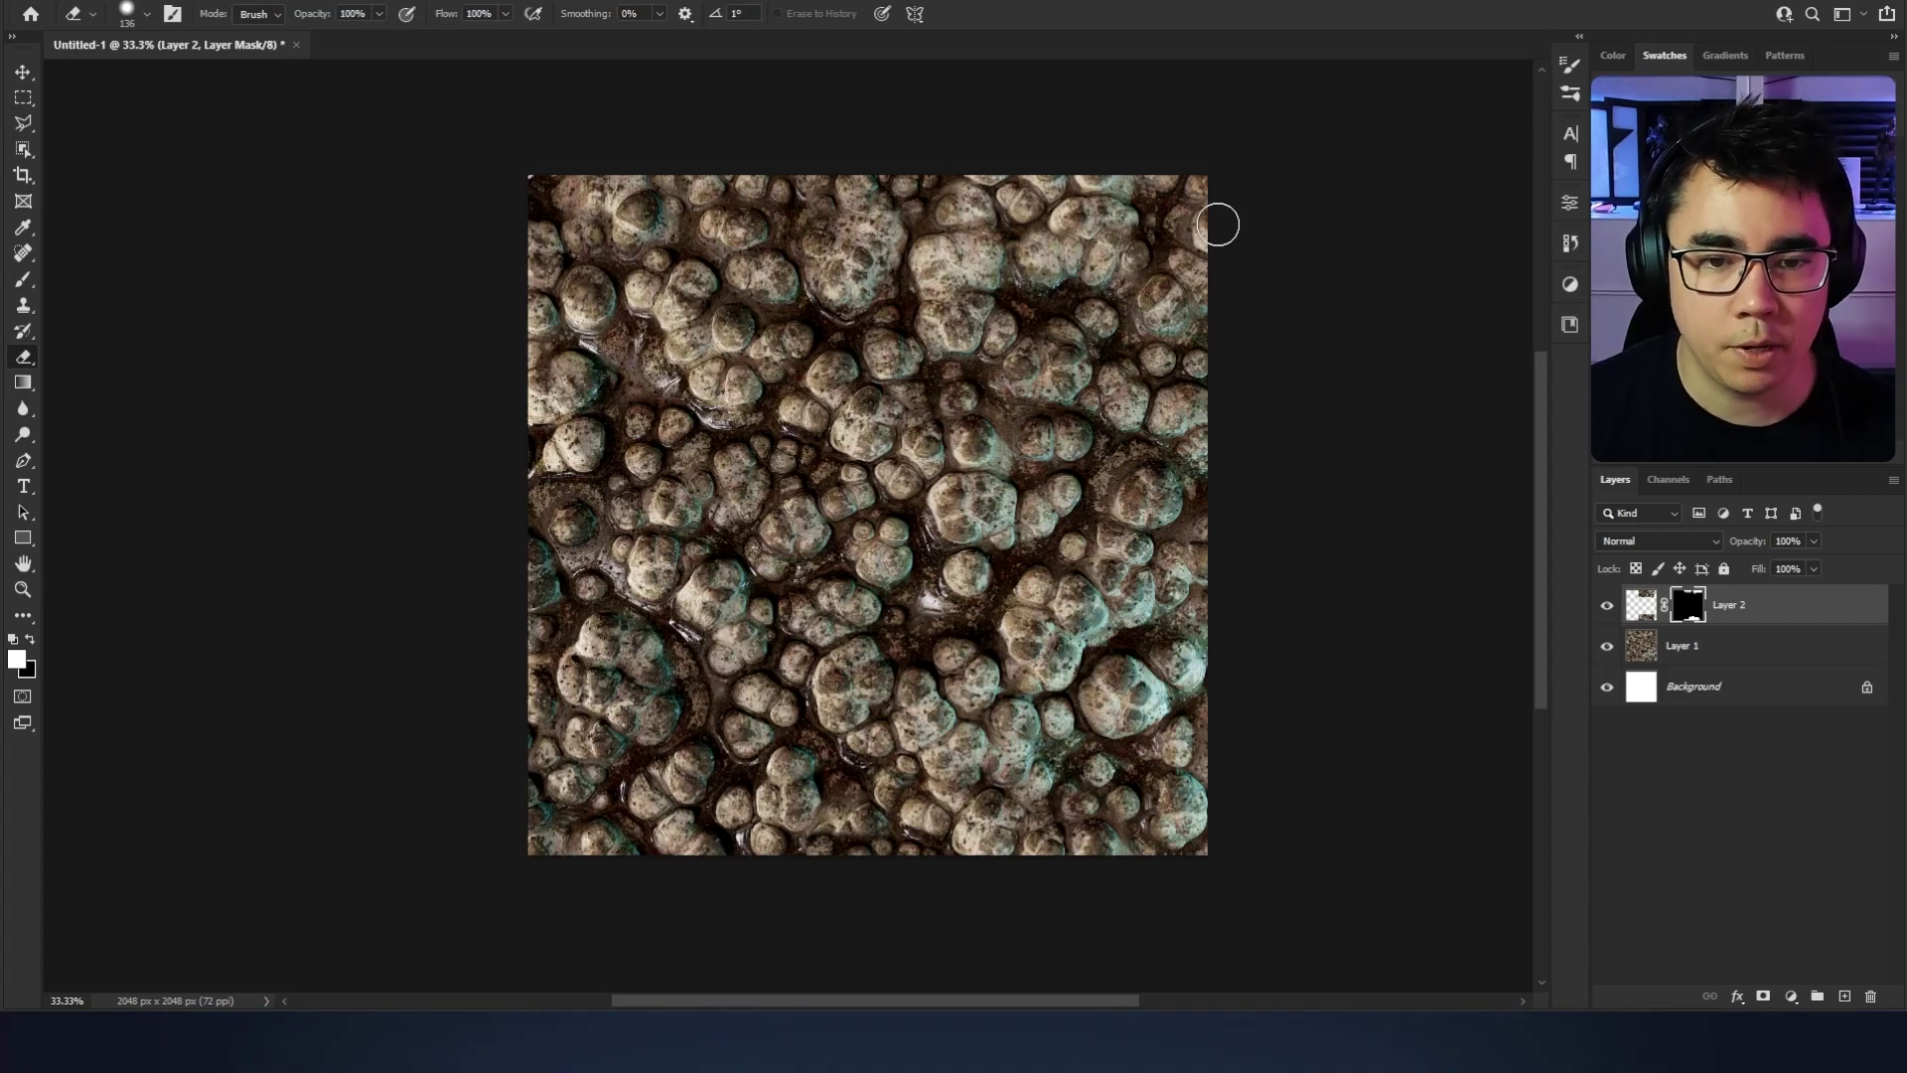
mouse_move(1275, 380)
mouse_down()
mouse_move(1281, 420)
mouse_move(1269, 384)
mouse_up()
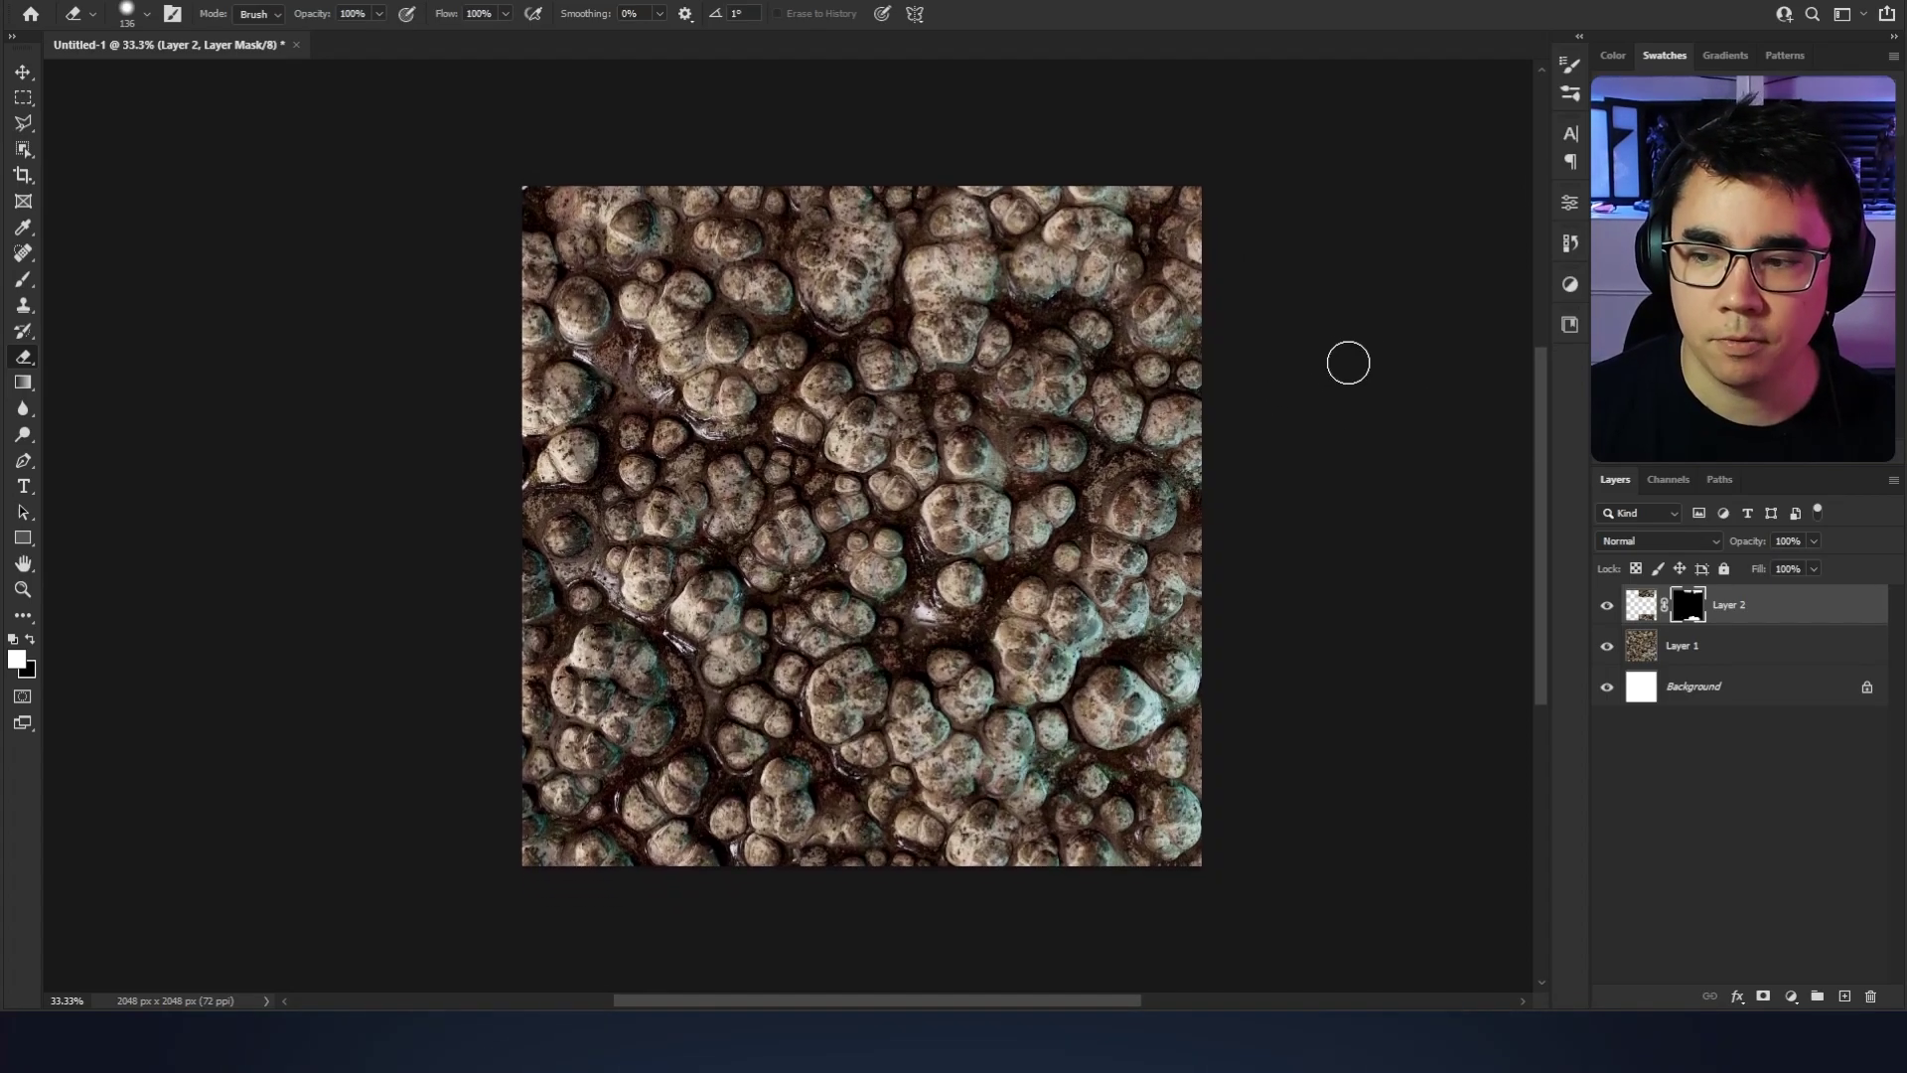